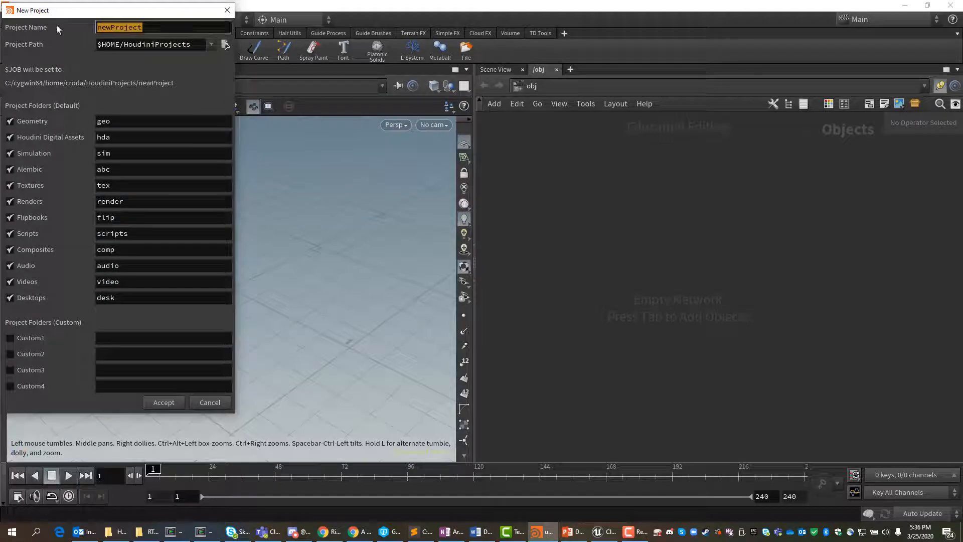
text(C_)
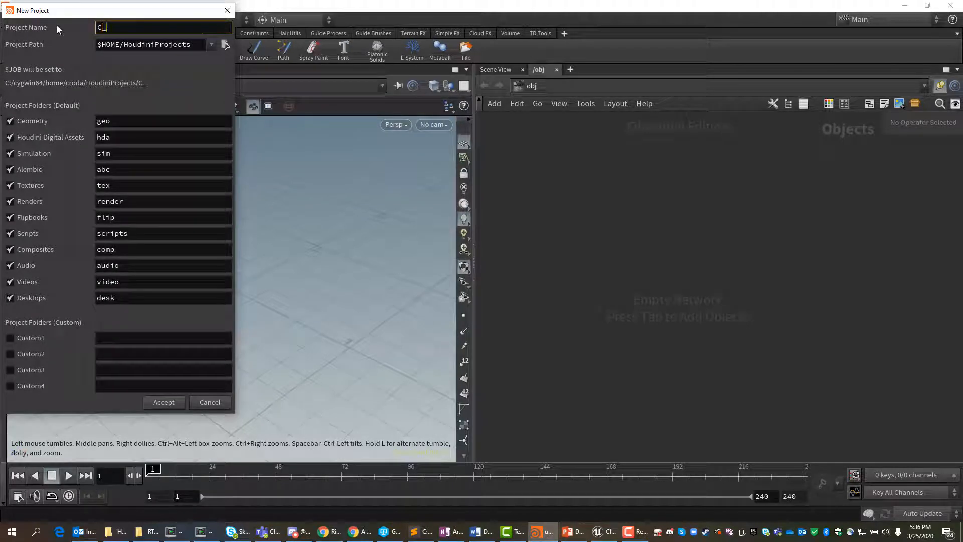
key(BackSpace)
text(lothSimulation)
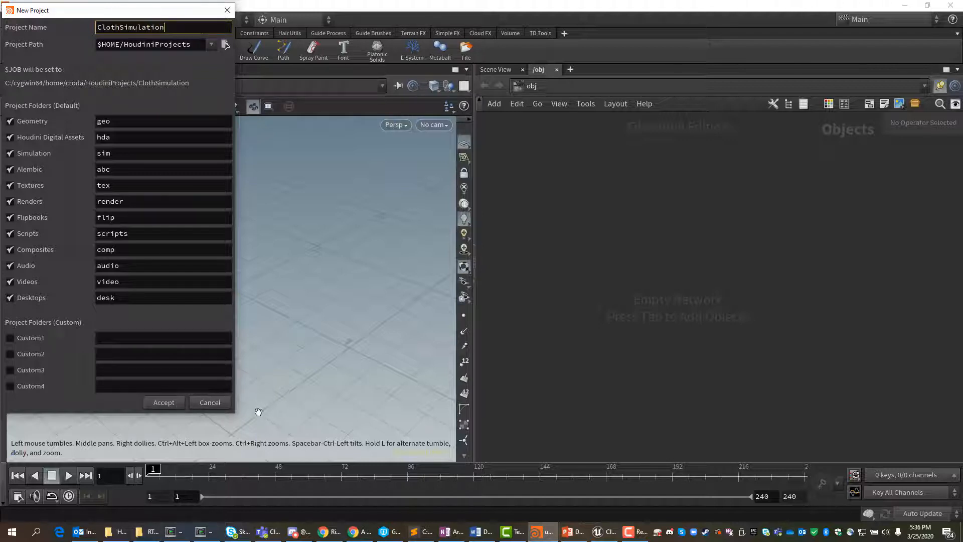
click(209, 403)
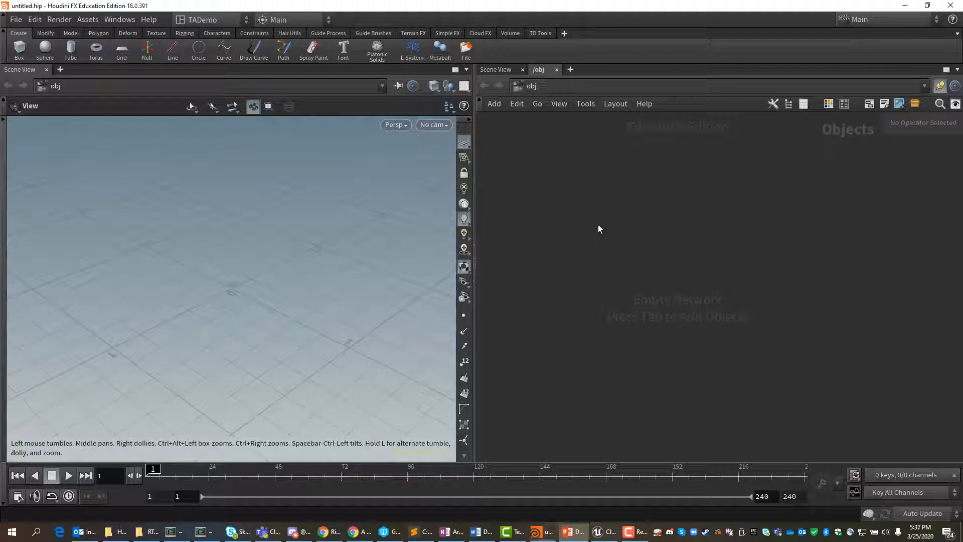
Step: Add a Geometry object to the empty object network and rename it flagPole
key(Tab)
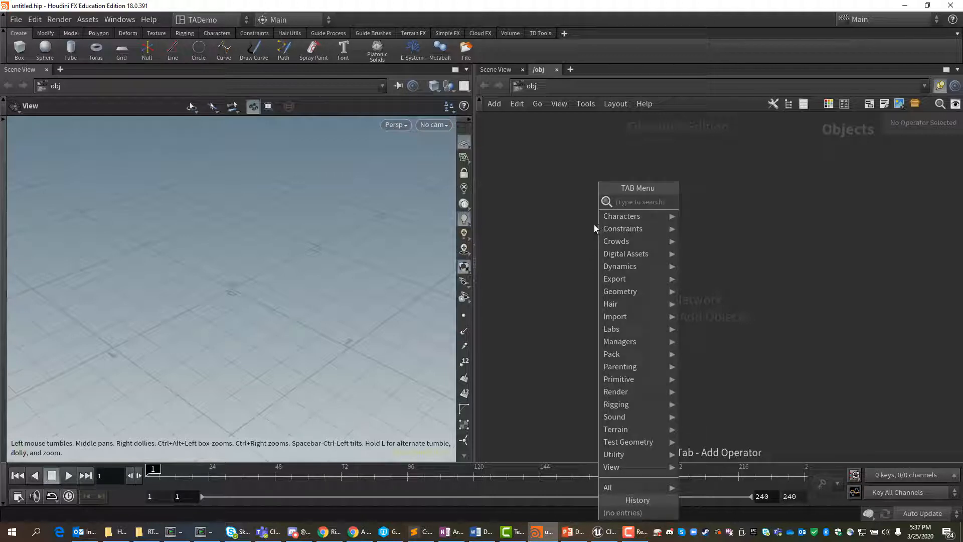
text(ge)
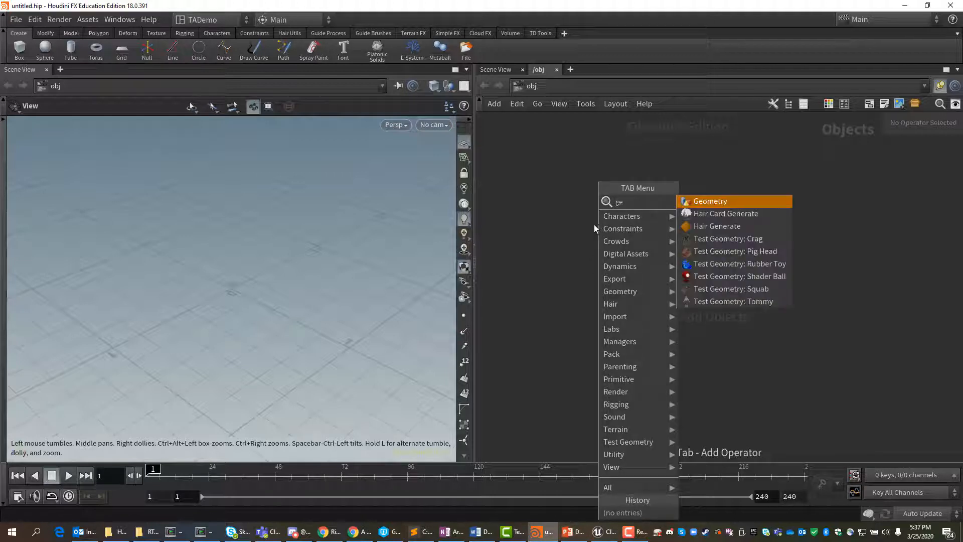
click(707, 201)
click(652, 238)
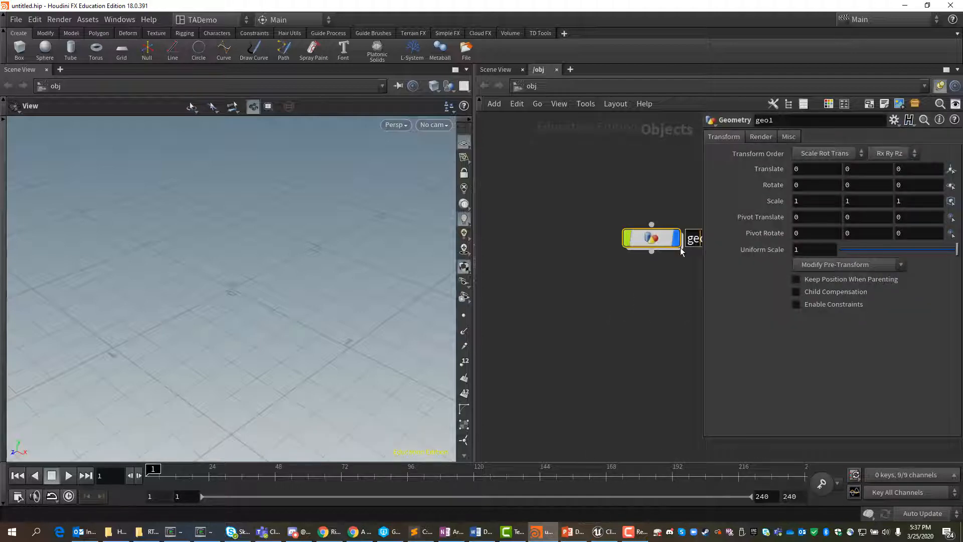
drag(656, 239, 593, 258)
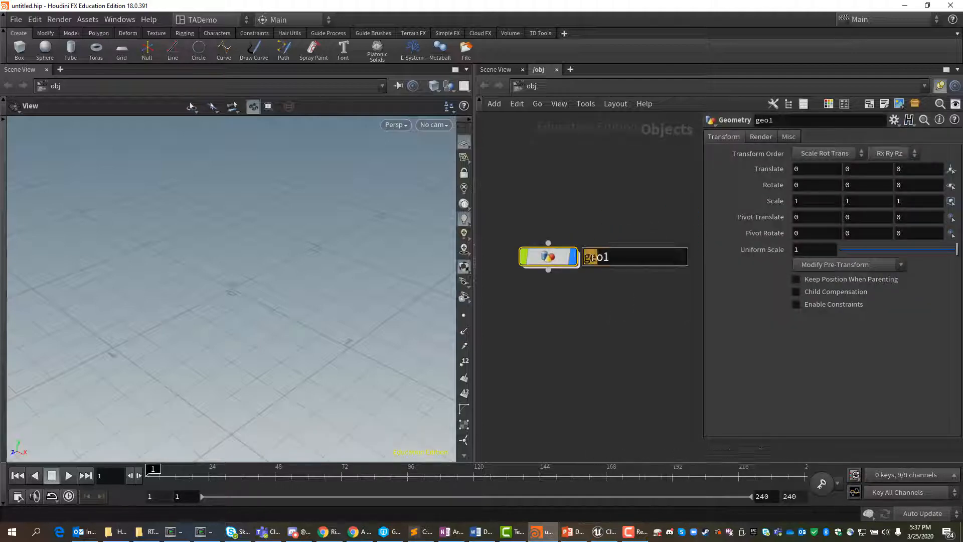
double_click(593, 257)
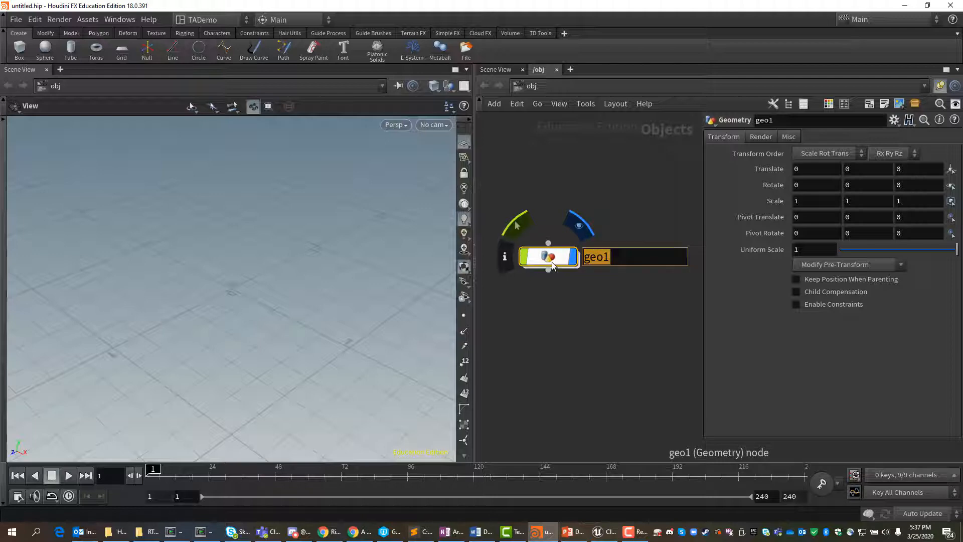
text(flagPol)
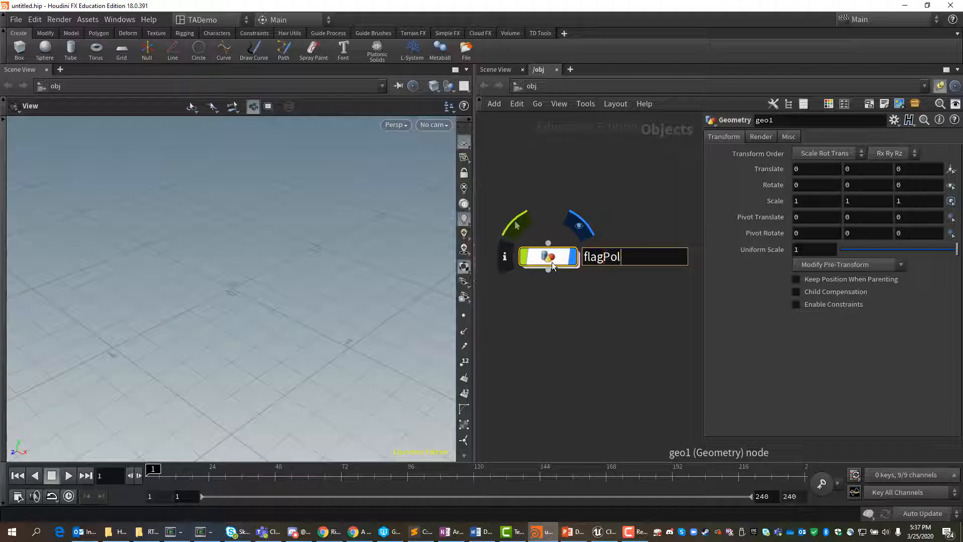
text(e)
key(Return)
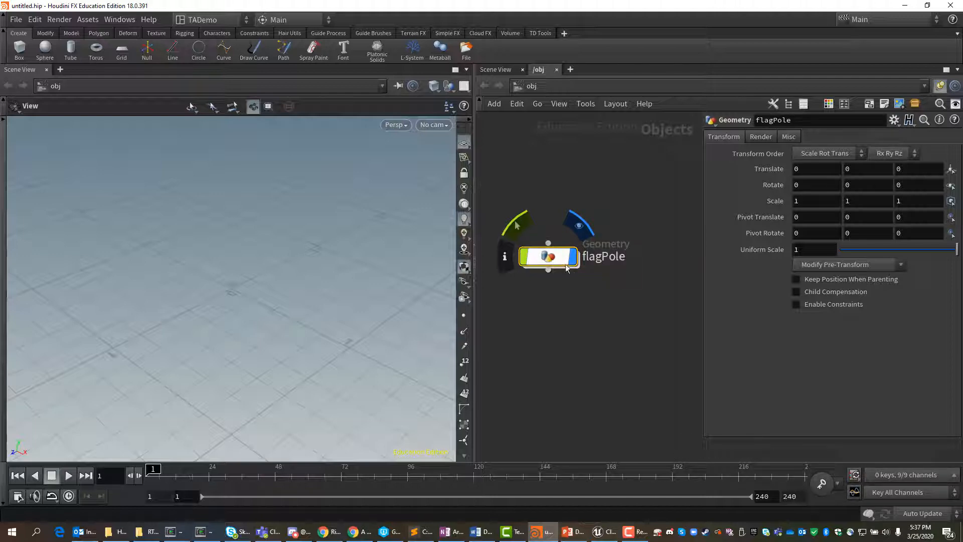
click(16, 20)
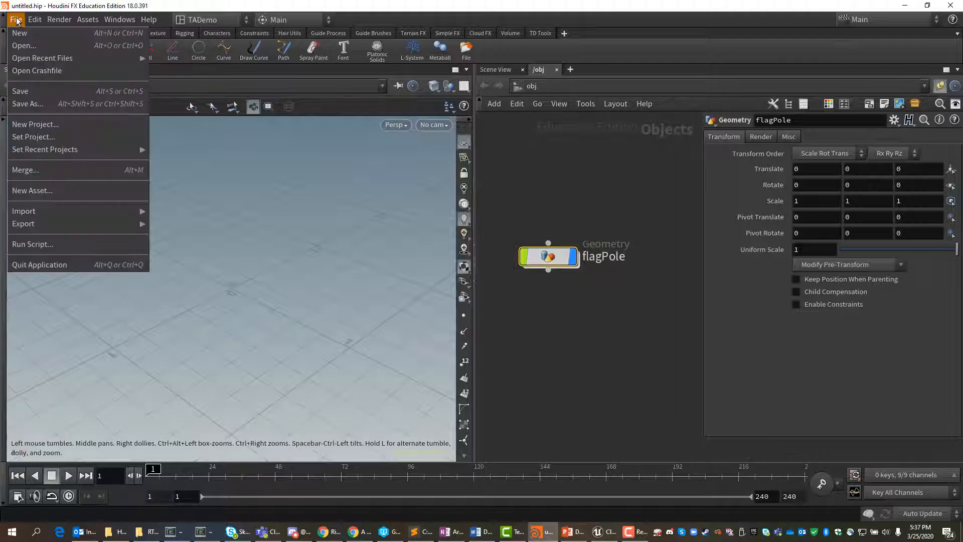
click(44, 137)
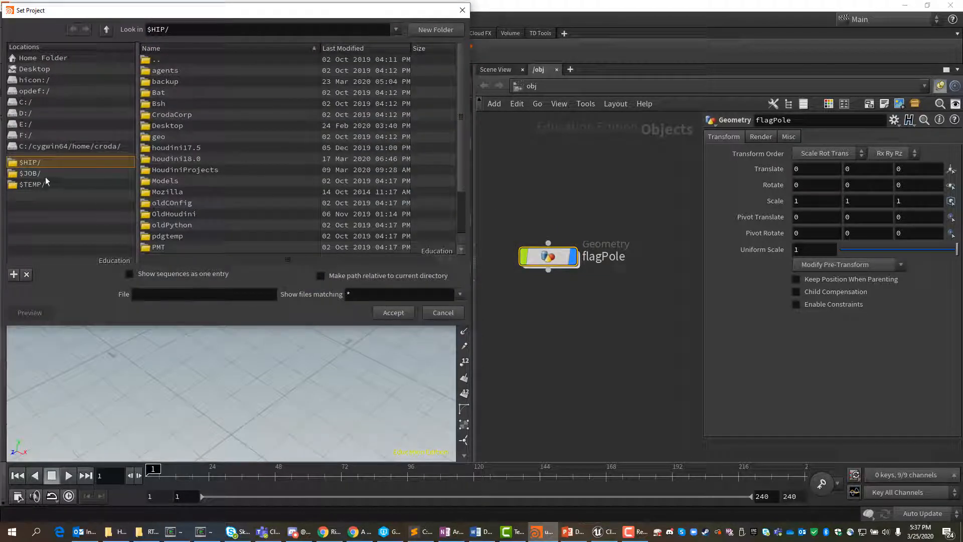
click(40, 173)
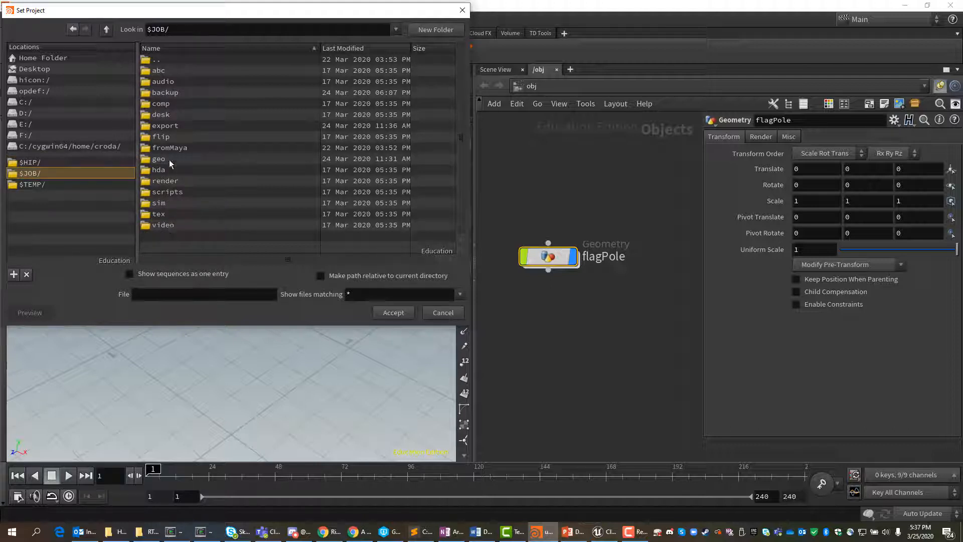
double_click(160, 127)
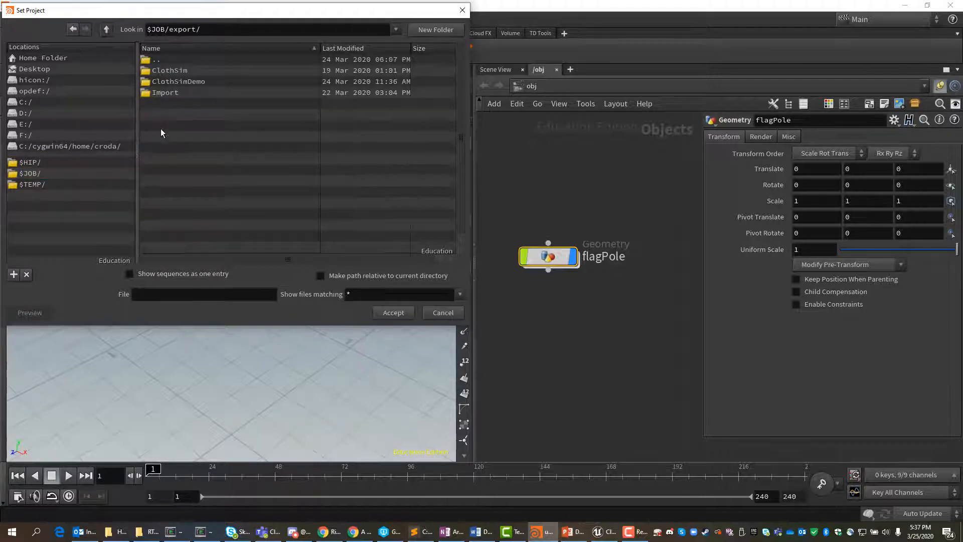
click(445, 313)
Step: Go inside the flagPole object and place a Tube node in its empty network
mouse_move(551, 258)
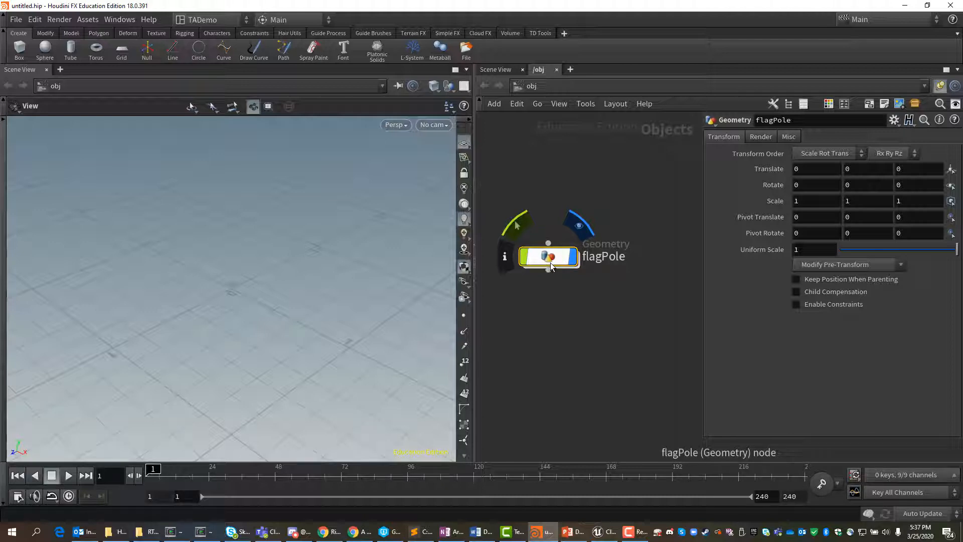
double_click(551, 258)
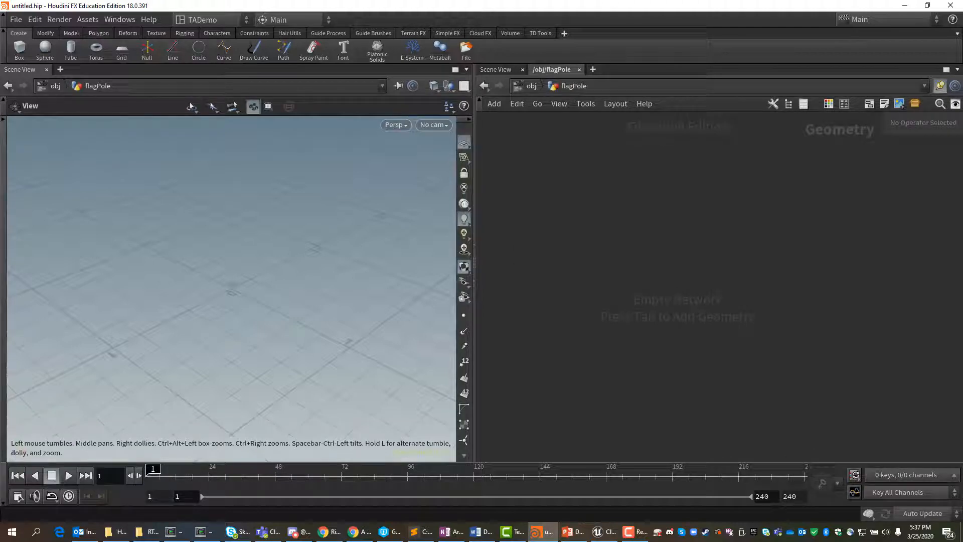
key(alt+Tab)
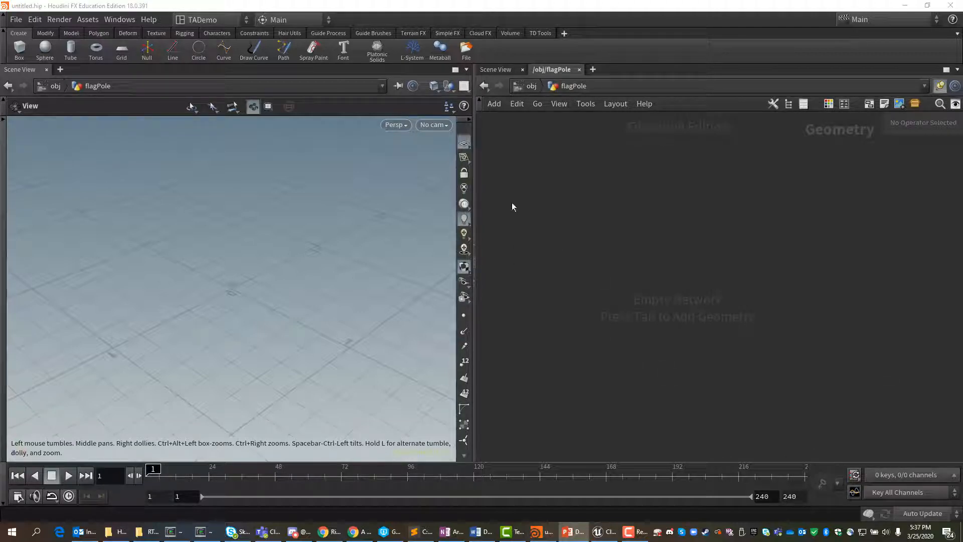
click(528, 204)
key(Tab)
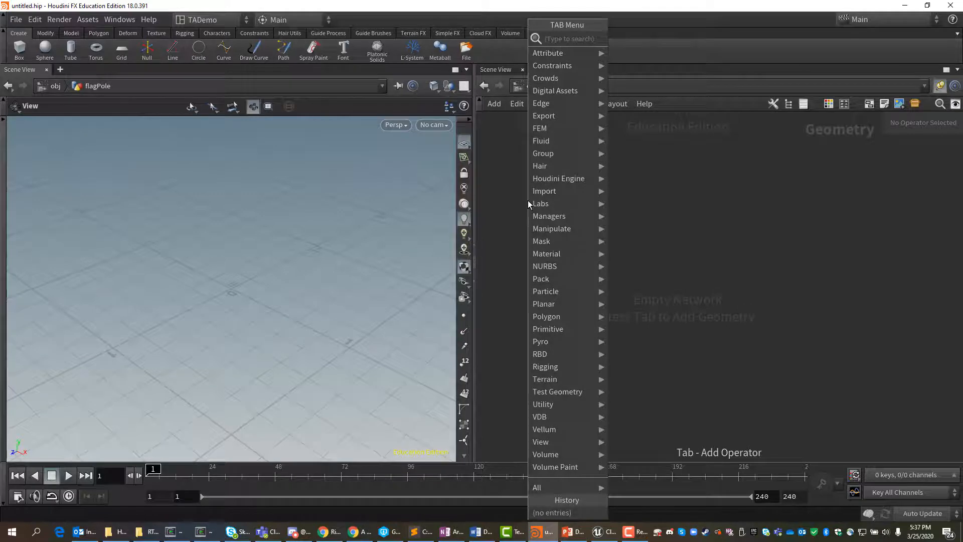
text(tube)
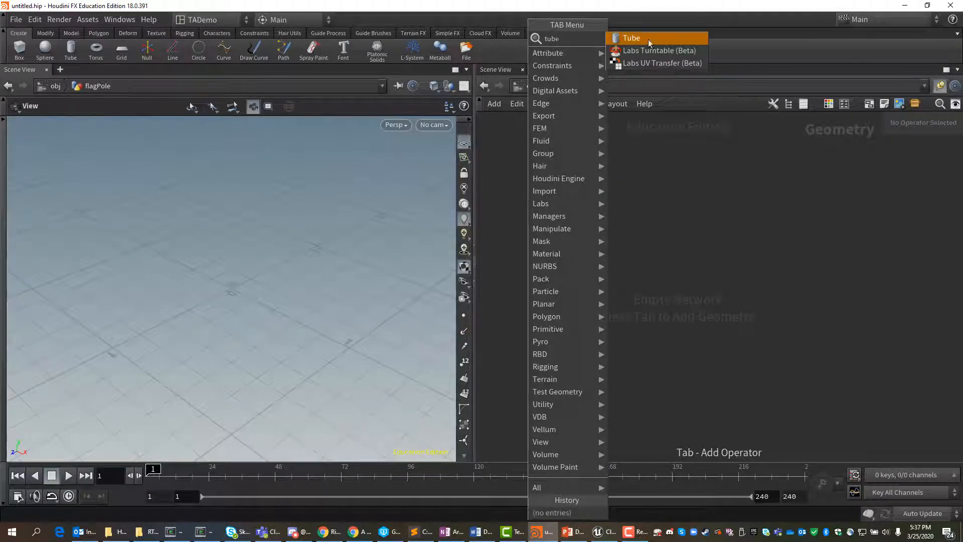
click(648, 39)
click(586, 308)
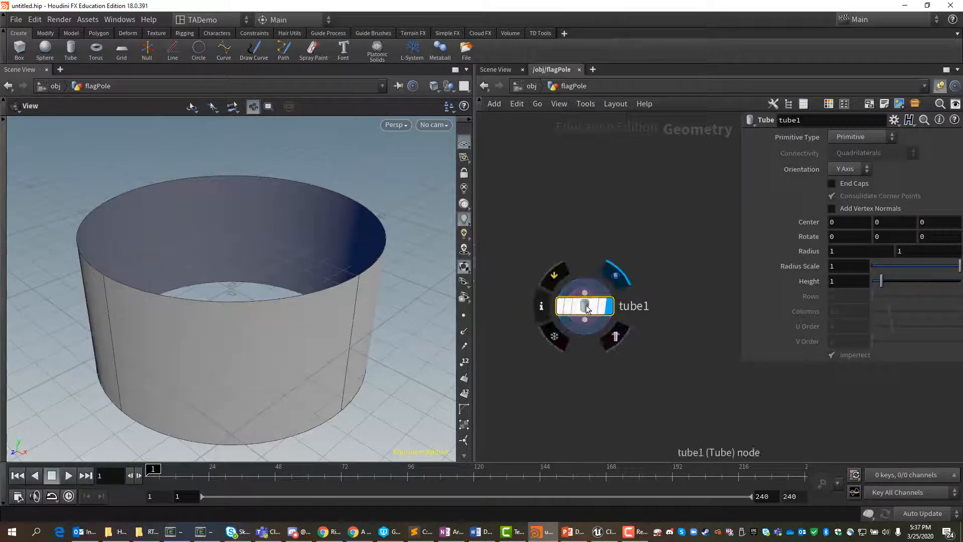
Step: Move the tube node slightly within the network and rename it pole
drag(610, 300, 594, 263)
double_click(610, 262)
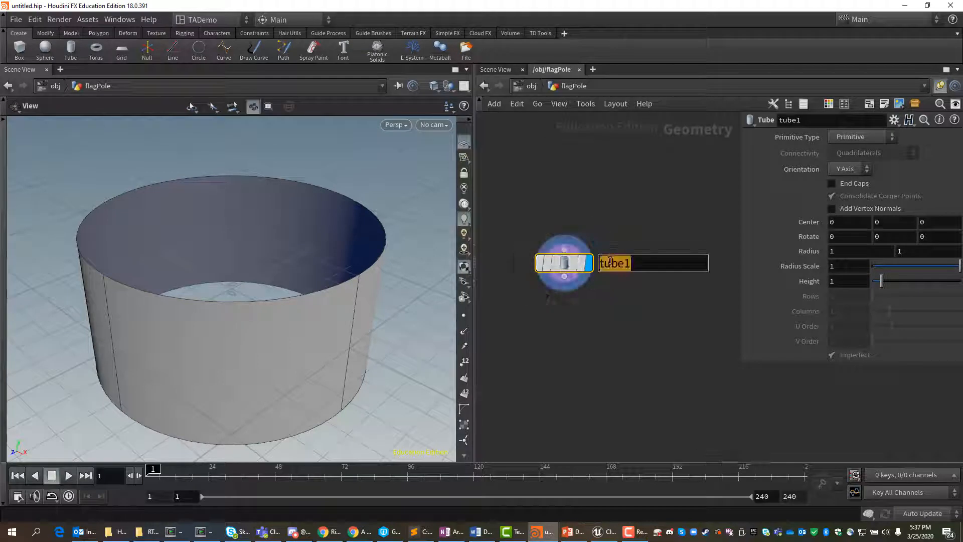
text(pole)
key(Return)
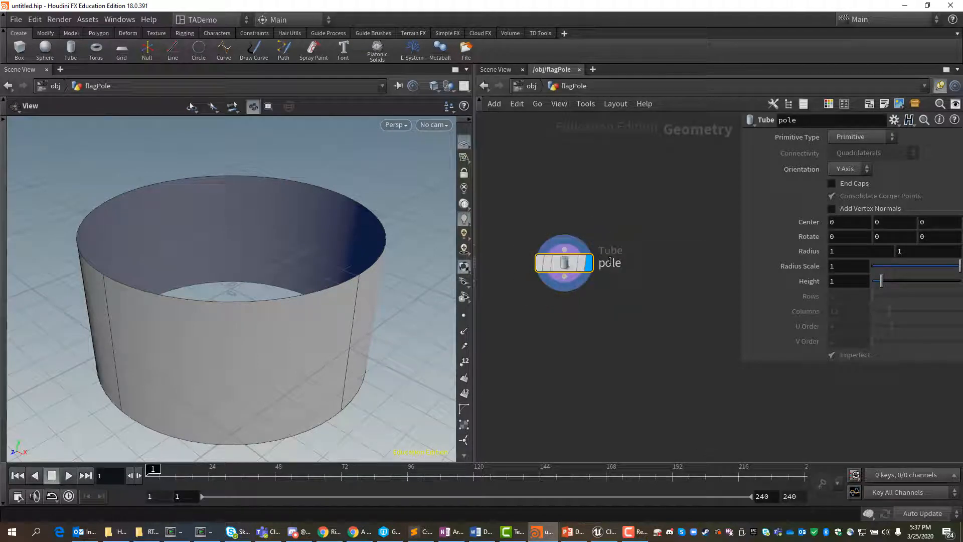
Step: Make the pole a Polygon primitive oriented along the Y Axis and enable its end caps
click(892, 138)
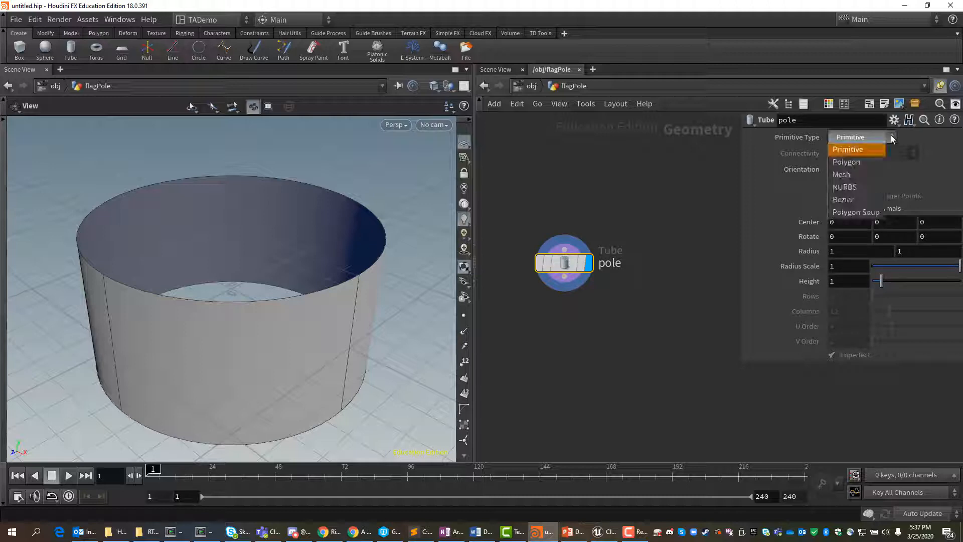
click(864, 161)
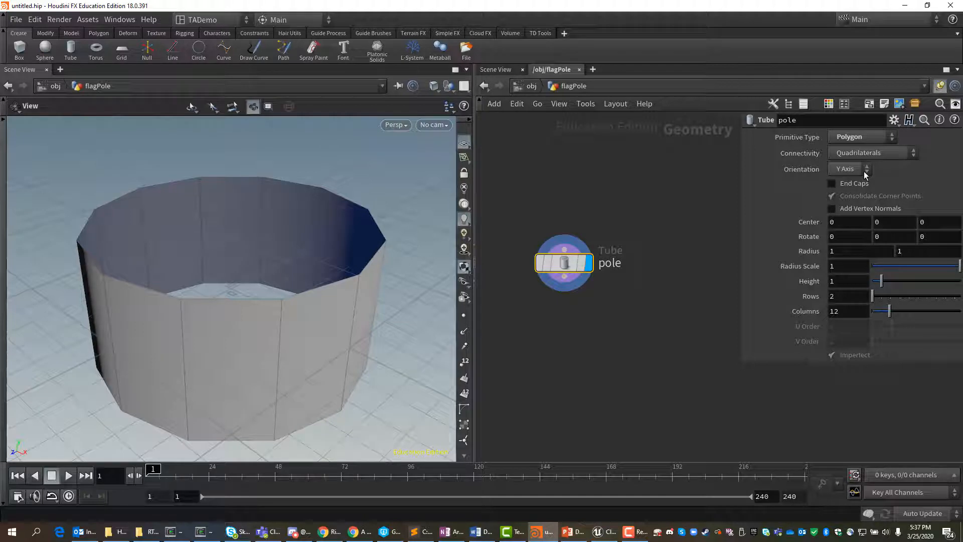
click(868, 172)
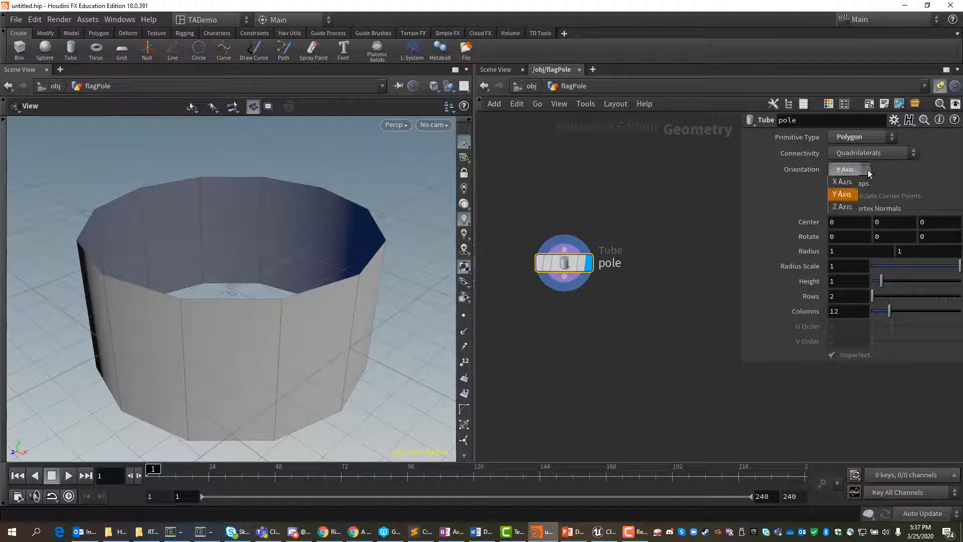
click(853, 195)
click(833, 184)
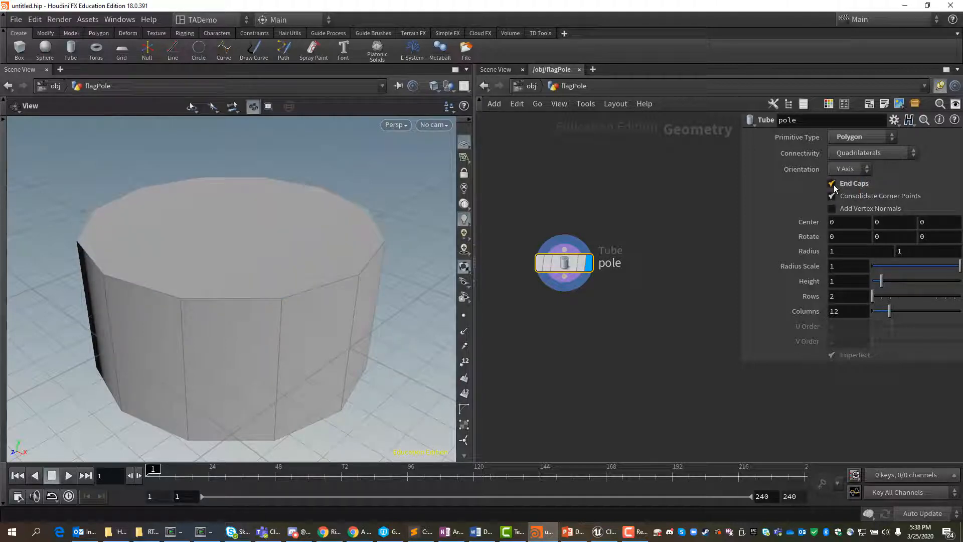
Step: Set the pole's Y center to the expression .5*ch('height') so its base sits on the ground plane
click(890, 222)
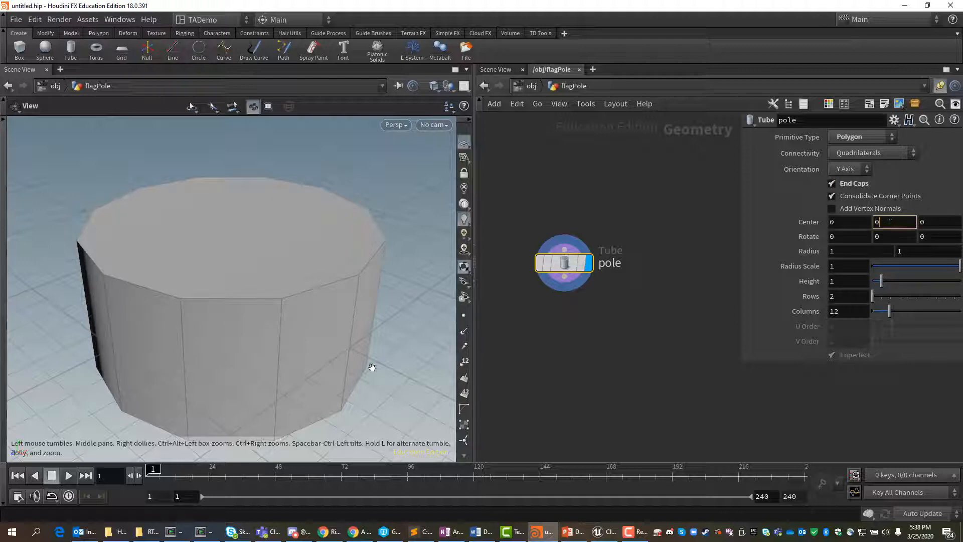
mouse_move(329, 381)
mouse_down()
mouse_move(344, 362)
mouse_move(323, 334)
mouse_move(324, 367)
mouse_up()
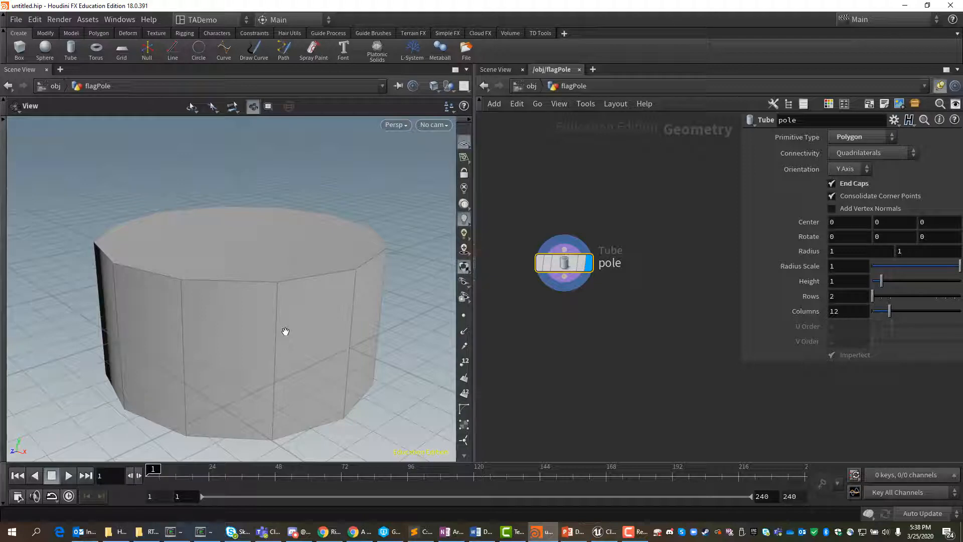
click(891, 222)
text(.5*ch)
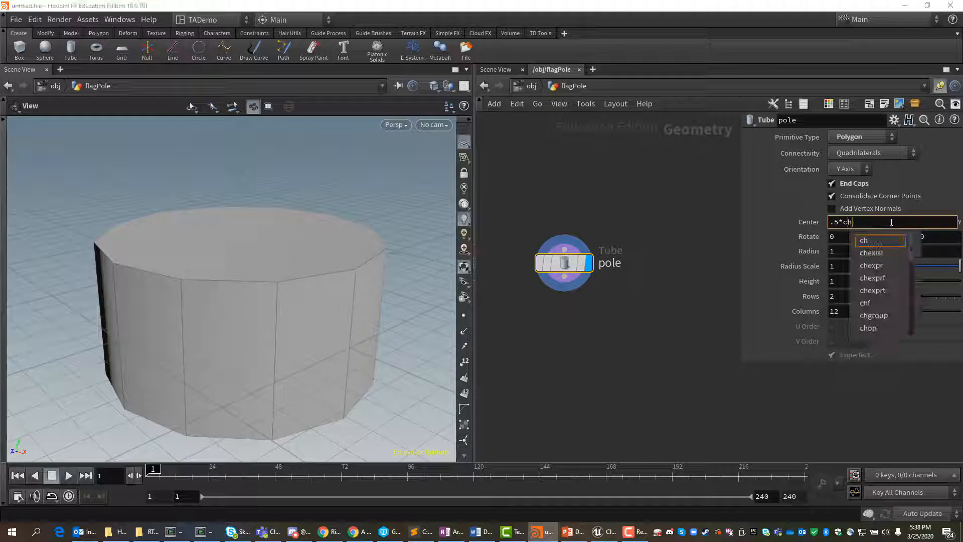
text((')
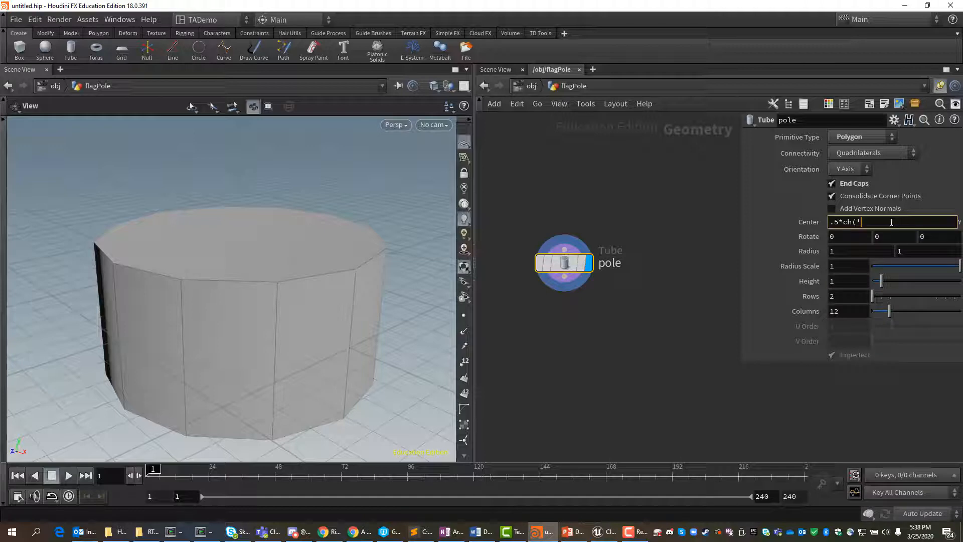
text(height')
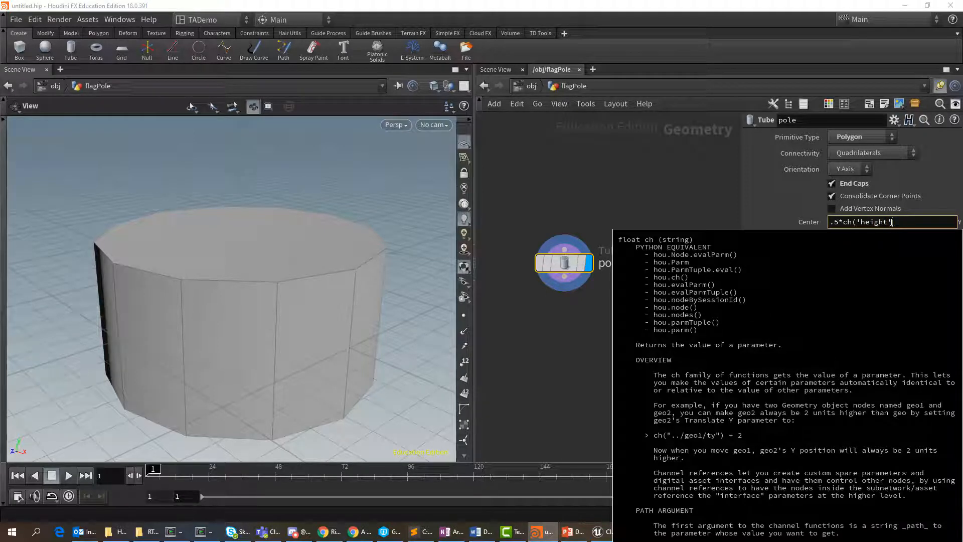
text())
key(Return)
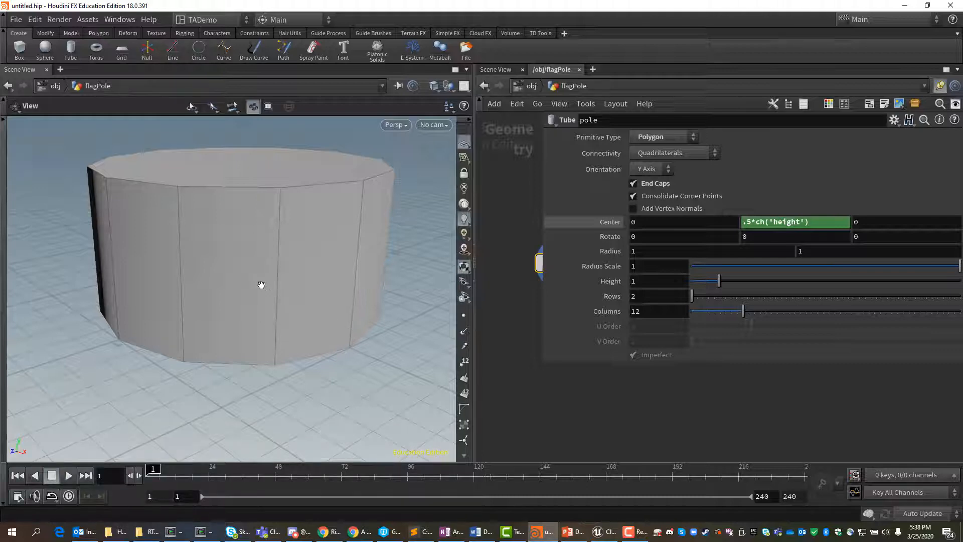
Step: Set the pole's radius scale to 2
mouse_move(262, 285)
mouse_down()
mouse_move(269, 262)
mouse_move(254, 269)
mouse_move(262, 286)
mouse_up()
drag(211, 370, 249, 333)
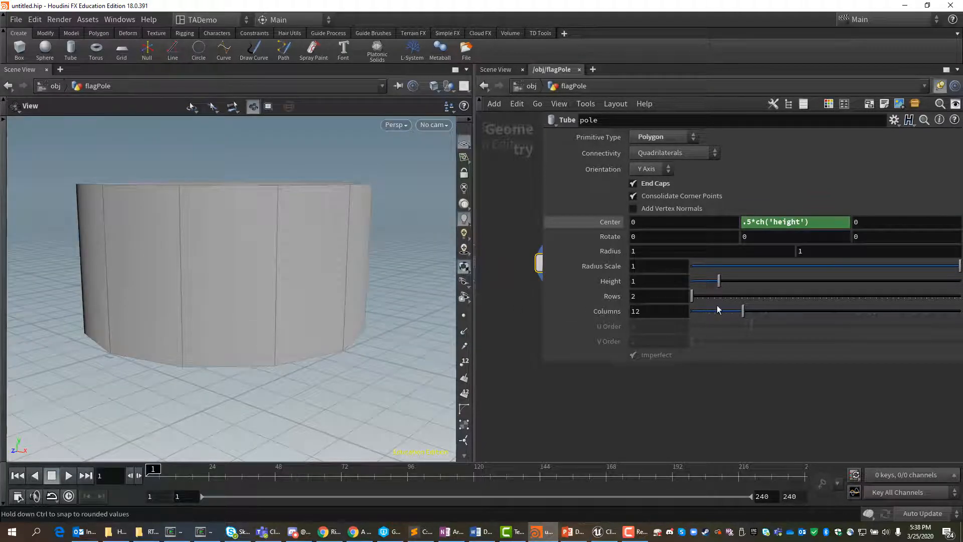
click(660, 270)
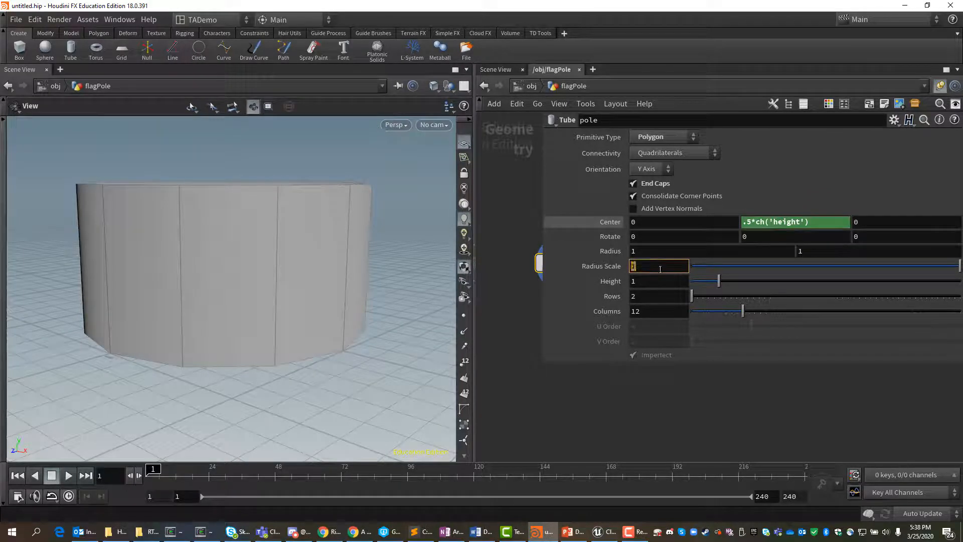
text(2)
key(Return)
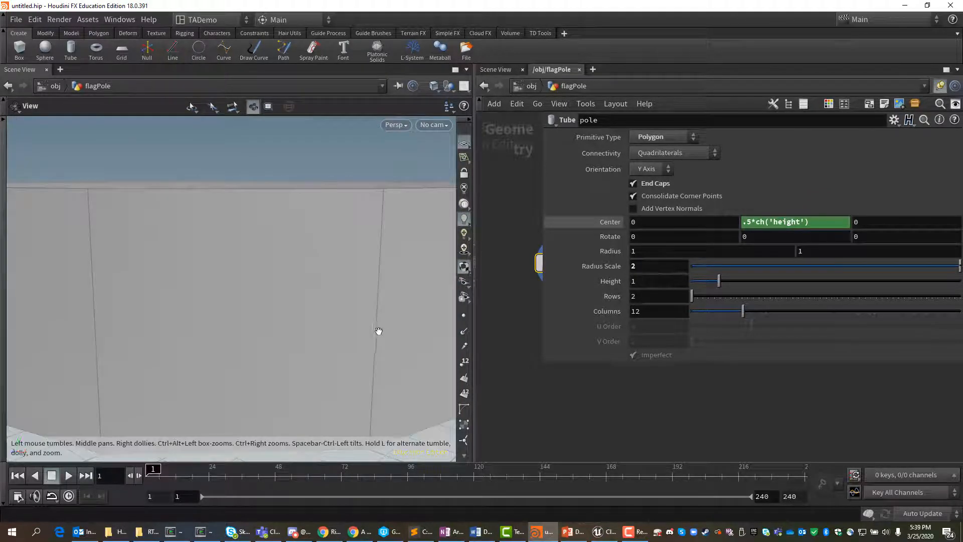
Step: Set the pole's height to 200 and frame the whole pole in the viewport
scroll(376, 329, down, 10)
scroll(374, 329, down, 3)
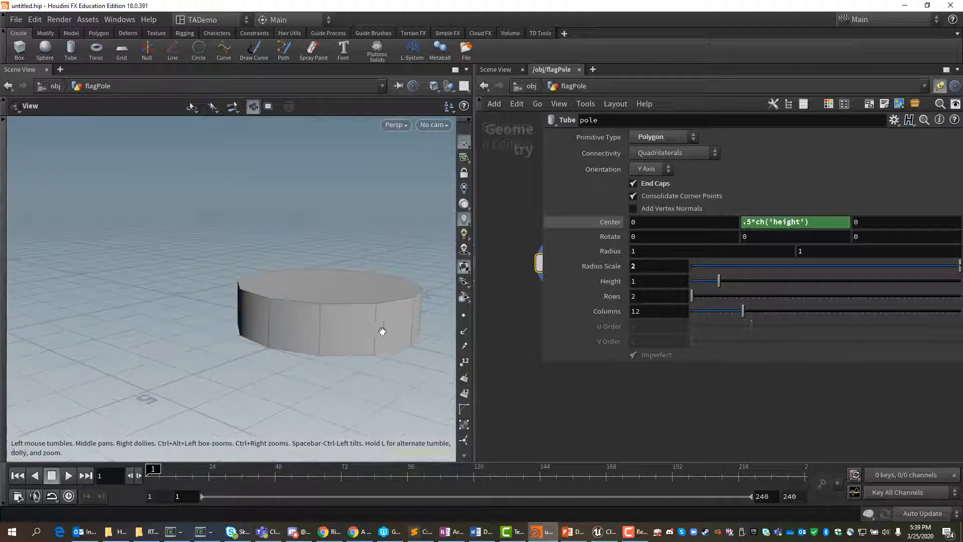
click(651, 282)
text(200)
key(Return)
scroll(269, 242, down, 5)
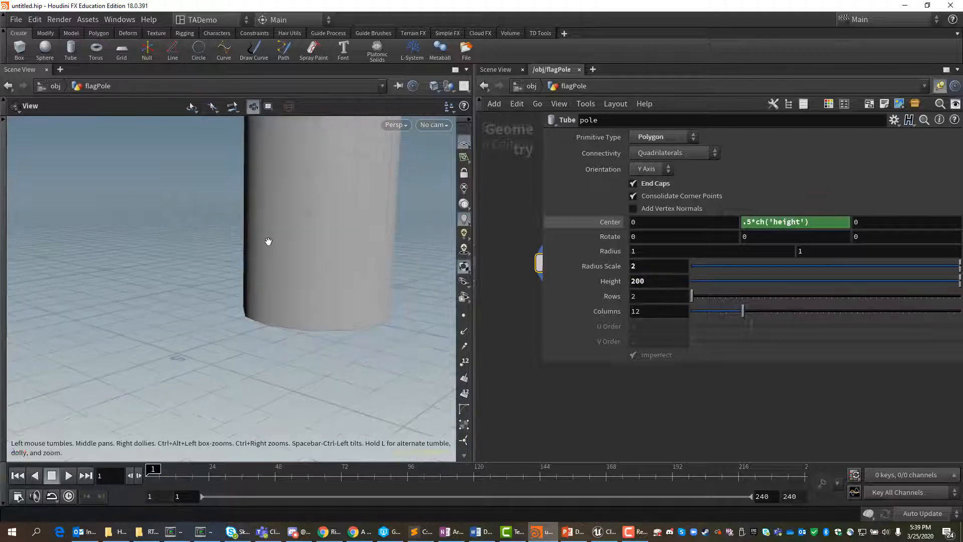
key(f)
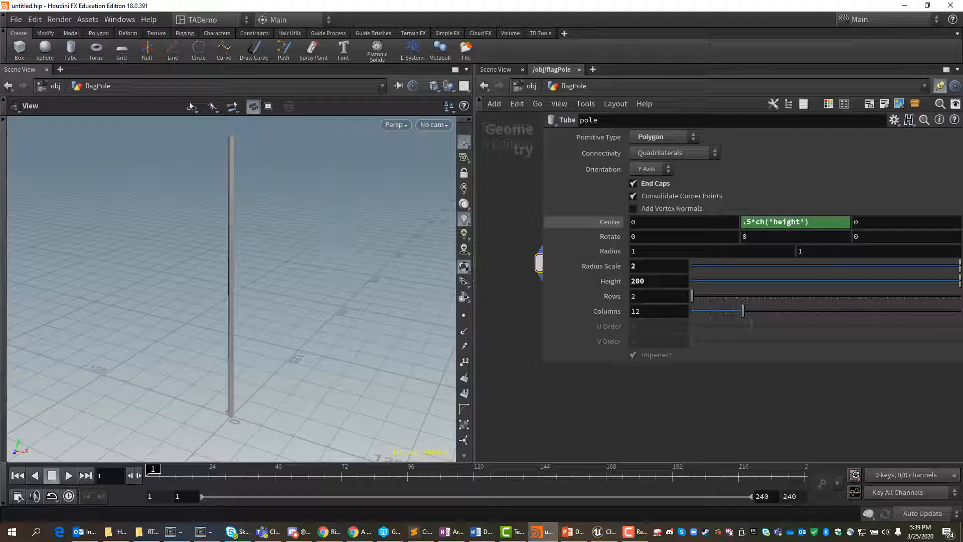
Step: Widen the network view and move the pole node up to make room for nodes below it
key(alt+Tab)
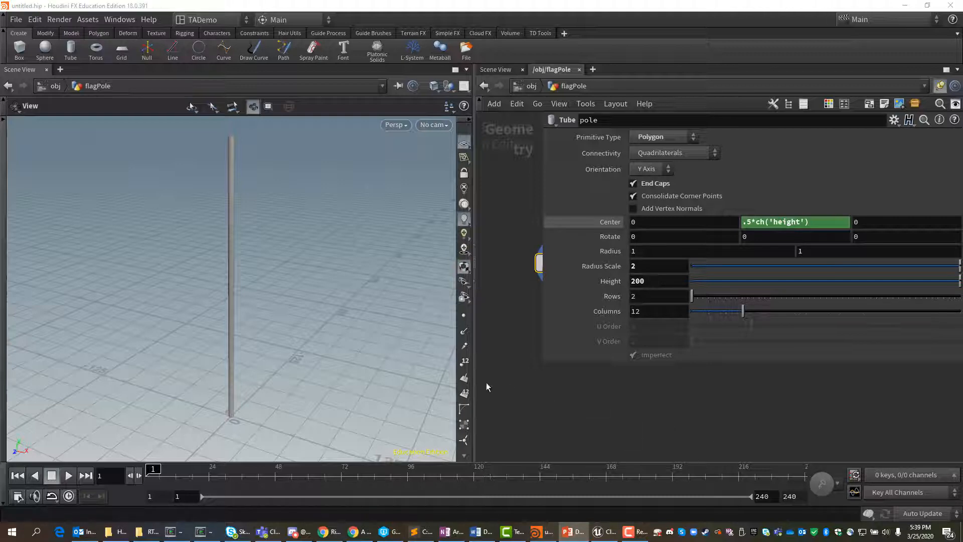
drag(474, 382, 305, 376)
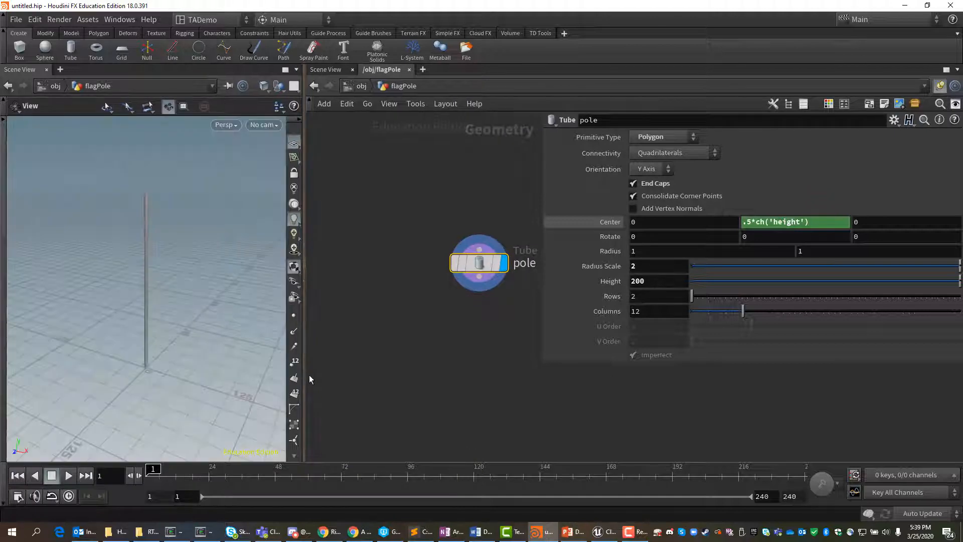
drag(474, 264, 396, 213)
Step: Append a UV Texture node to the pole, align it below, and set its texture type to Cylindrical
mouse_move(426, 256)
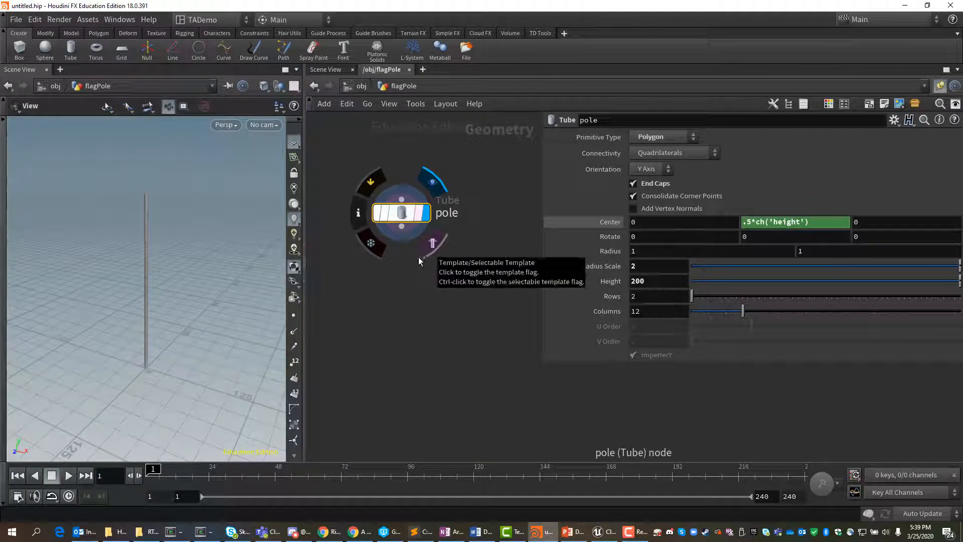
drag(401, 227, 421, 265)
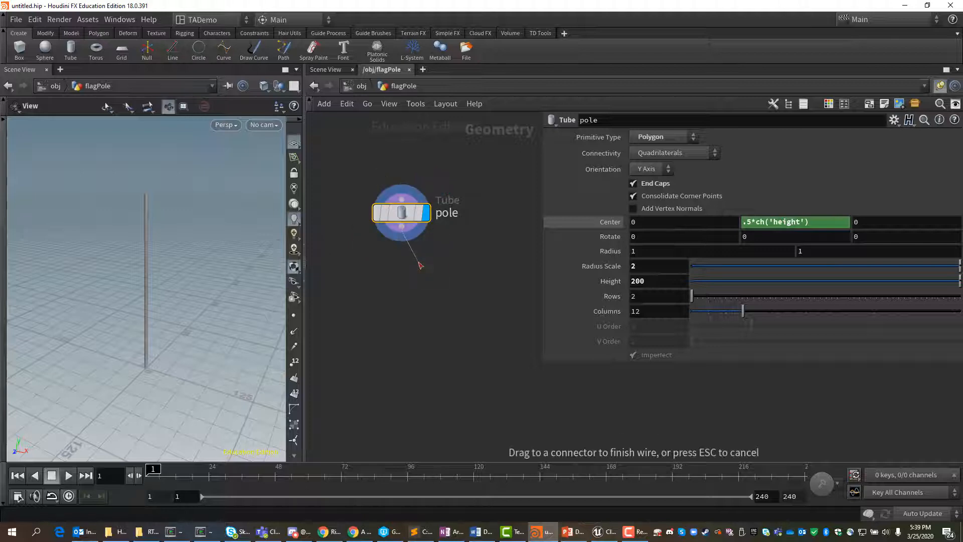
key(Tab)
text(v)
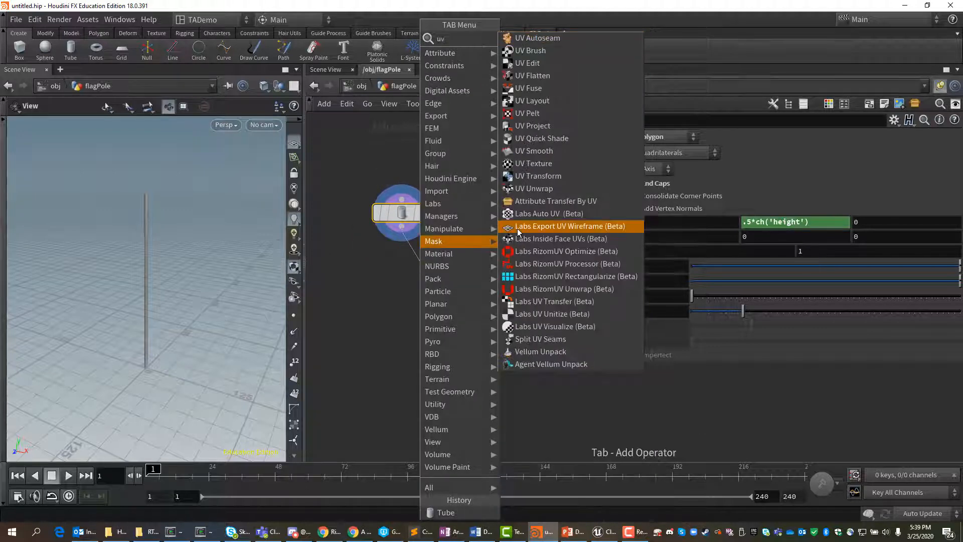
click(537, 165)
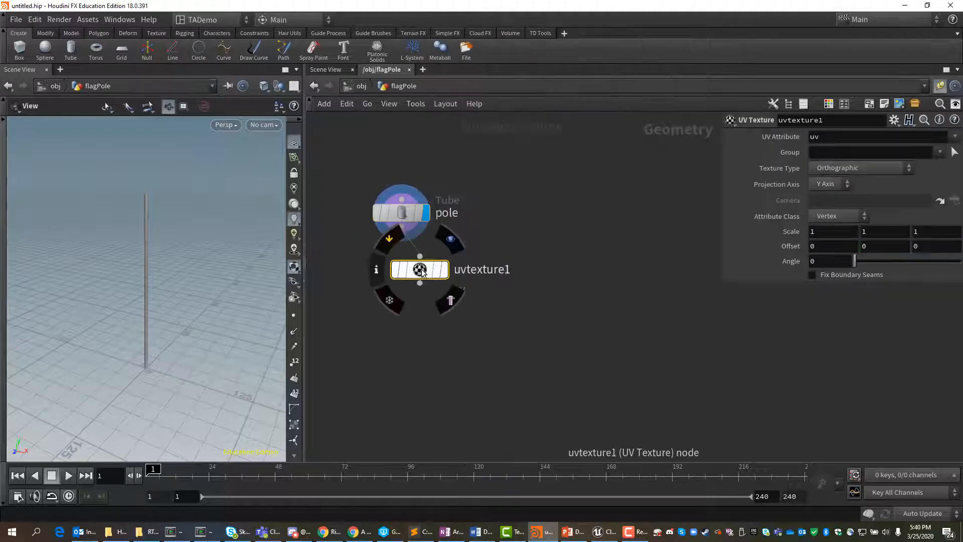
click(411, 271)
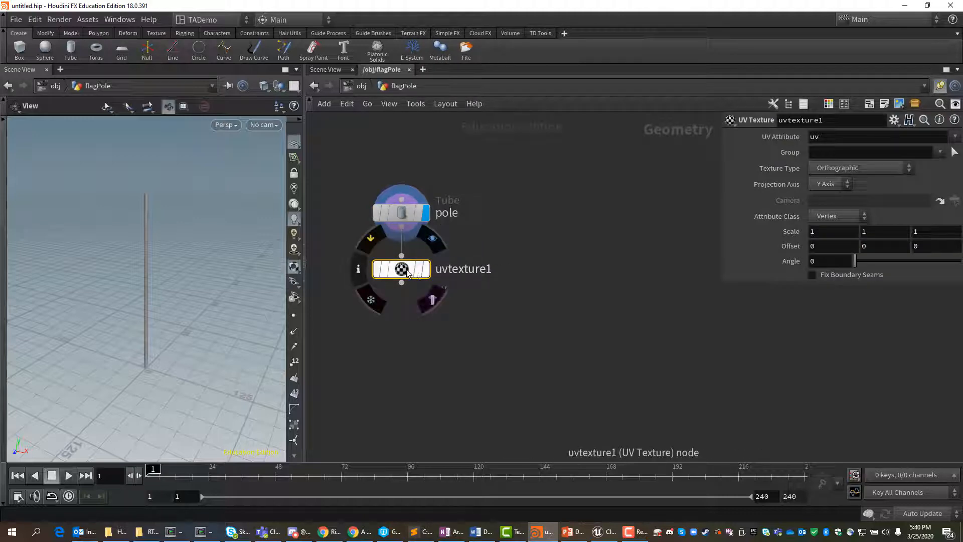
click(908, 166)
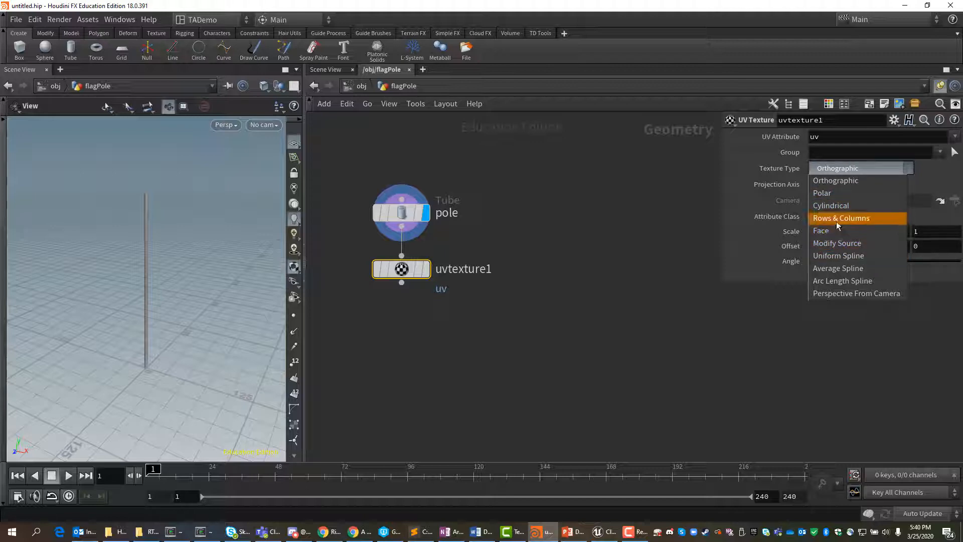
click(841, 206)
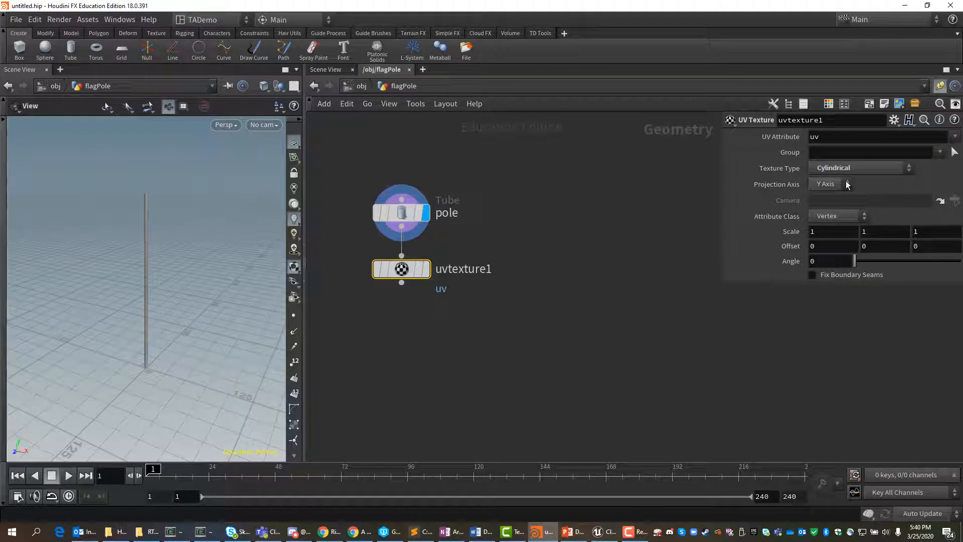
Step: Append a Group node to the output of the UV Texture node and position it below
click(403, 283)
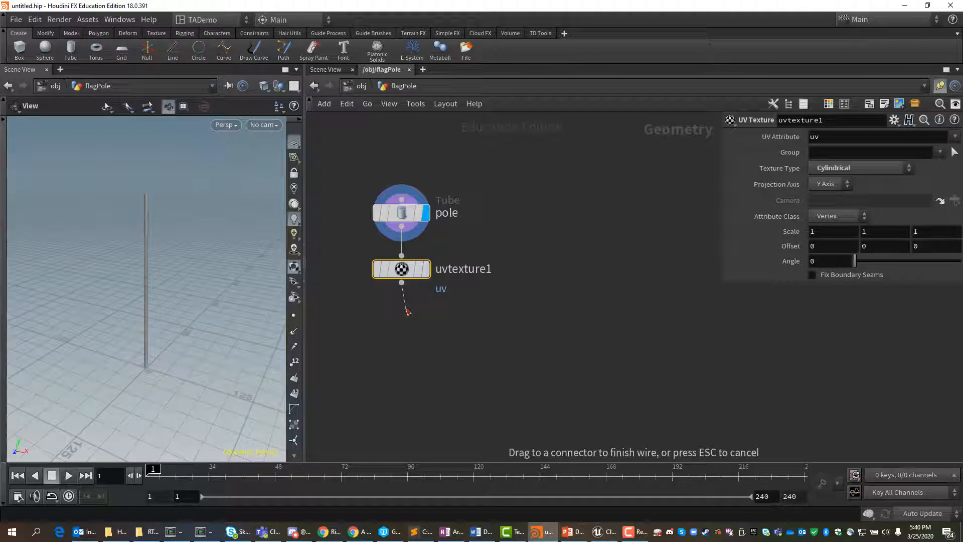
key(Tab)
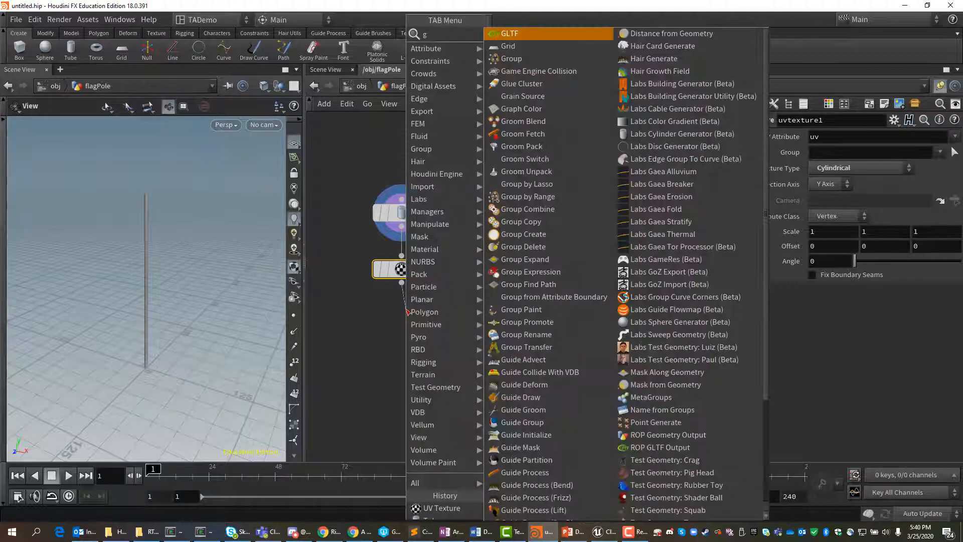
text(group)
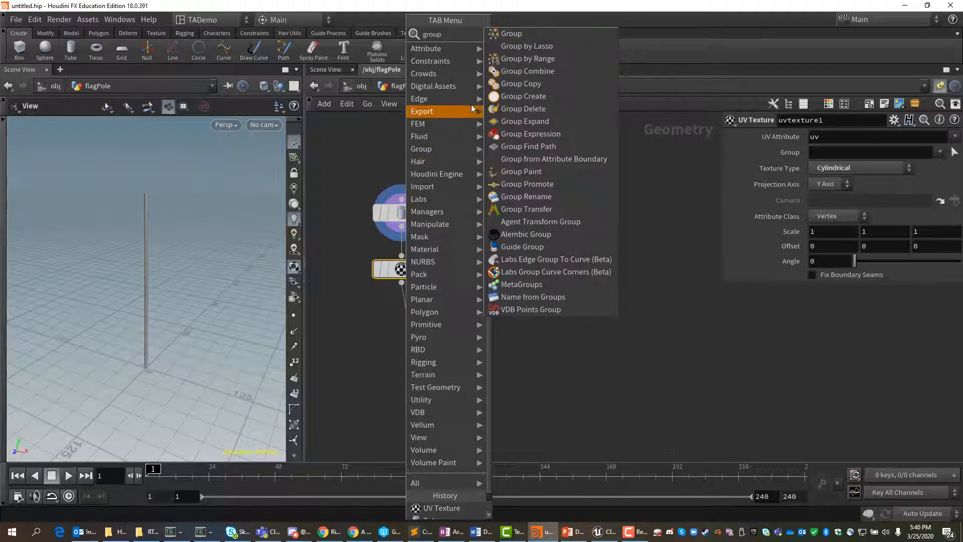
click(507, 40)
click(412, 321)
drag(407, 327, 411, 323)
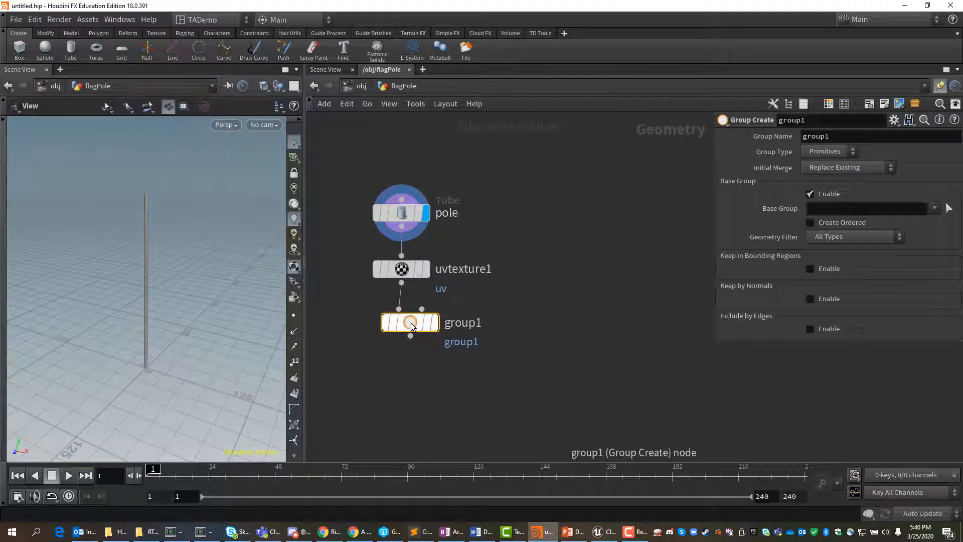
mouse_move(412, 324)
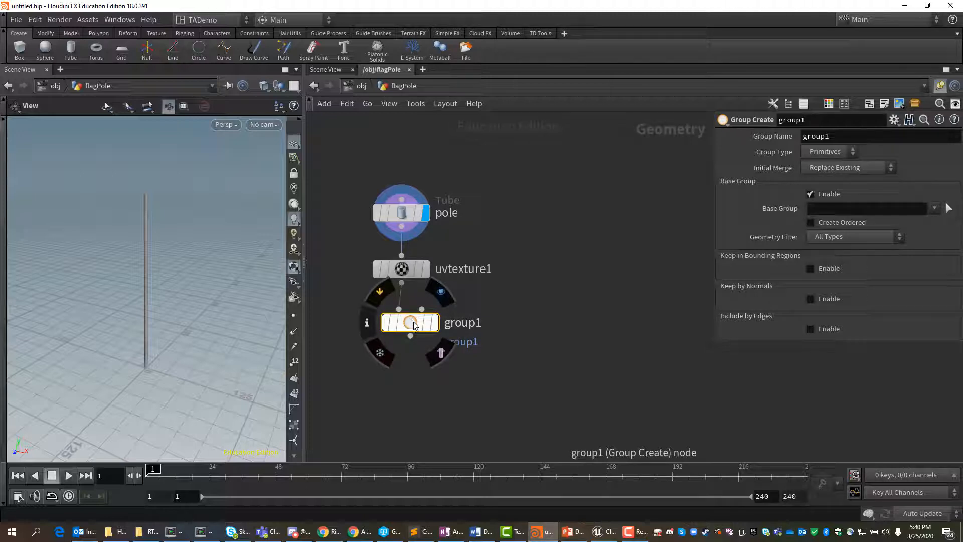
Step: Name the new group PoleGroup and set its base group to * to include all primitives
click(847, 140)
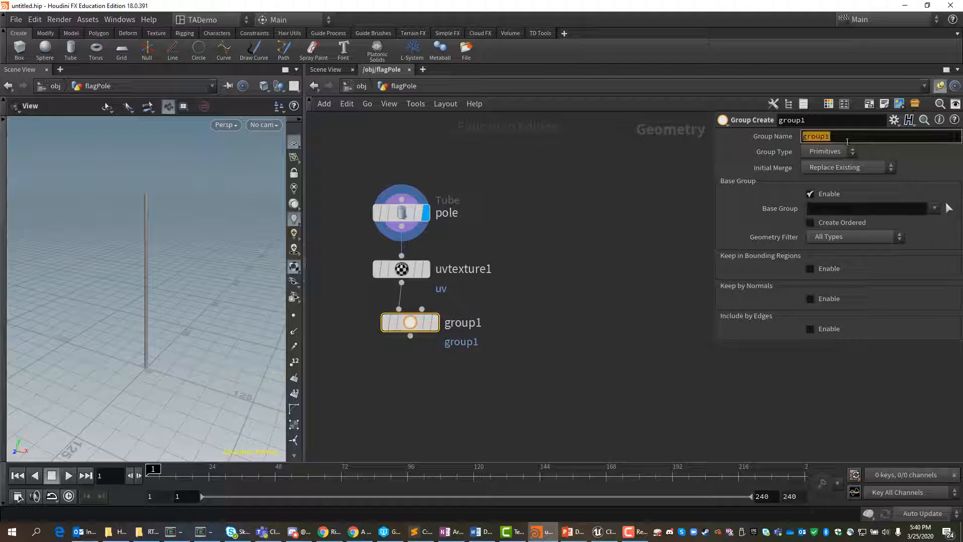
text(PoleGroiup)
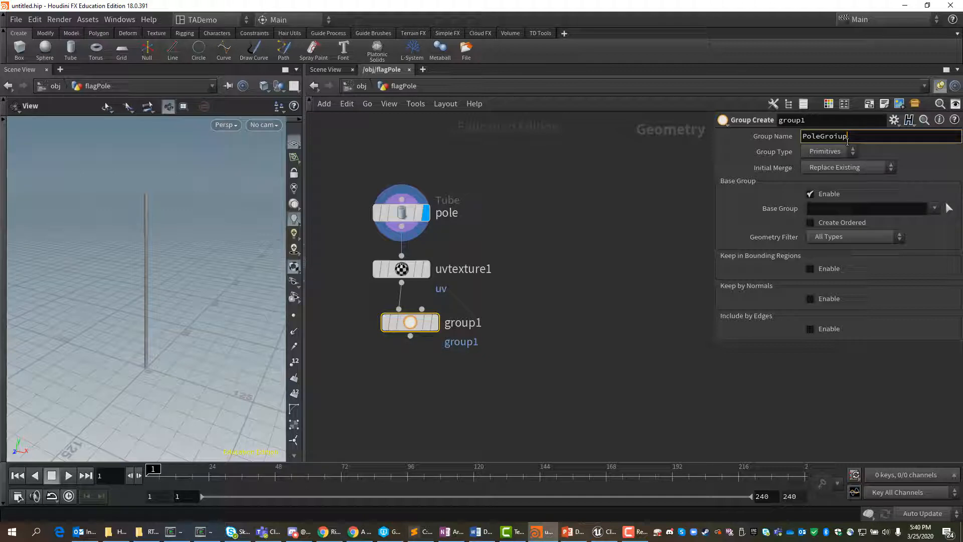
key(BackSpace)
key(BackSpace)
key(BackSpace)
text(up)
click(830, 210)
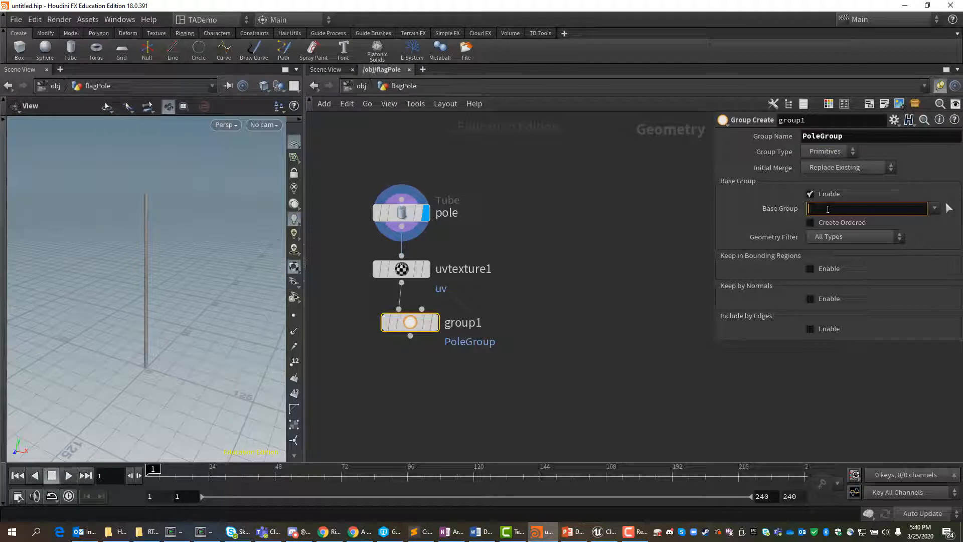
text(*)
key(Return)
Step: Display the group node's result and check its node info for the primitive group
click(441, 292)
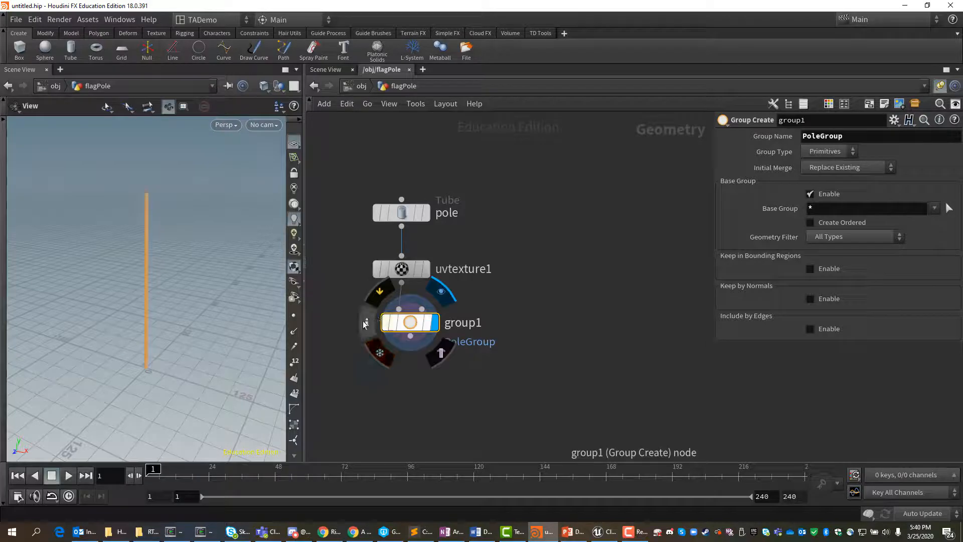
click(365, 322)
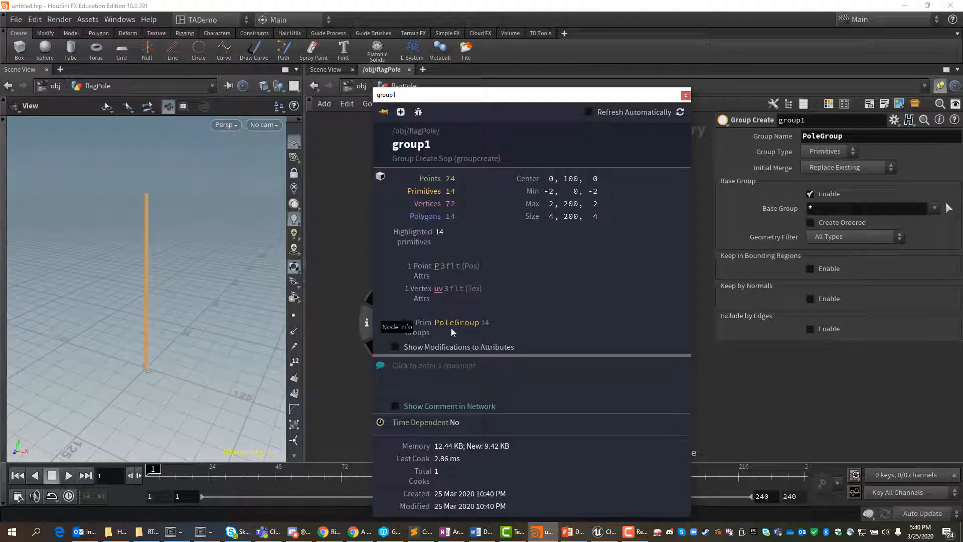
click(686, 95)
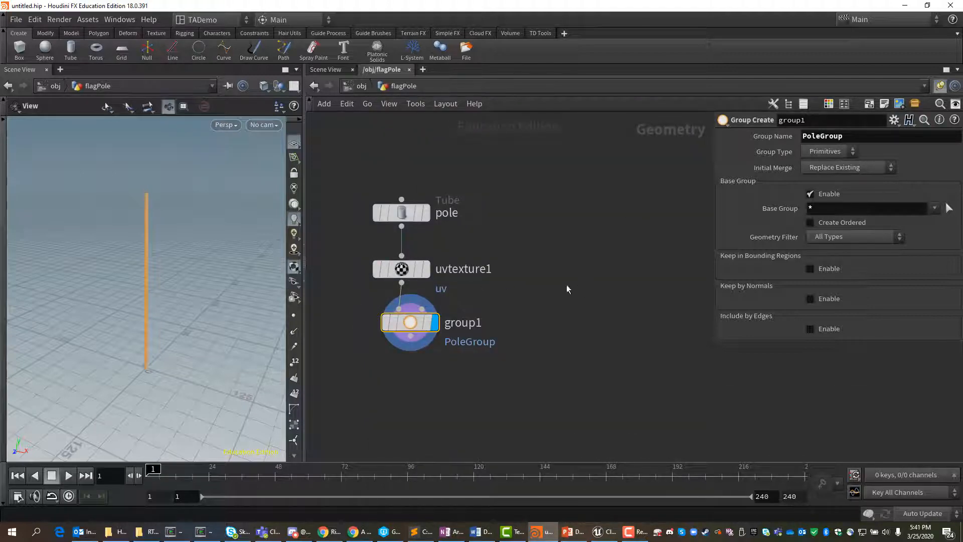
Step: Save the scene in the $JOB folder under the name ClothSimulation2
key(ctrl+shift+s)
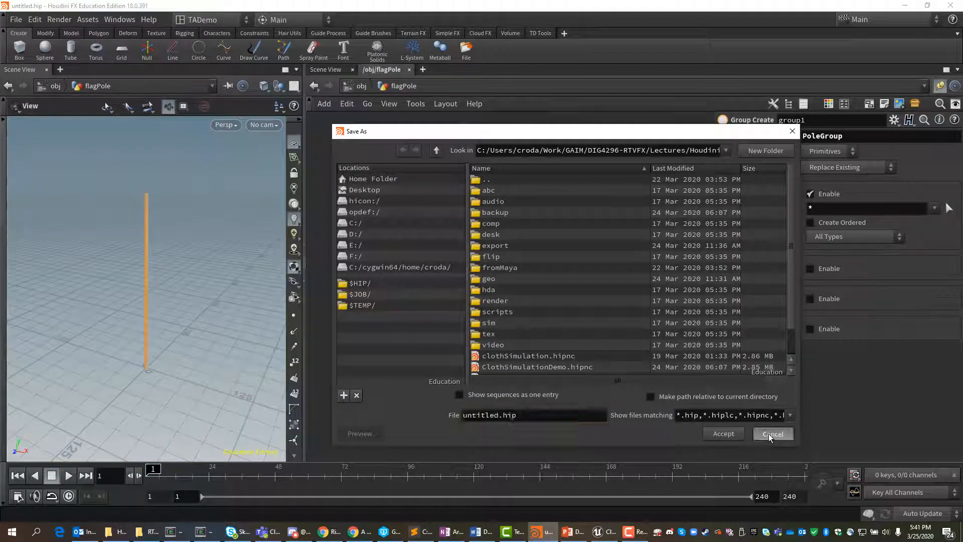
click(772, 435)
click(16, 19)
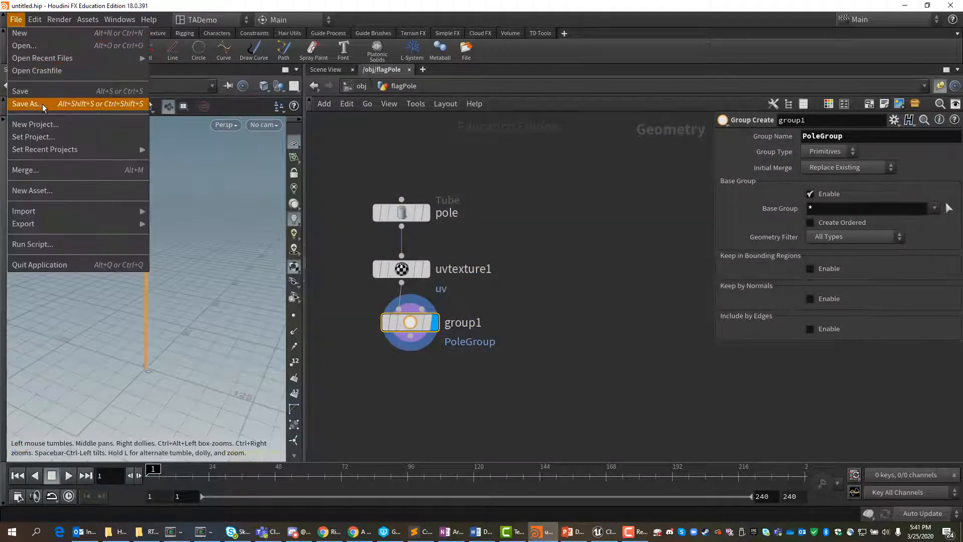
click(26, 104)
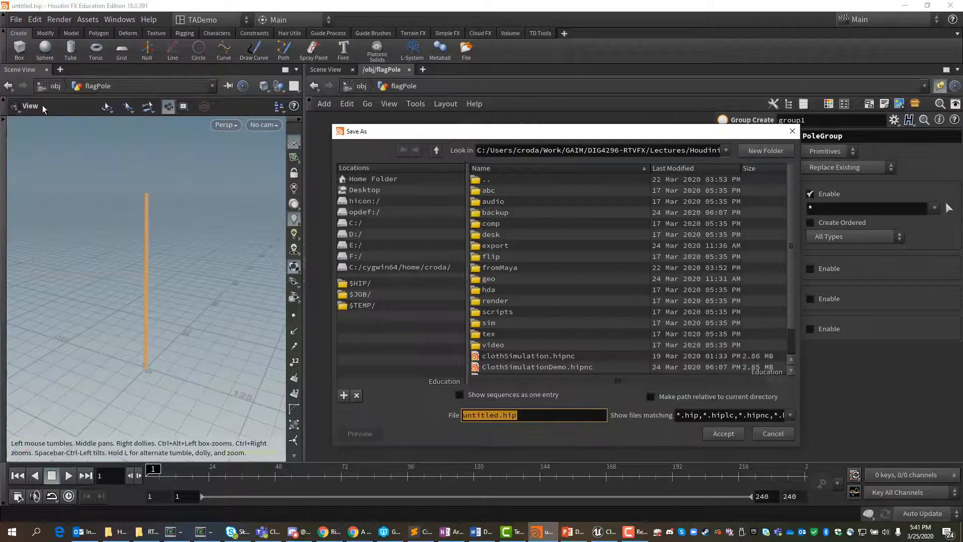
click(360, 294)
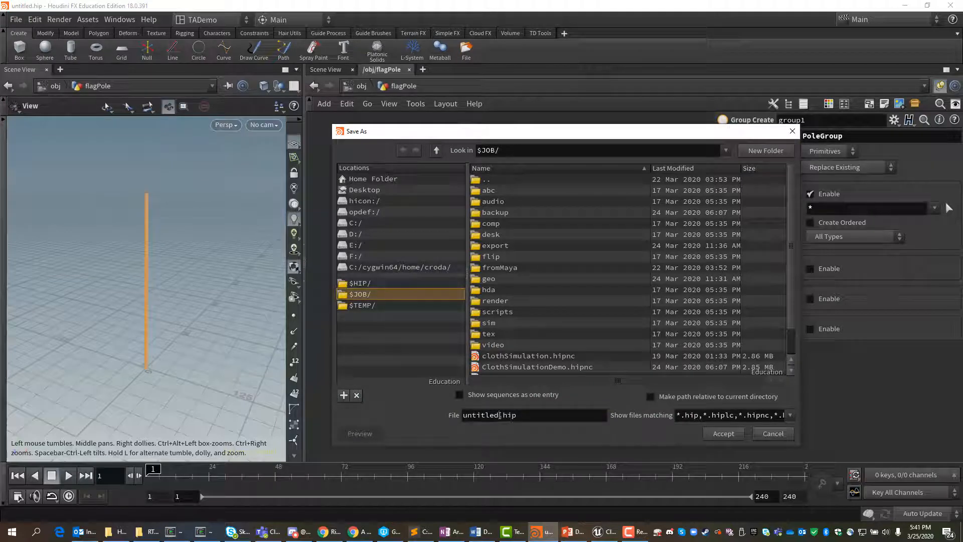
drag(499, 415, 456, 418)
text(ClothS)
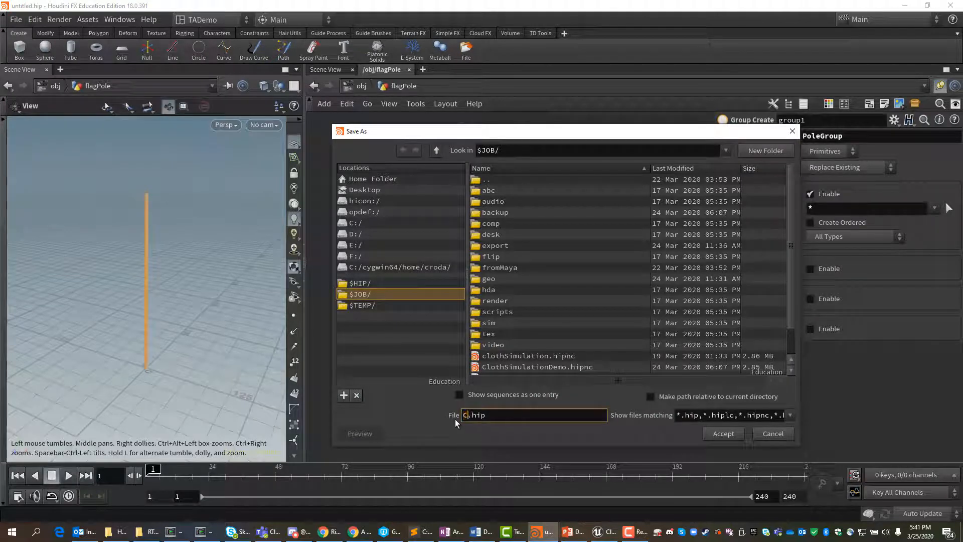
text(imulation2)
key(Return)
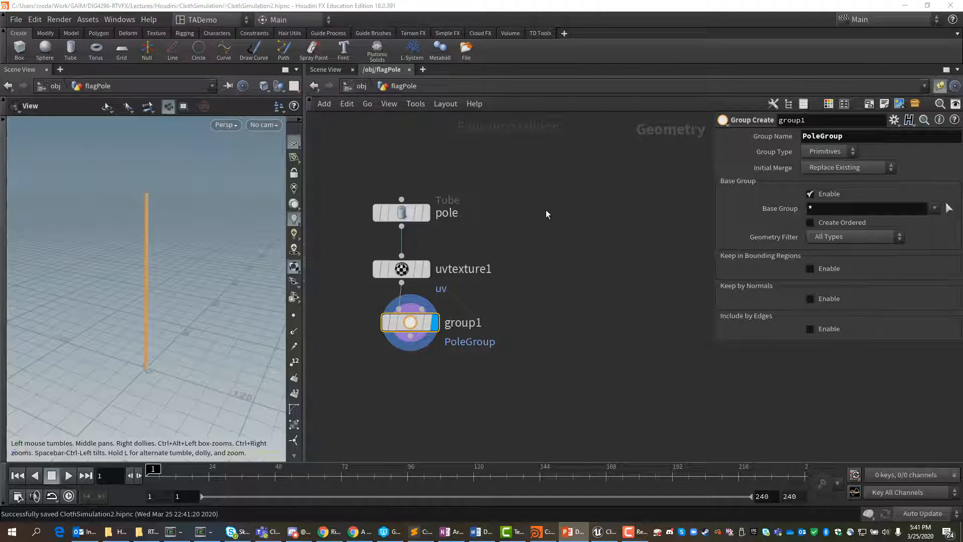
Step: Add a Grid node beside the pole's node chain and rename it Flage
key(Tab)
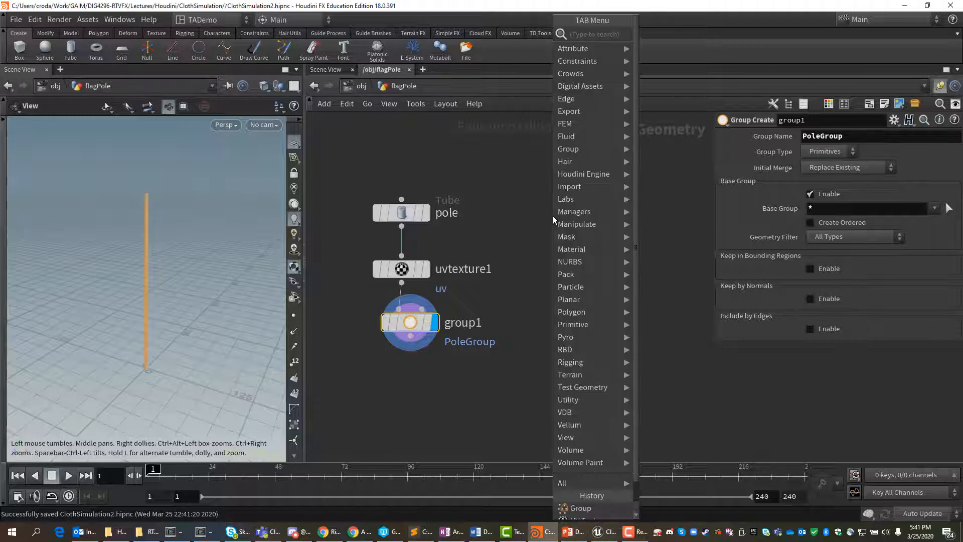
text(grid)
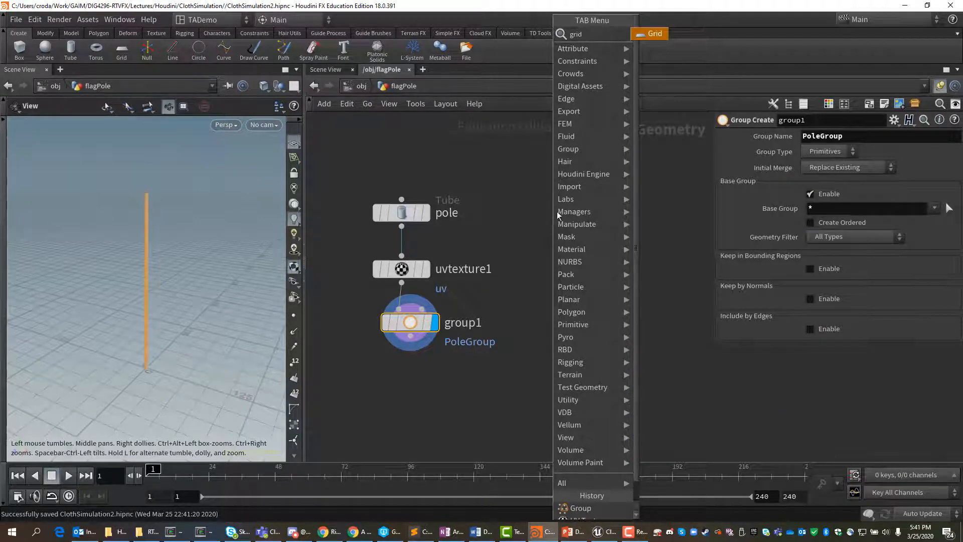
click(653, 35)
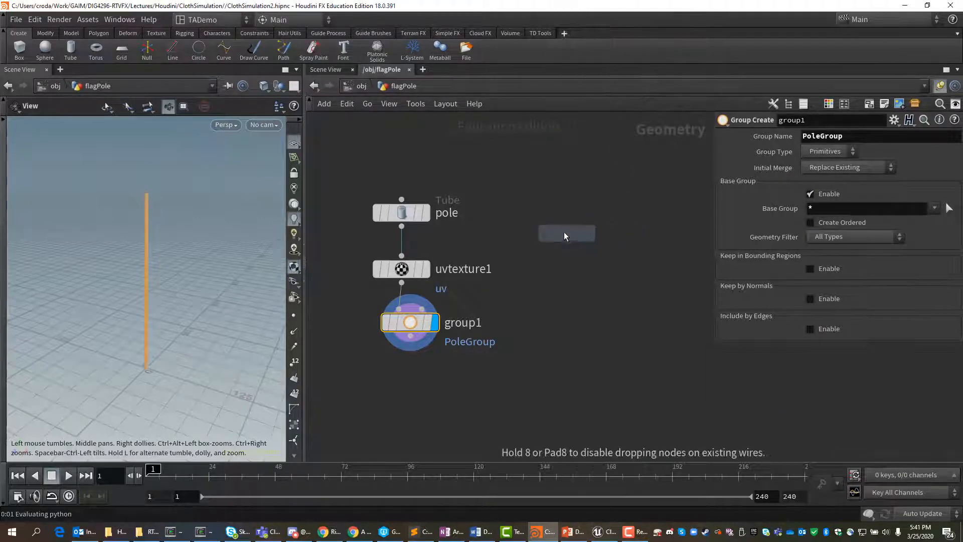
click(564, 232)
double_click(607, 232)
text(F)
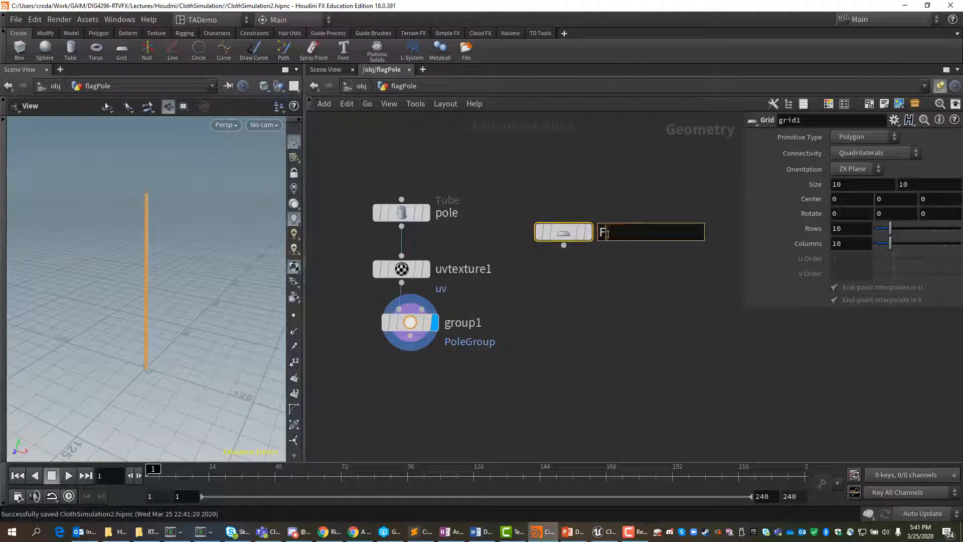
text(lage)
key(Return)
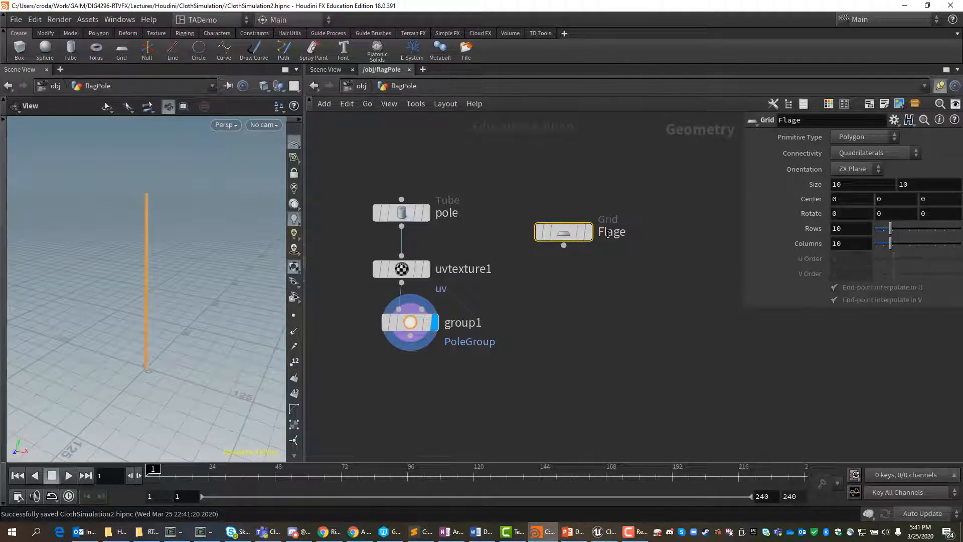
Step: Correct the grid node's name to Flag and display its result in the viewport
double_click(624, 232)
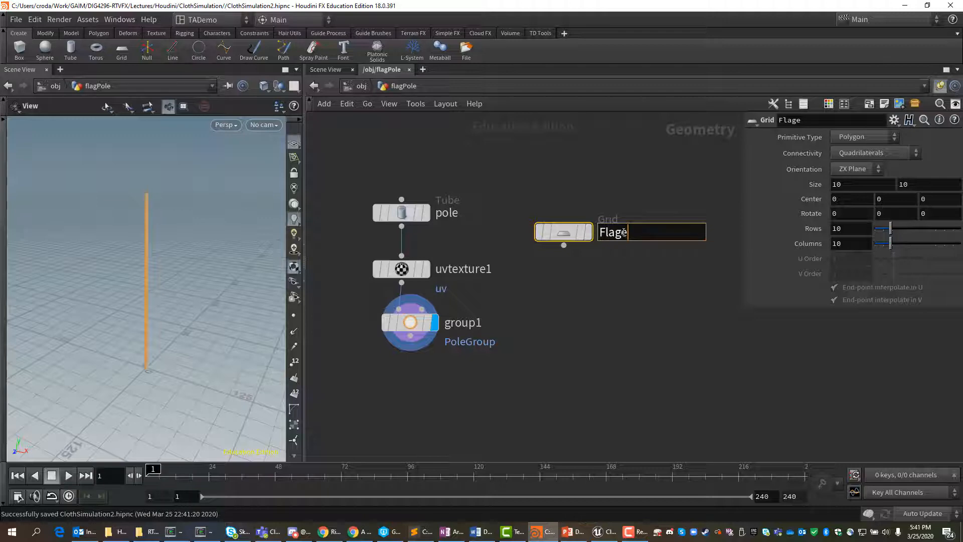
key(Return)
double_click(628, 232)
key(BackSpace)
key(Return)
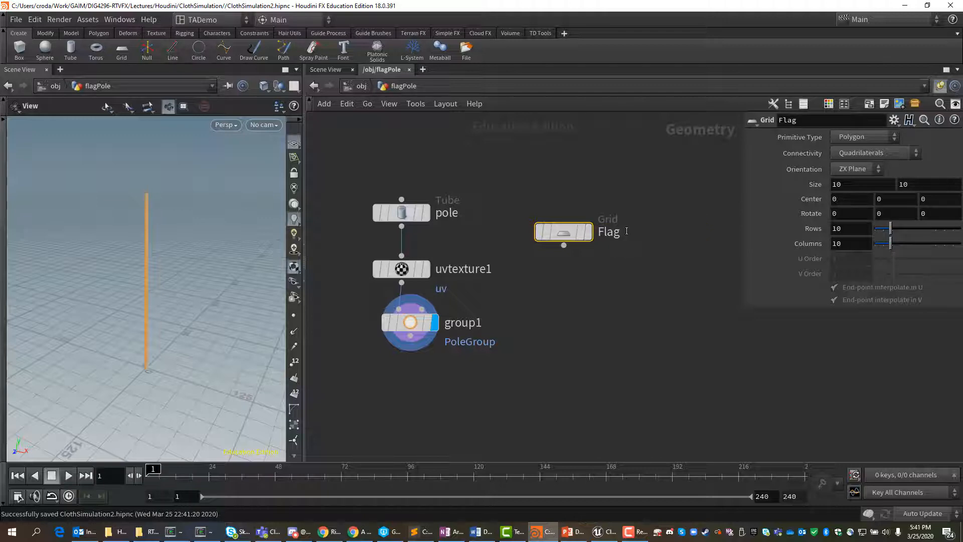
click(590, 233)
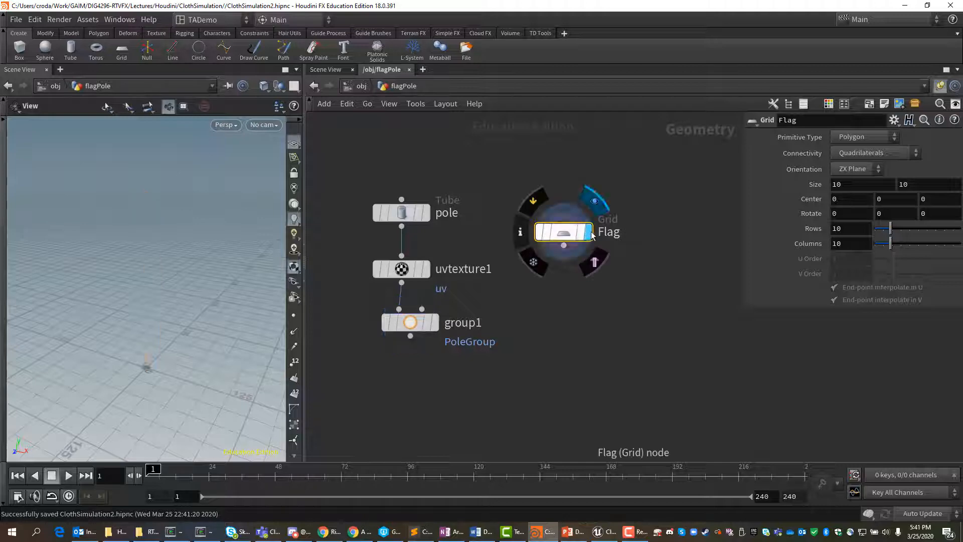
Step: Keep the Flag grid's primitive type as Polygon and connectivity as Quadrilaterals, and set its orientation to XY Plane
click(896, 137)
click(862, 149)
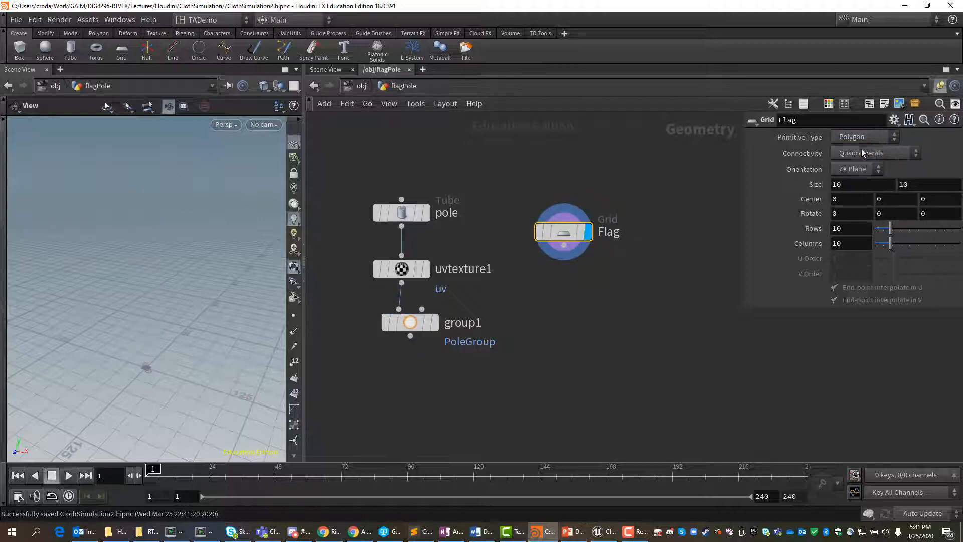
click(917, 154)
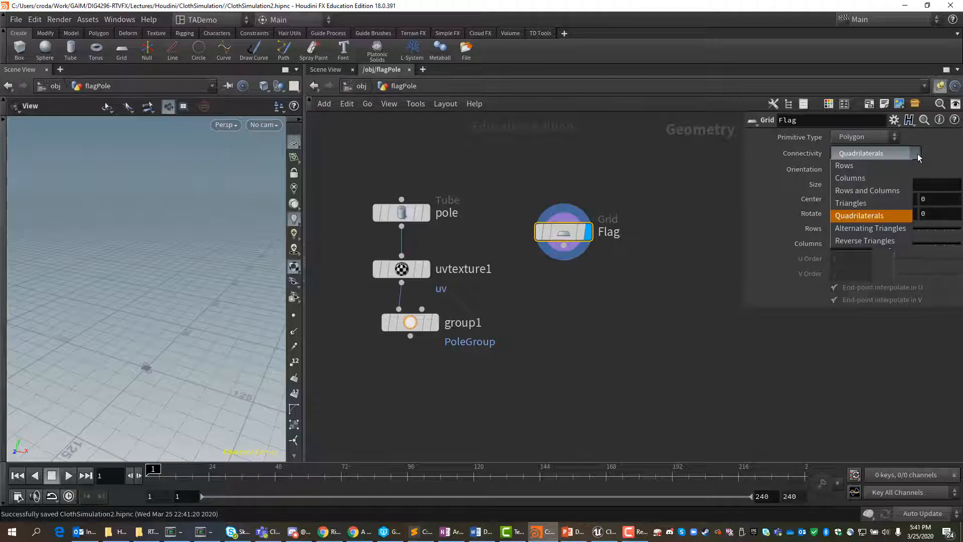
click(878, 215)
click(877, 171)
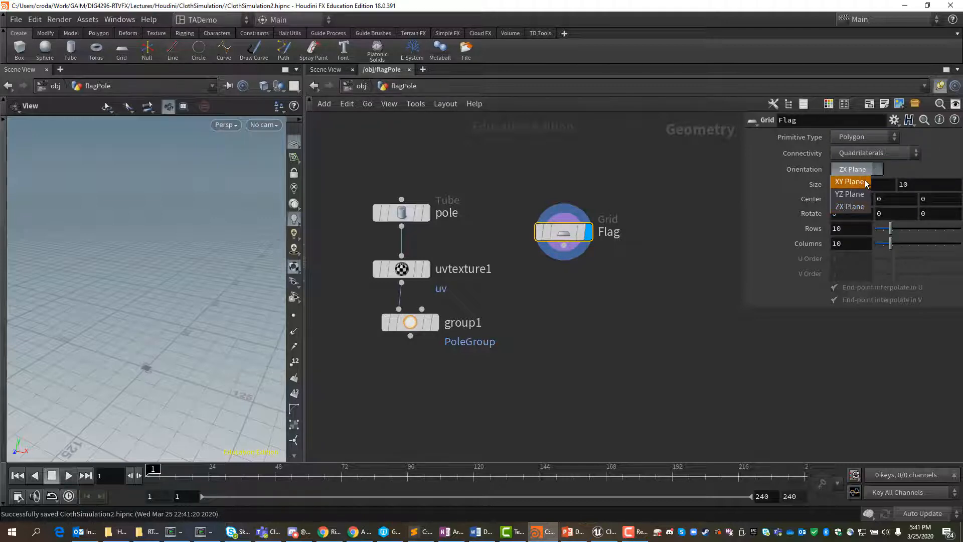
click(866, 181)
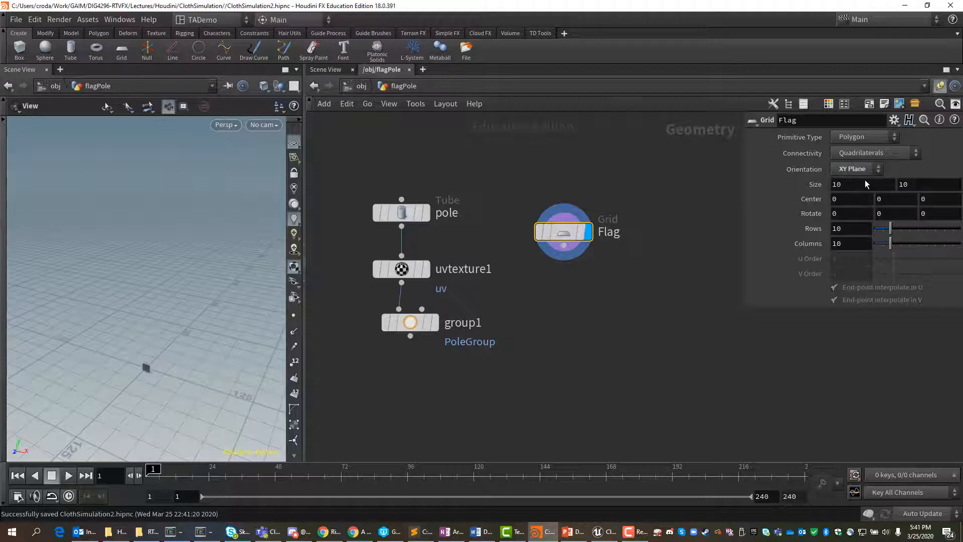
Step: Set the Flag grid's size to 100 by 100
click(862, 183)
text(0)
key(Tab)
text(100)
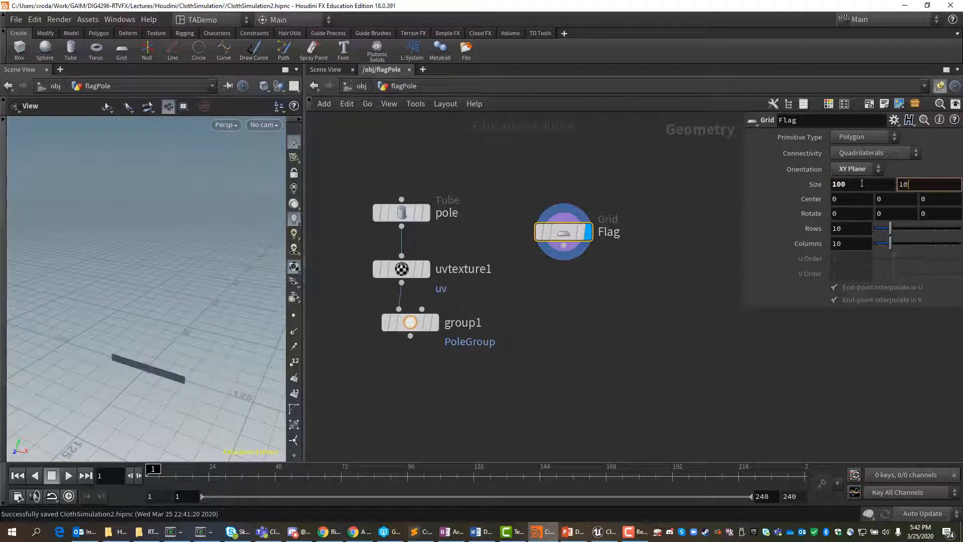
key(Return)
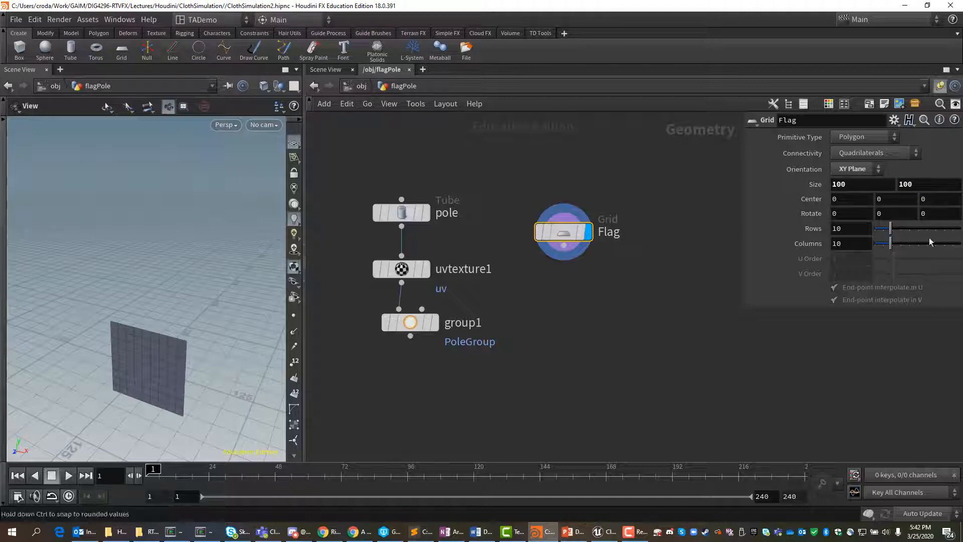
Step: Set the Flag grid's center to 52 in X and 146 in Y
click(862, 199)
text(52)
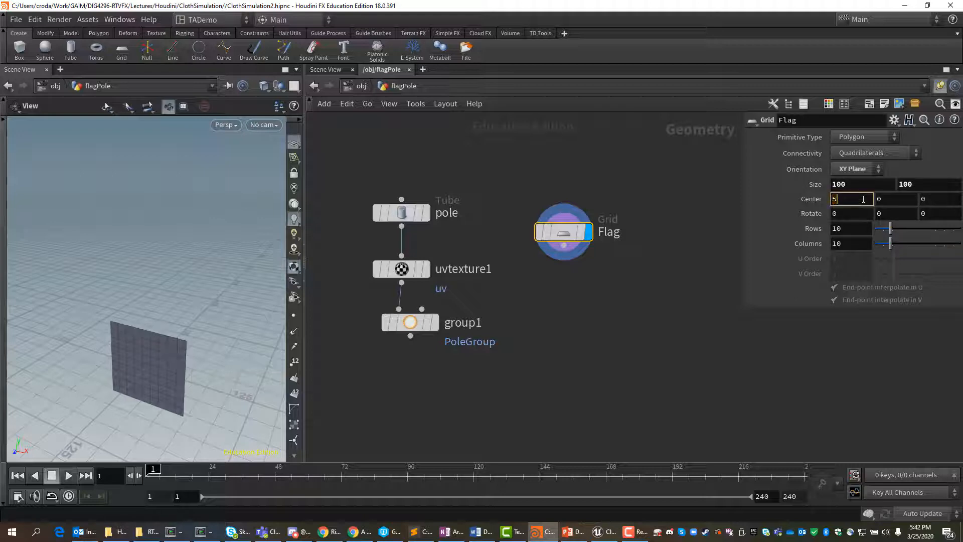
key(Tab)
text(14)
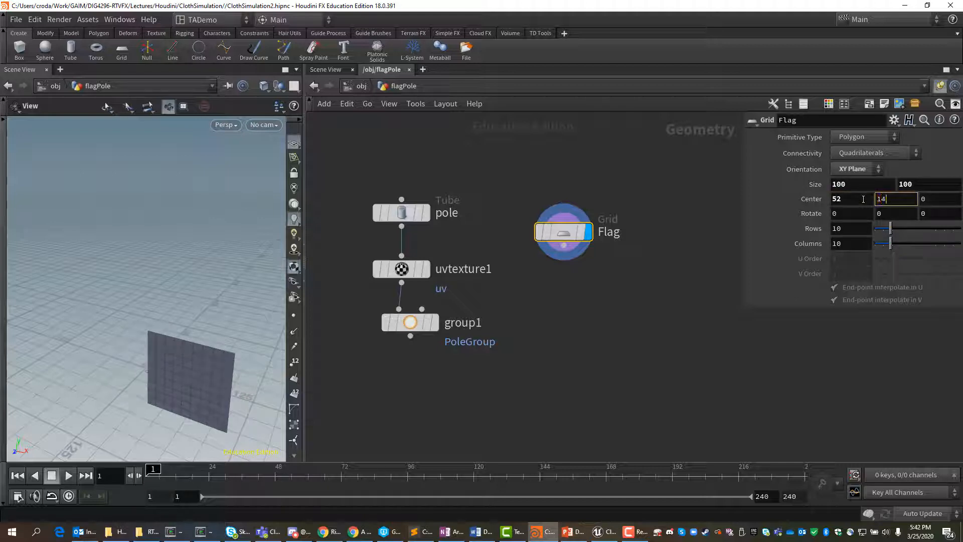
text(66)
key(Tab)
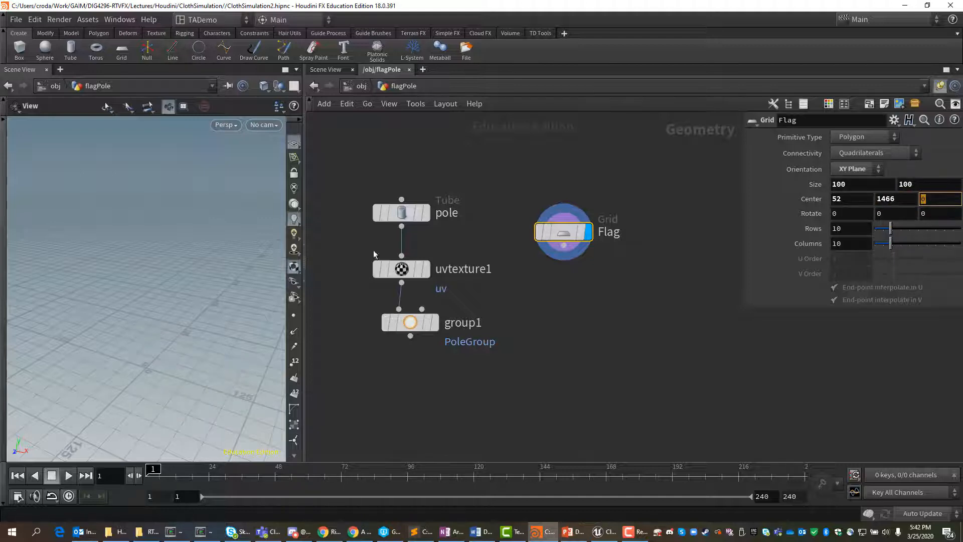
click(896, 198)
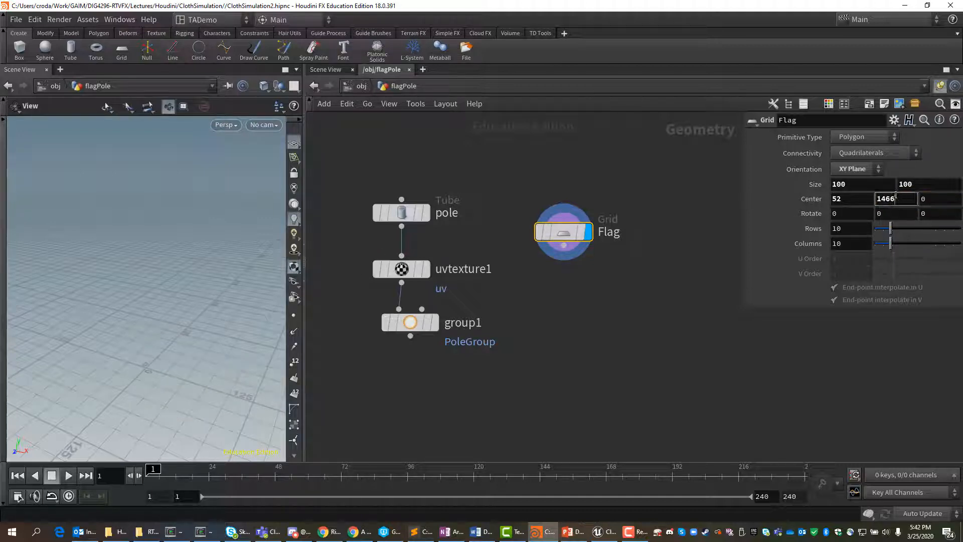
key(BackSpace)
key(Return)
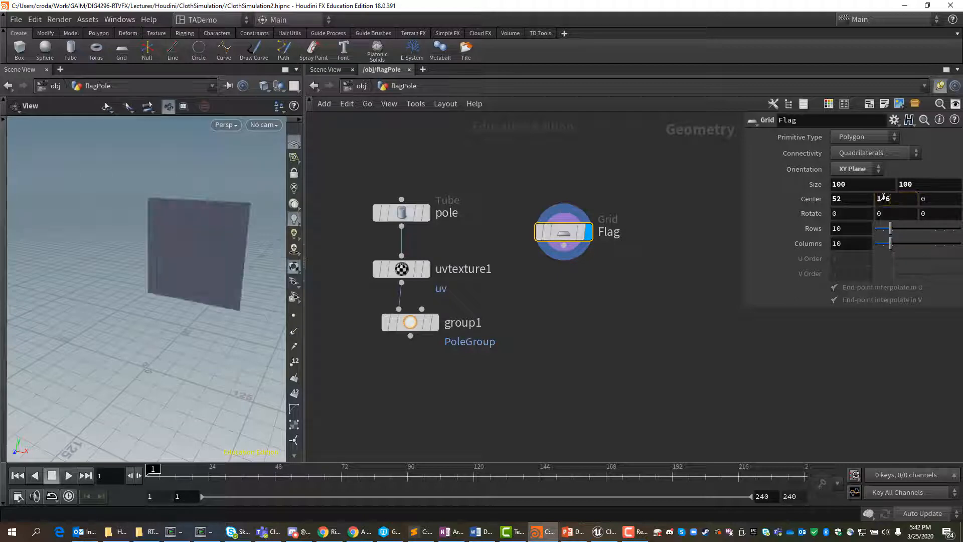
Step: Set the Flag grid's rows and columns to 50 each, and move its node level with the pole node
click(850, 230)
drag(850, 229, 802, 229)
text(50)
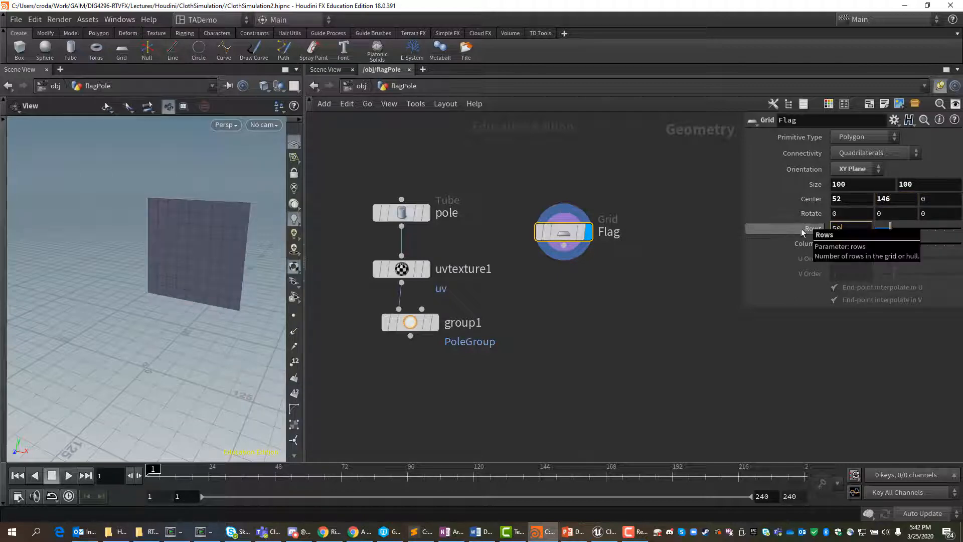
key(Return)
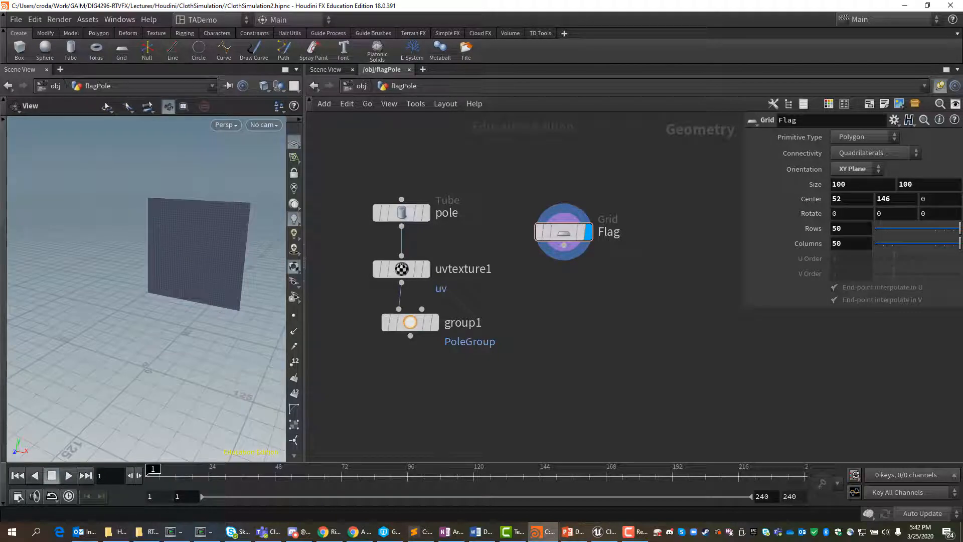
key(alt+Tab)
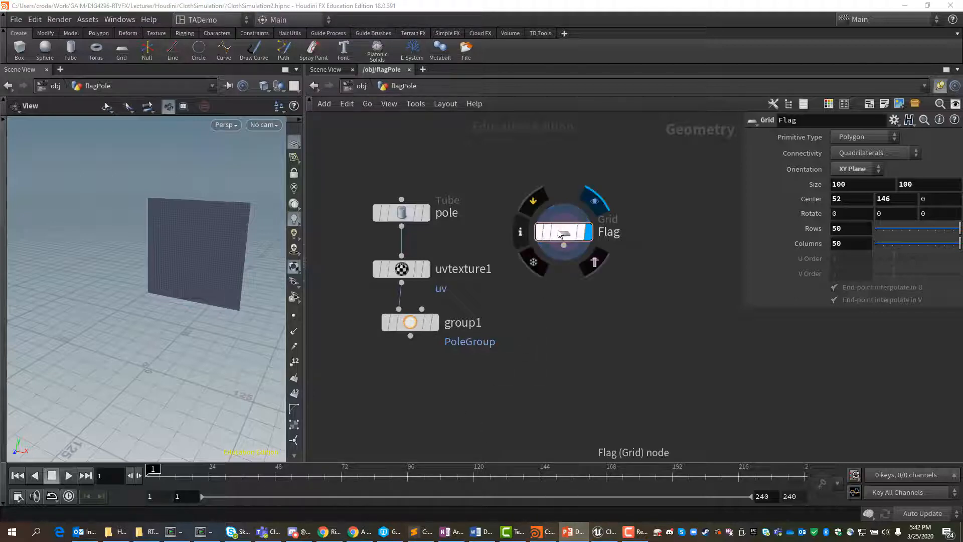
drag(562, 232, 561, 215)
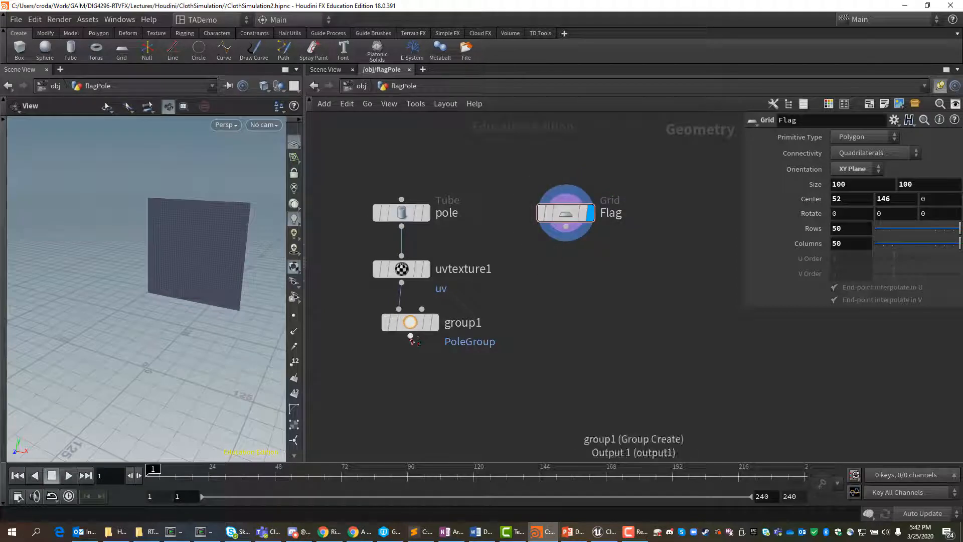
drag(410, 336, 456, 437)
key(Tab)
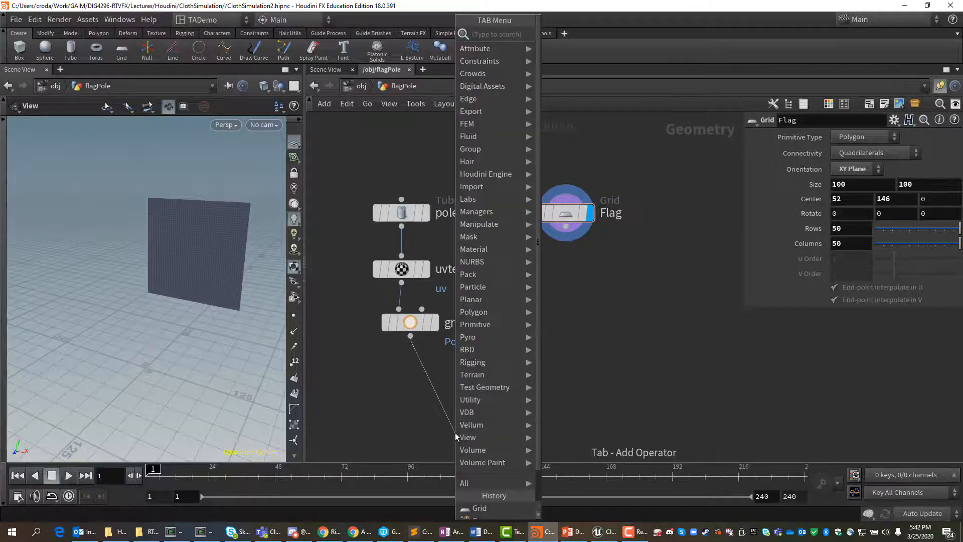
text(group)
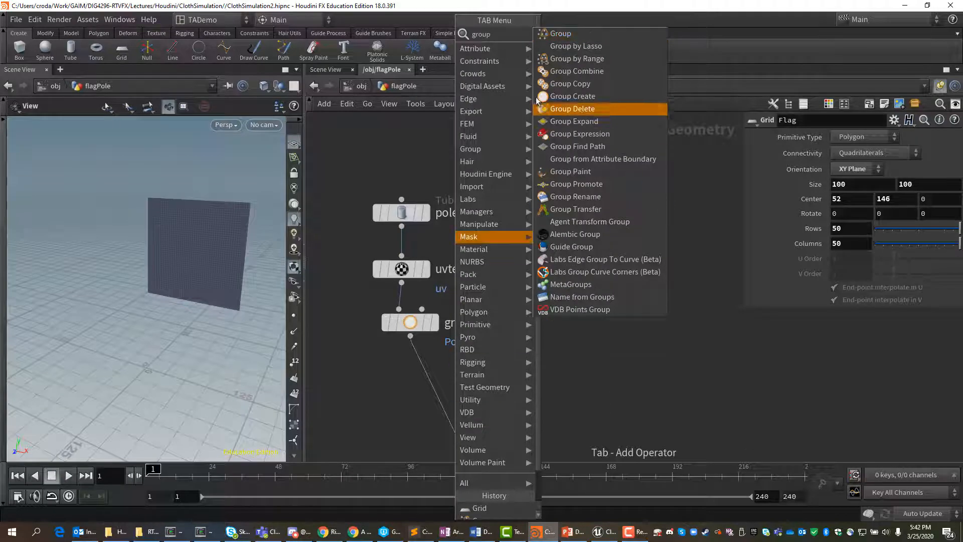
click(556, 32)
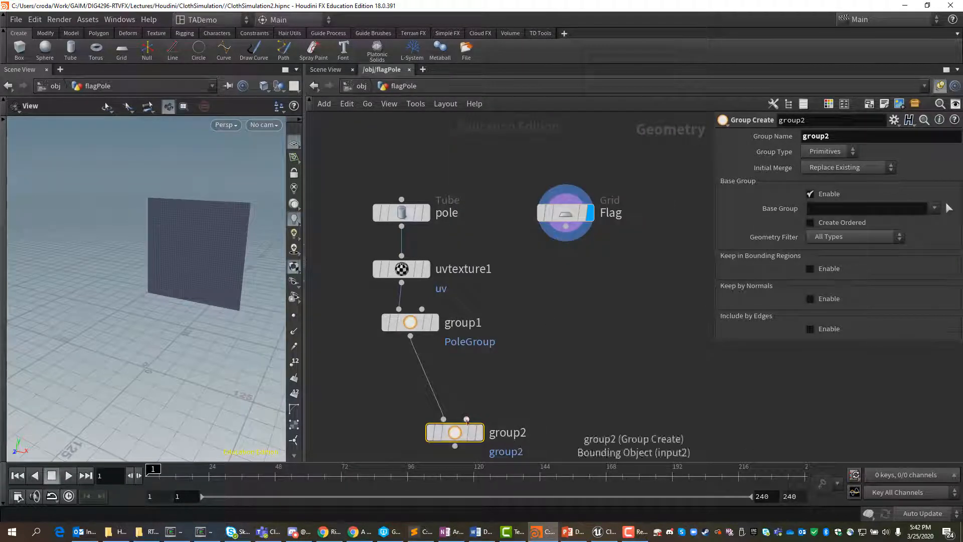
drag(466, 419, 603, 213)
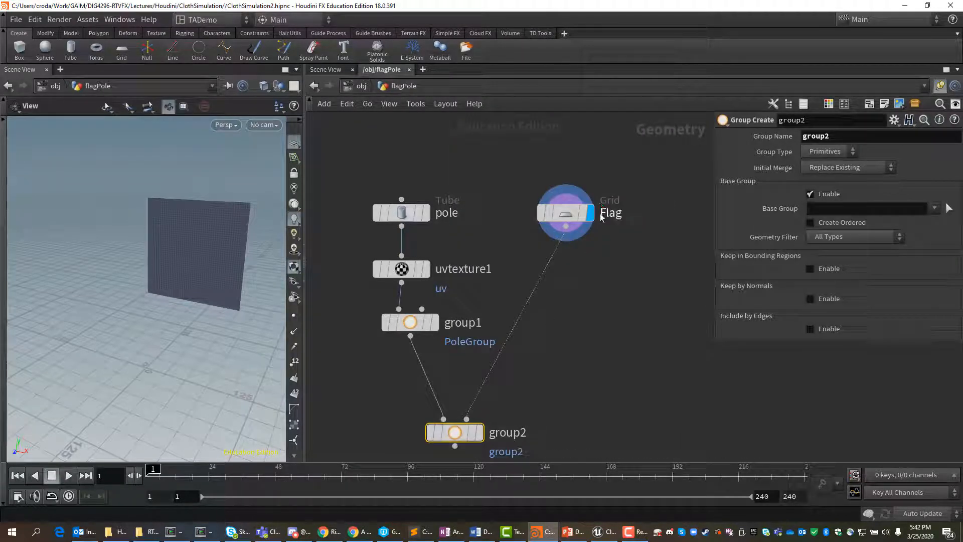
click(474, 434)
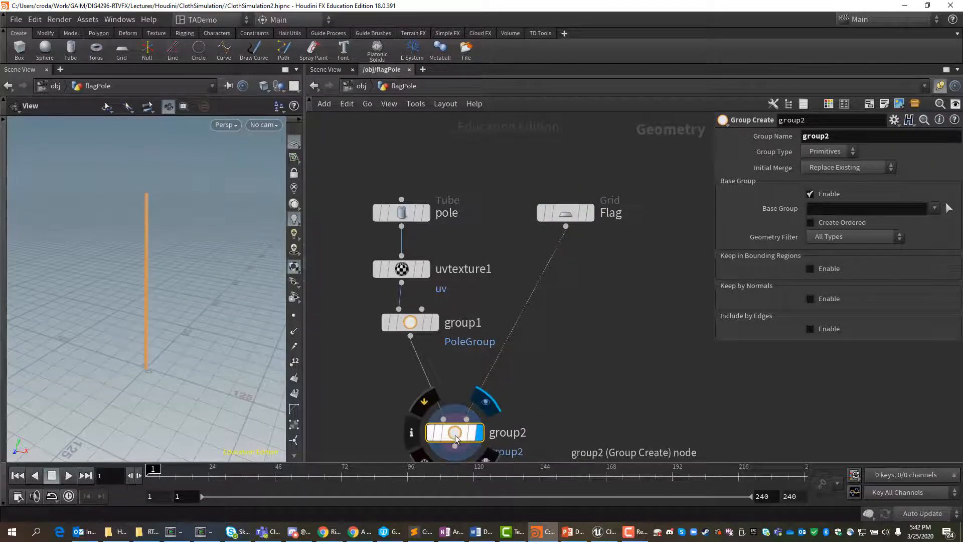
click(590, 216)
click(591, 216)
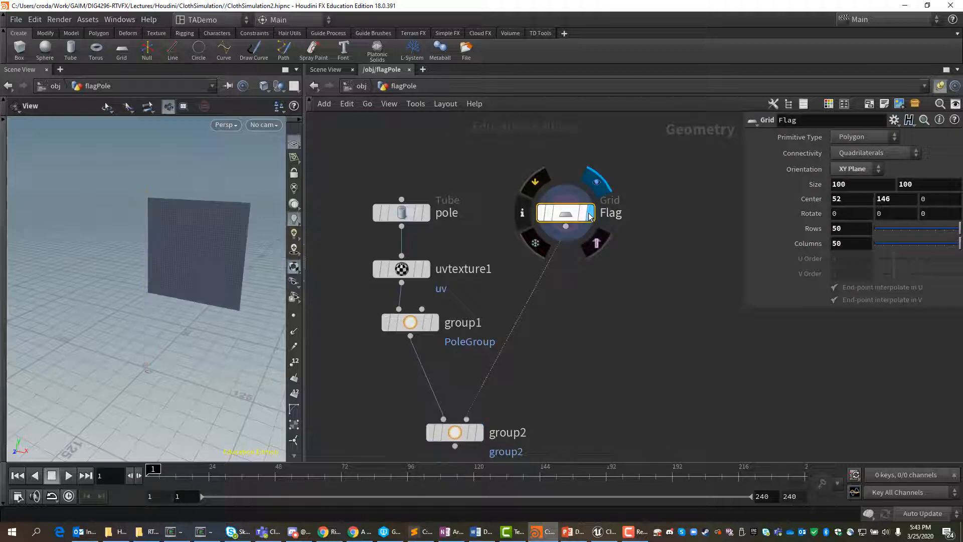
click(435, 322)
mouse_move(474, 439)
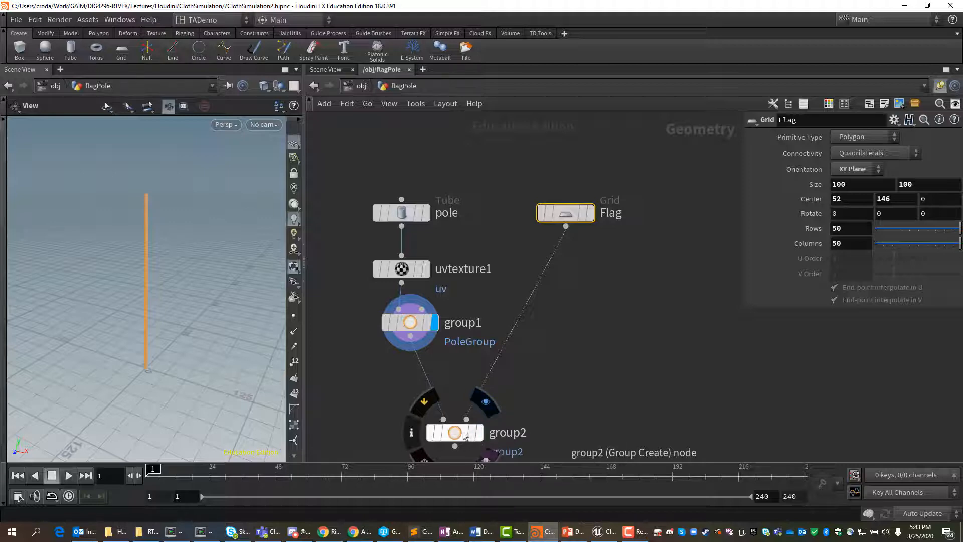
click(463, 433)
key(Delete)
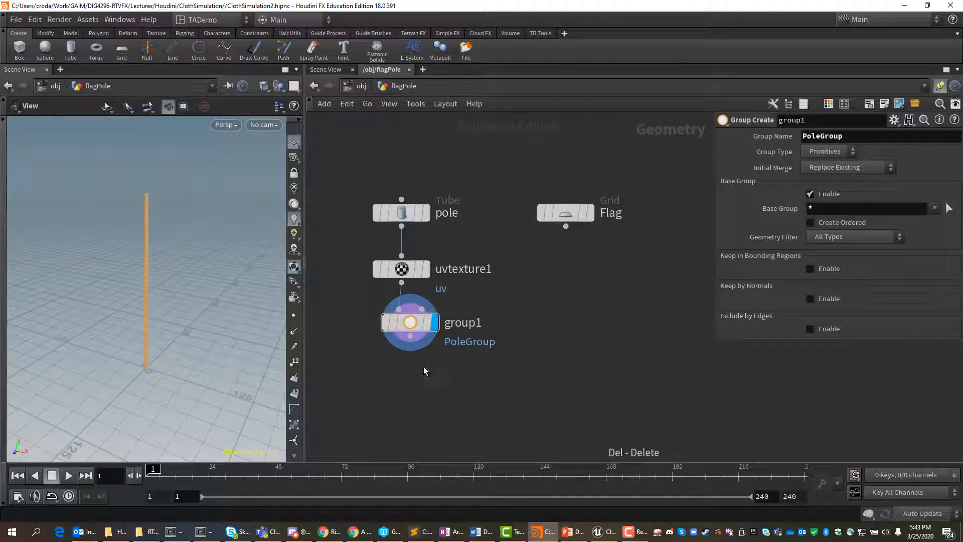
Step: Add a Merge node that combines the pole's group node with the Flag grid, and display the merged result
click(411, 336)
key(Tab)
text(mer)
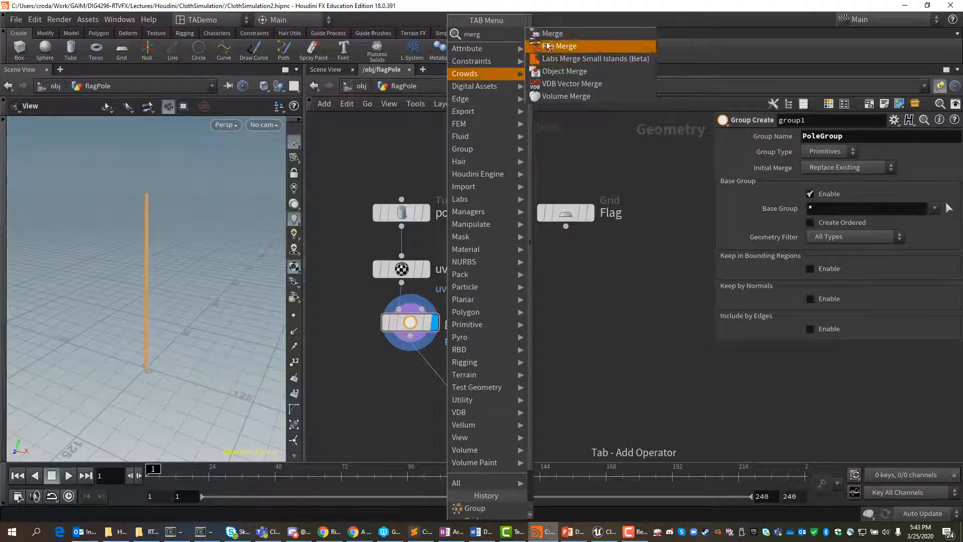
key(Escape)
drag(456, 387, 527, 352)
click(454, 421)
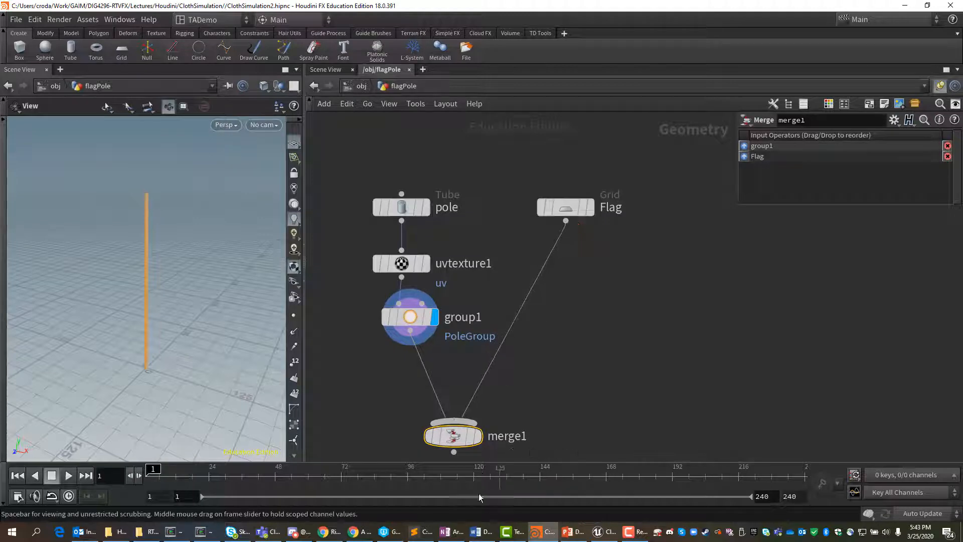
click(478, 440)
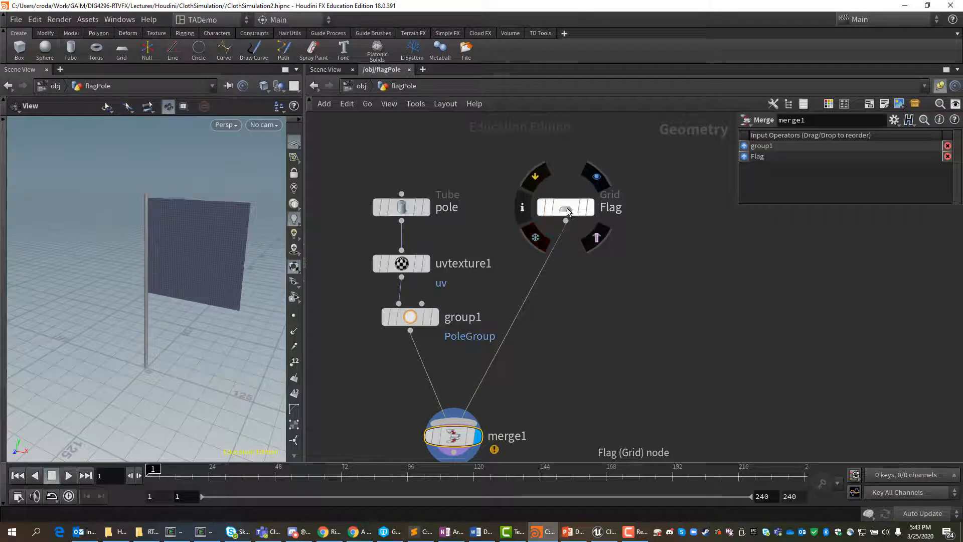
Step: Insert a UV Texture node between Flag and the merge, and set its projection axis to Z Axis
drag(568, 211, 569, 204)
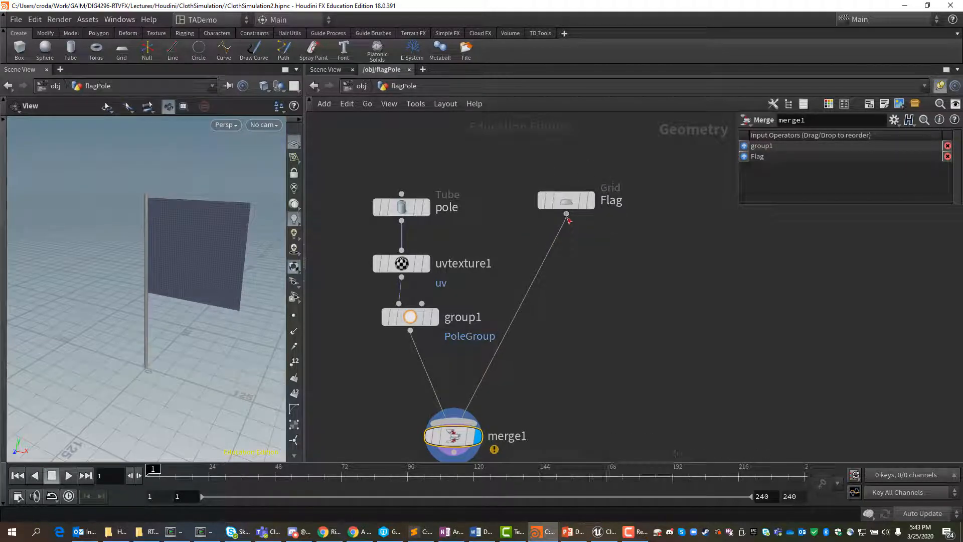
click(566, 214)
drag(604, 268, 606, 267)
key(Tab)
text(uvtex)
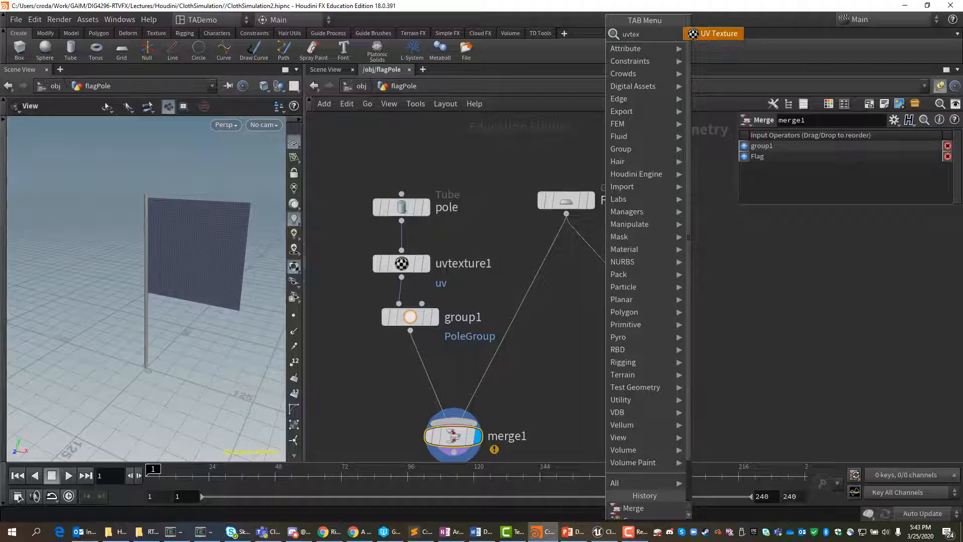
click(717, 37)
click(604, 265)
drag(605, 265, 569, 265)
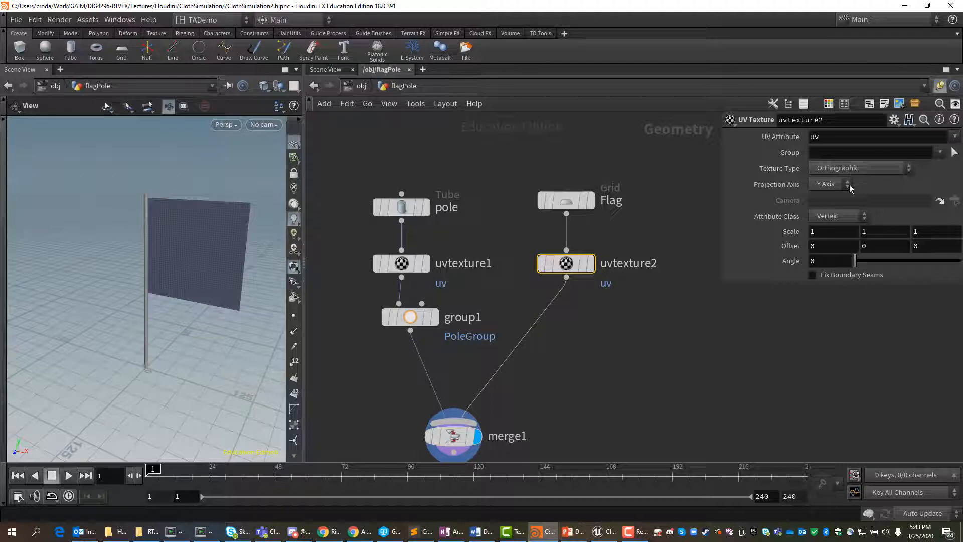
click(831, 183)
click(830, 221)
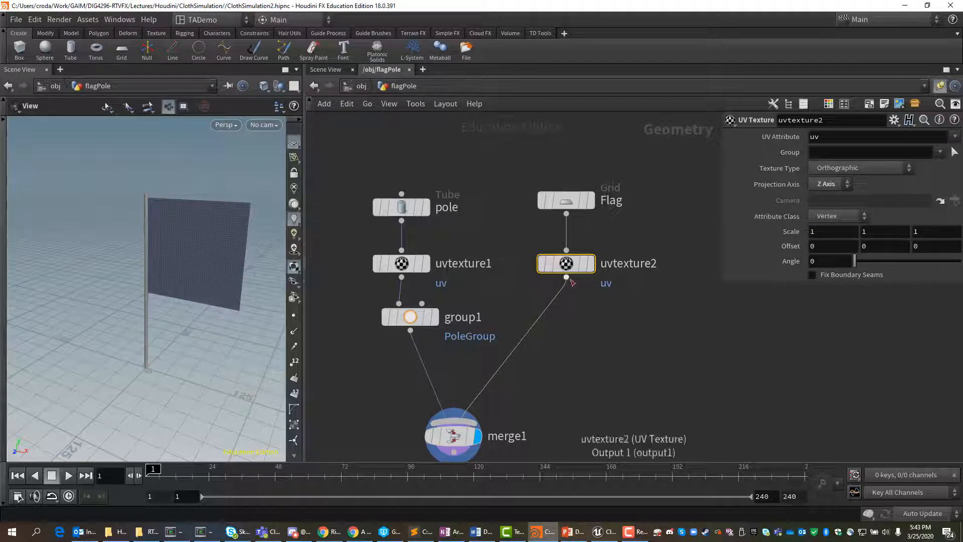
Step: Add a Group node fed by the output of the flag's UV Texture node
drag(567, 279, 596, 314)
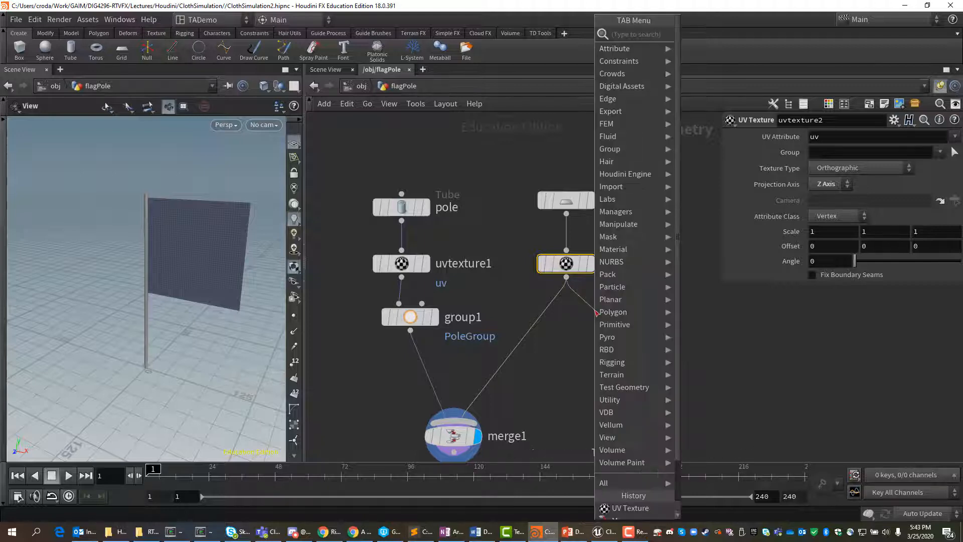
text(group)
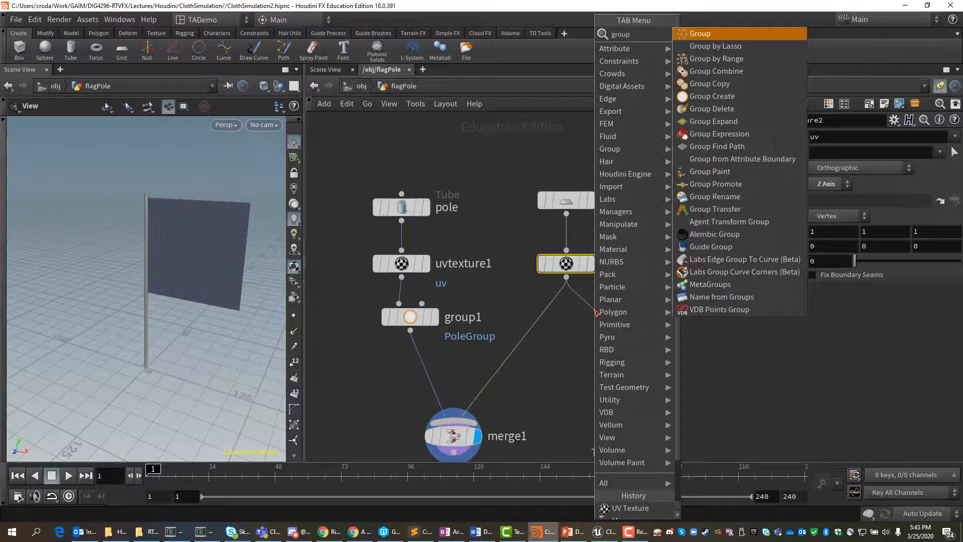
click(692, 37)
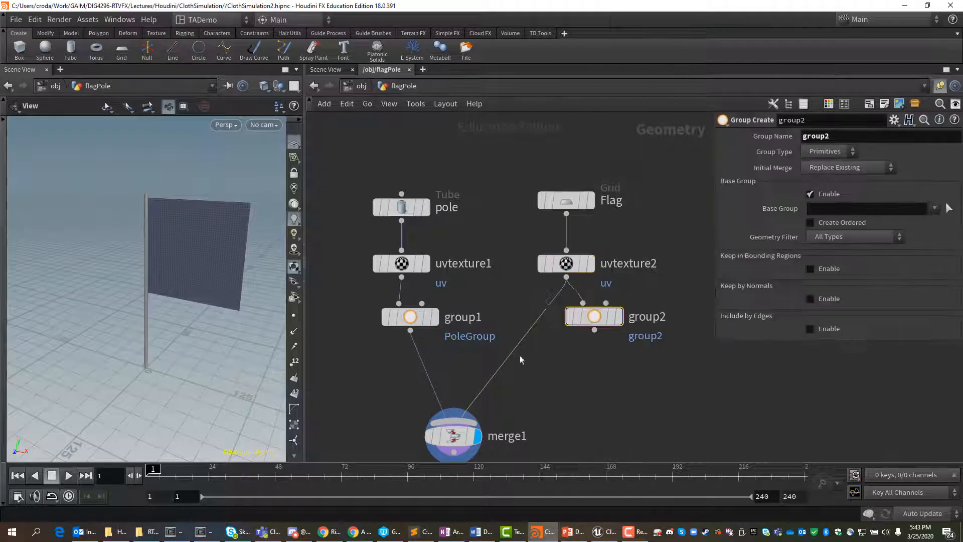
Step: Name the flag's group FlagGroup with base group *, and insert its node between uvtexture2 and the merge
double_click(833, 140)
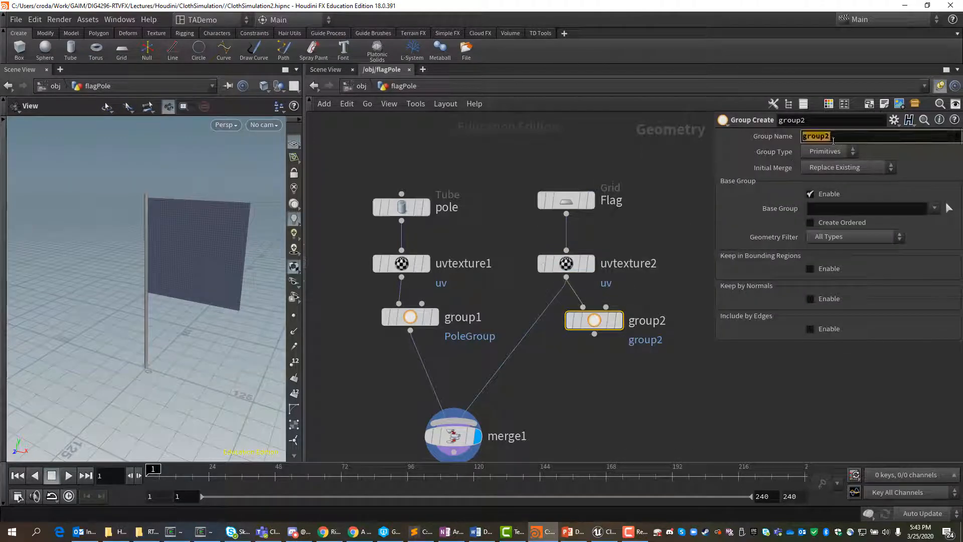
text(FlagGr)
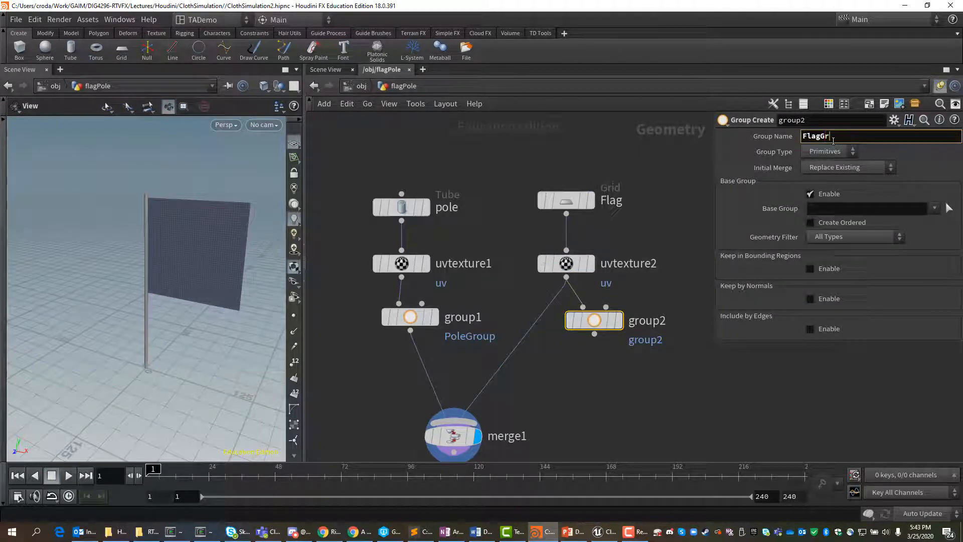
text(oup)
key(Return)
click(873, 208)
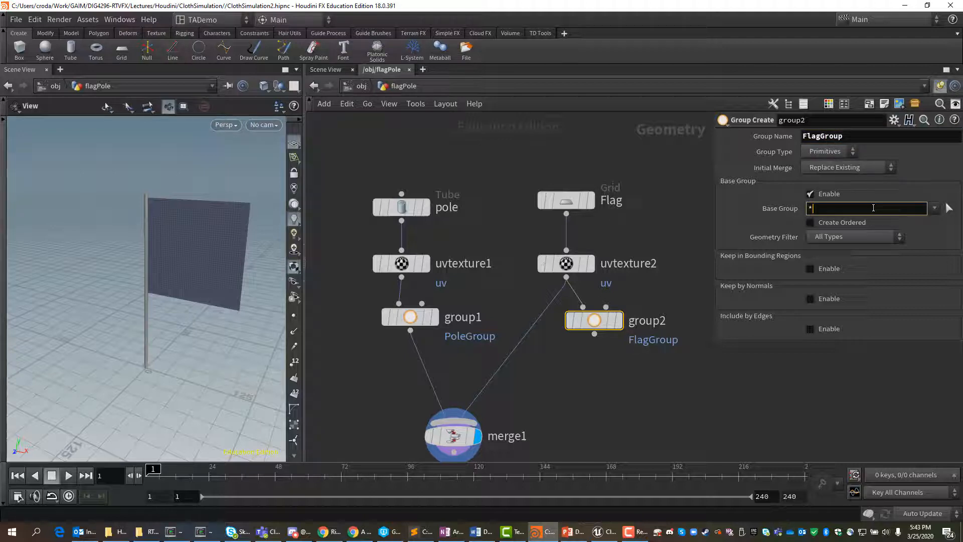
drag(600, 316, 548, 322)
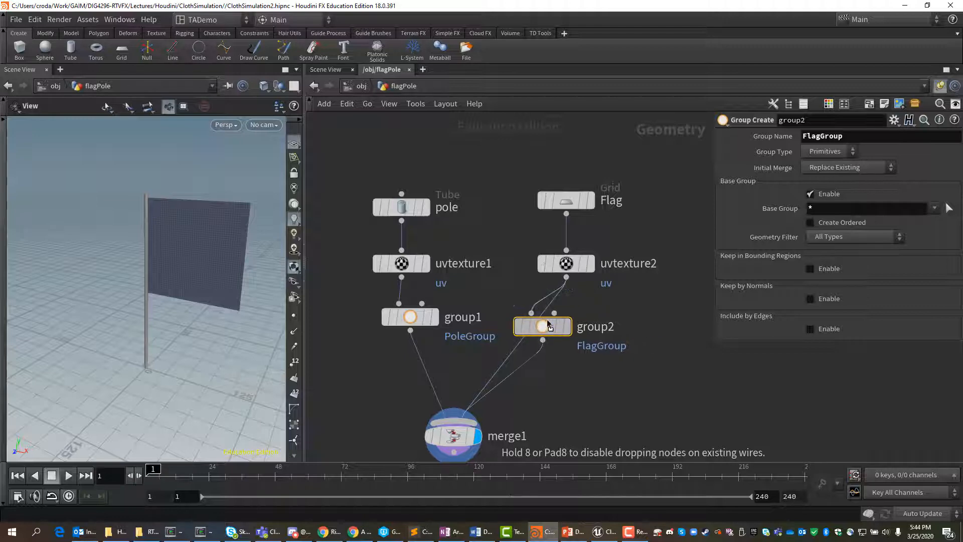
Step: Inspect the merge node's information to check its primitive groups and UV attribute
click(459, 432)
click(410, 437)
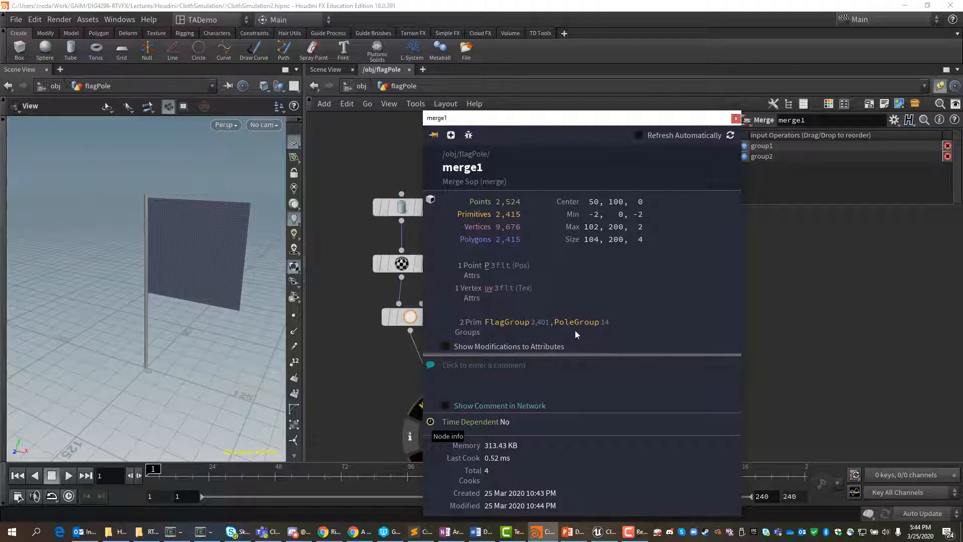
click(736, 118)
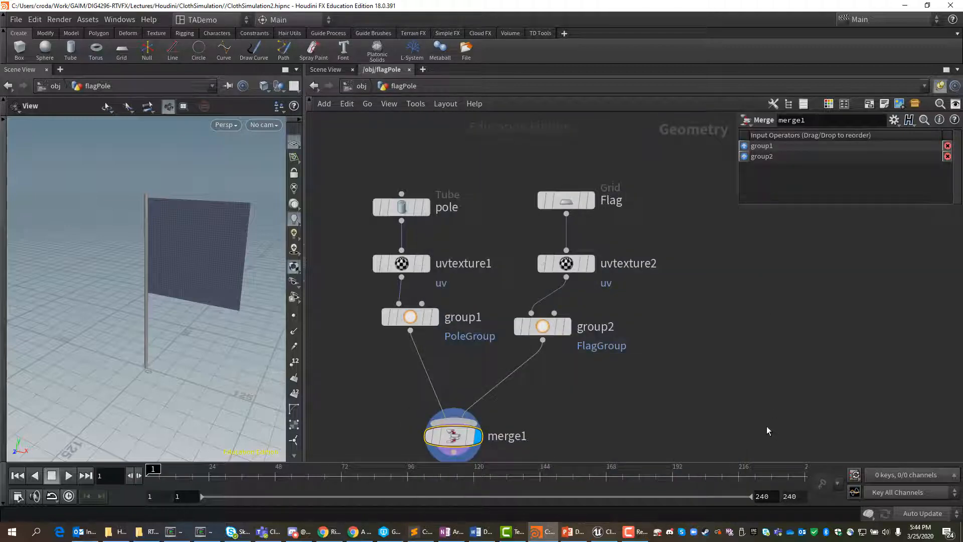
Step: Move the merge node closer to the group nodes and add a Material Network node beside it
middle_drag(712, 377, 708, 278)
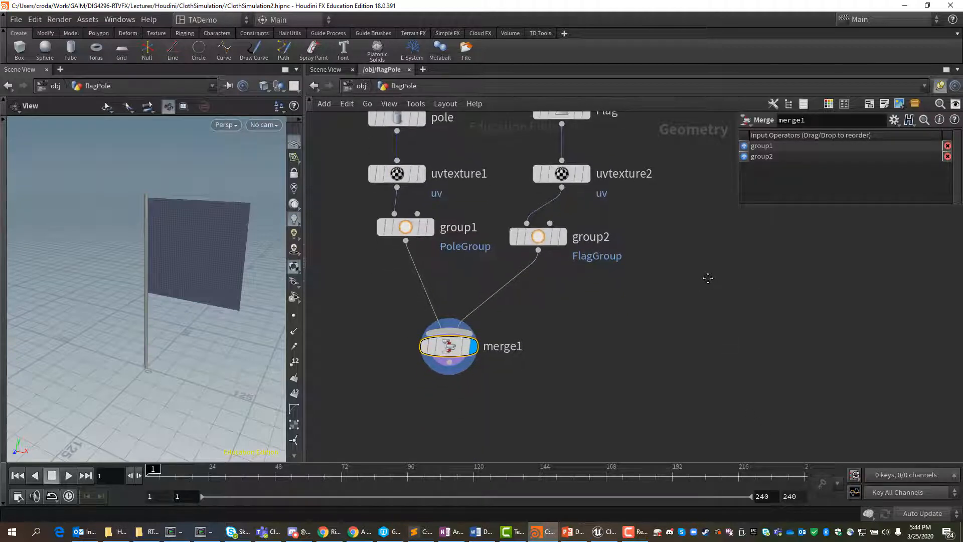
drag(448, 346, 444, 311)
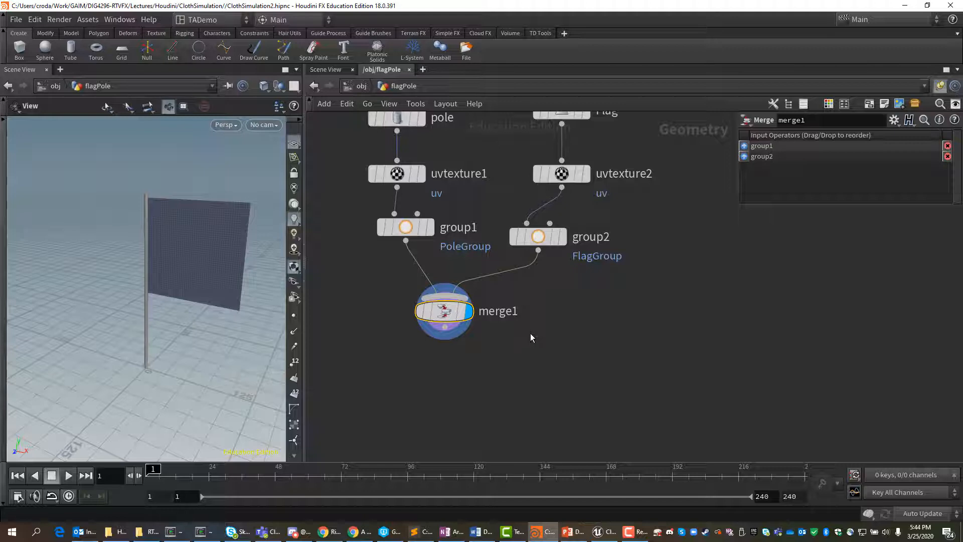
click(531, 333)
key(Tab)
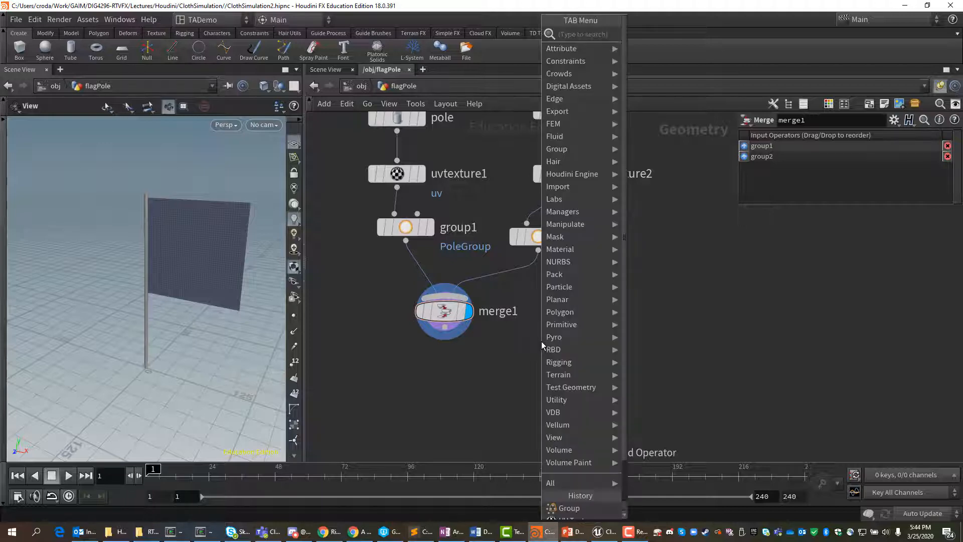
text(mater)
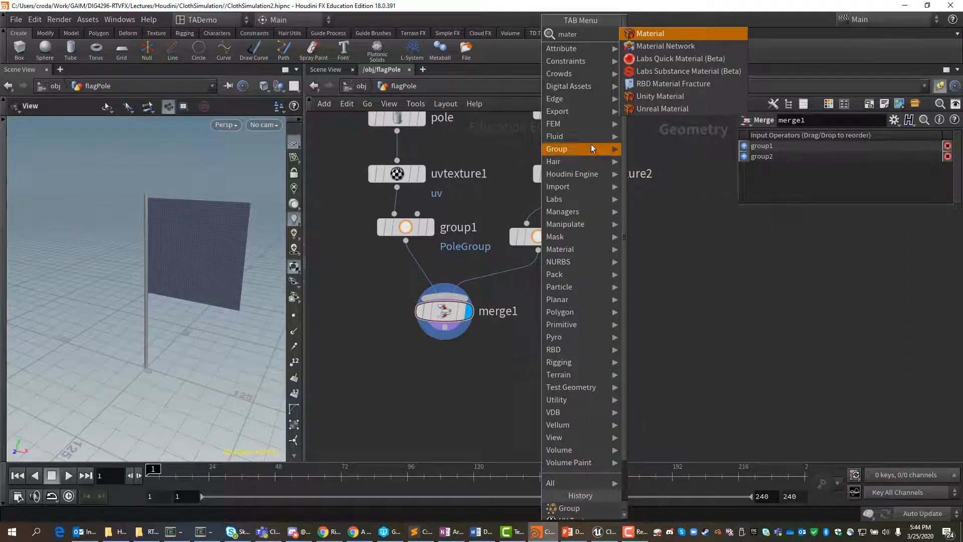
click(658, 36)
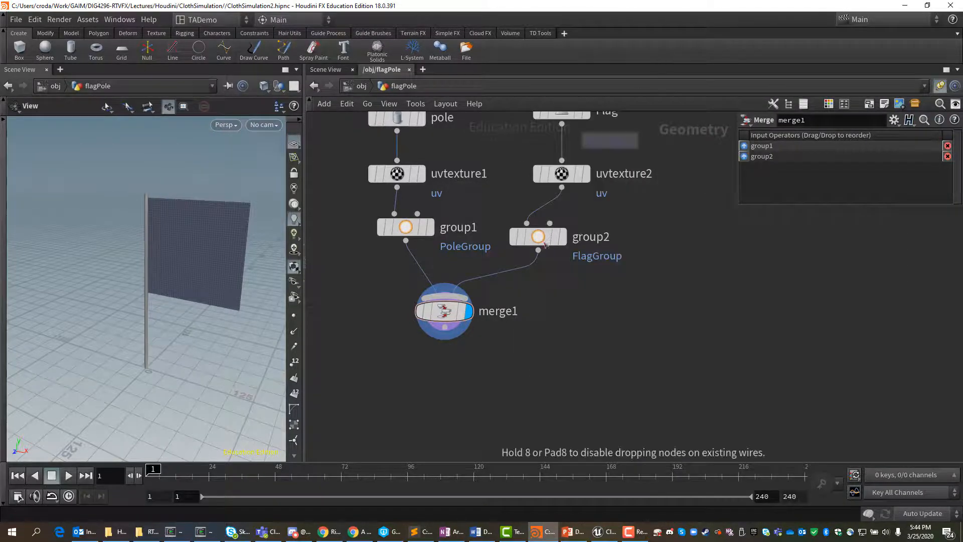
click(538, 340)
Step: Rename the new Material Network node to UE4DummyMats
double_click(585, 339)
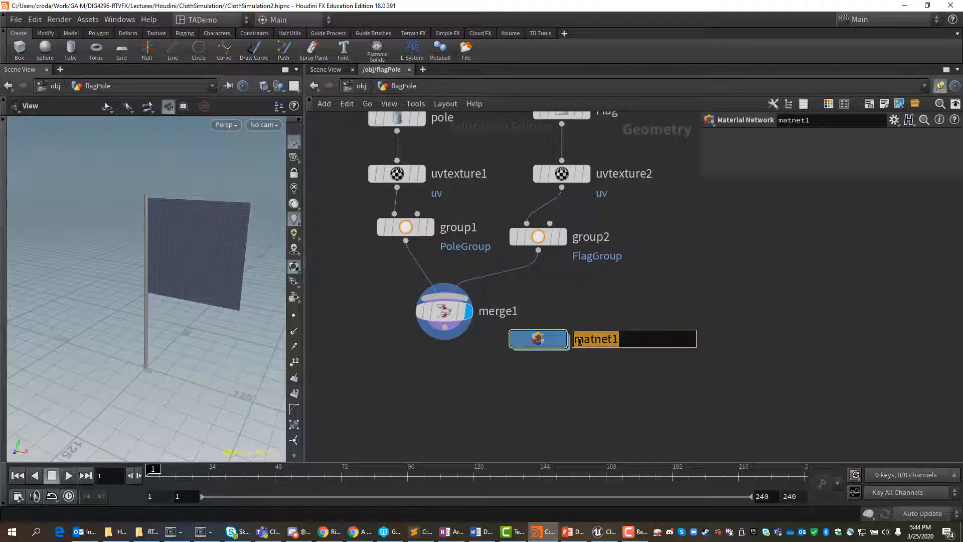
text(UE4)
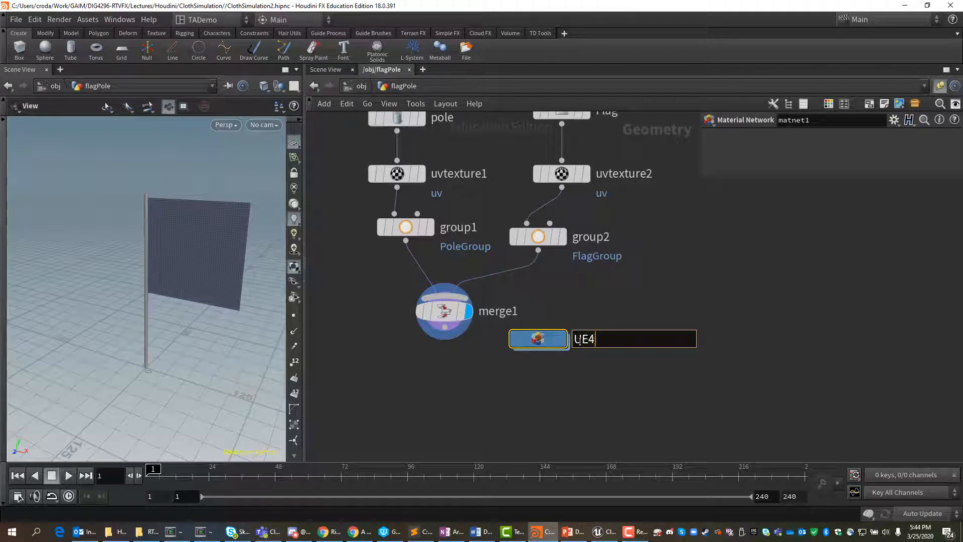
text(DummyMats)
key(Return)
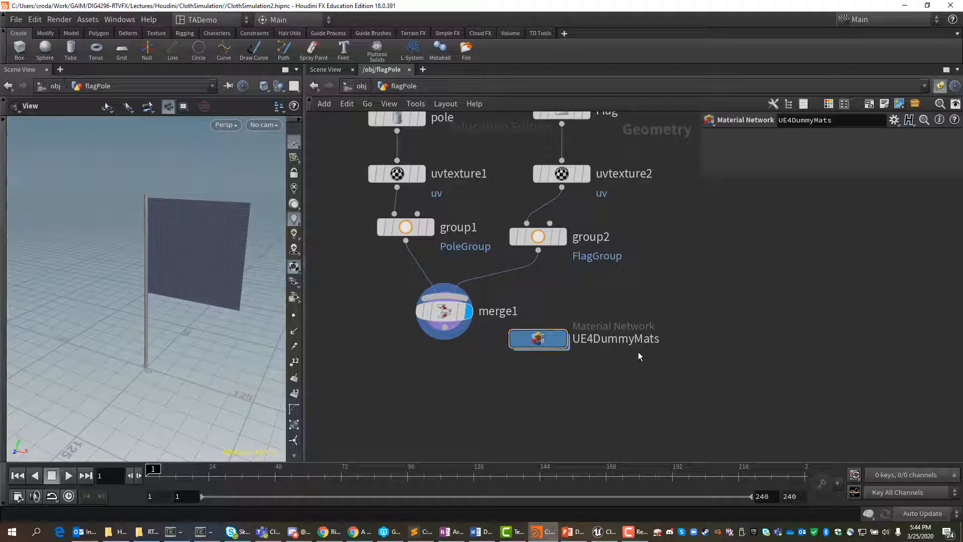
Step: Go inside UE4DummyMats and add a Principled Shader node
double_click(556, 342)
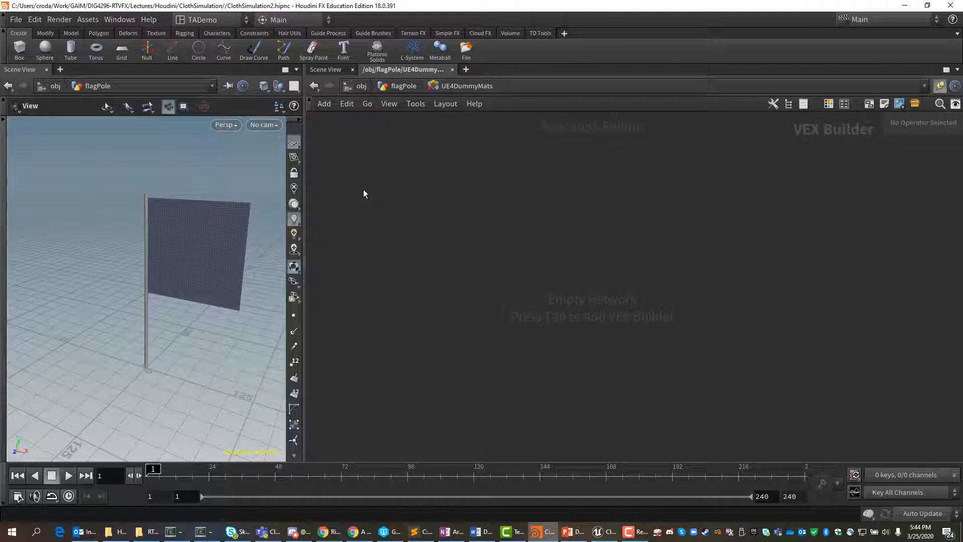
key(Tab)
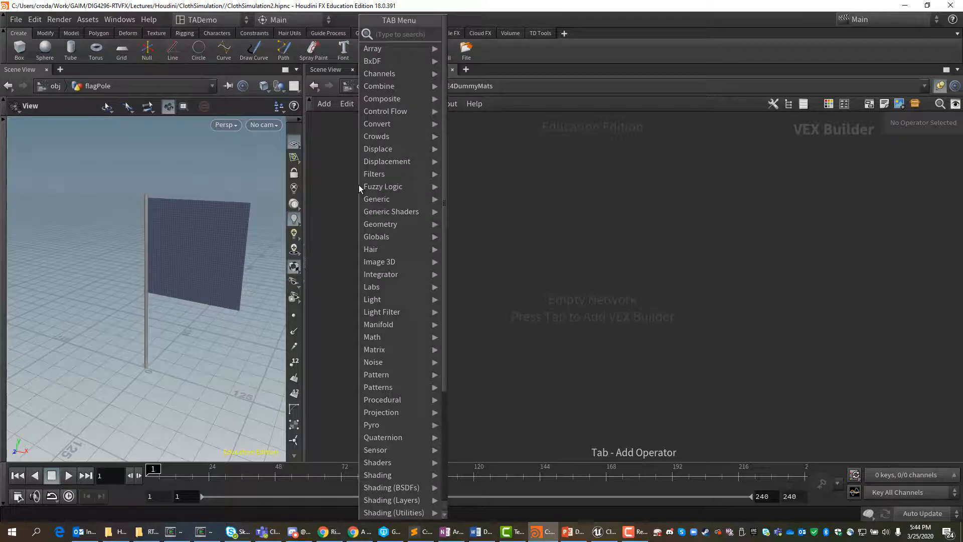
text(princ)
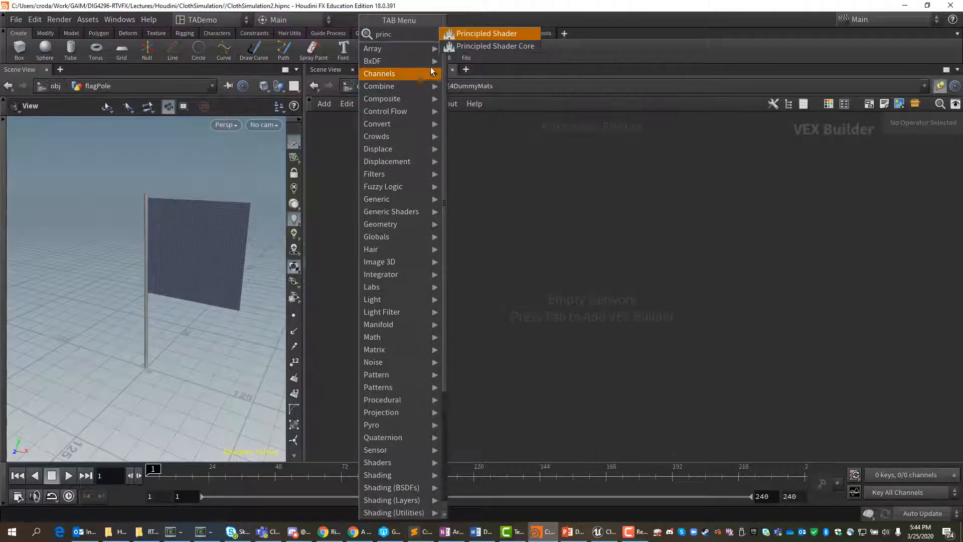
click(471, 35)
click(360, 202)
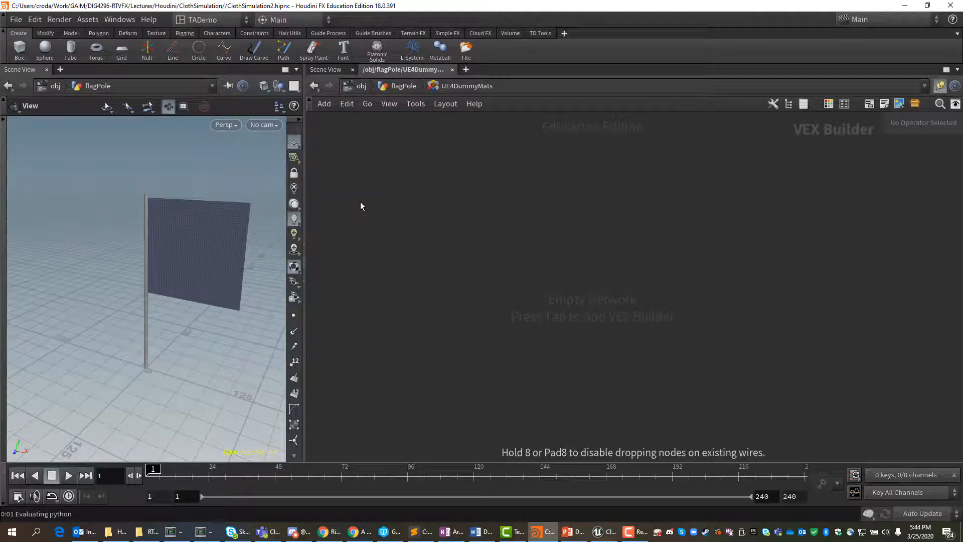
drag(361, 199, 374, 163)
Step: Rename the Principled Shader to PoleMat and set its base color to pure green (0, 1, 0)
double_click(366, 148)
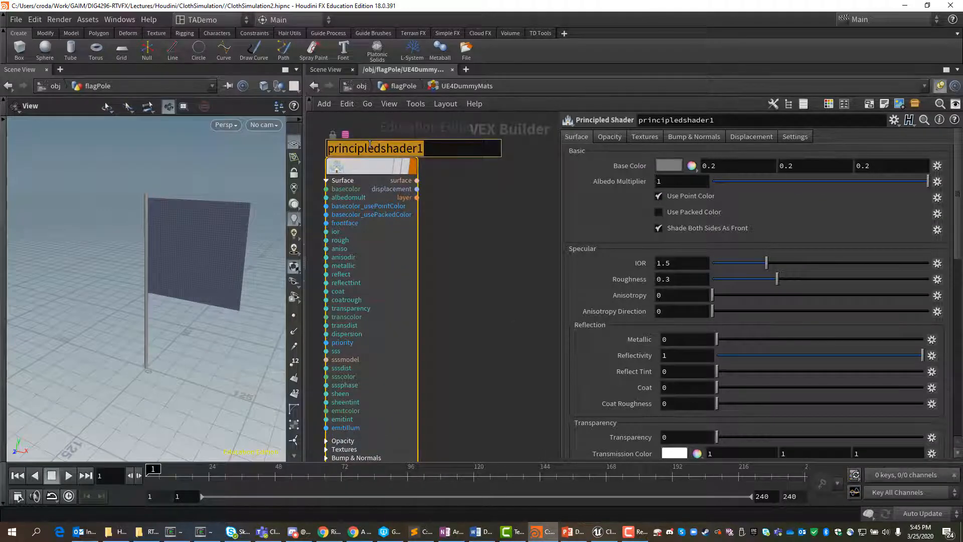
text(Pole)
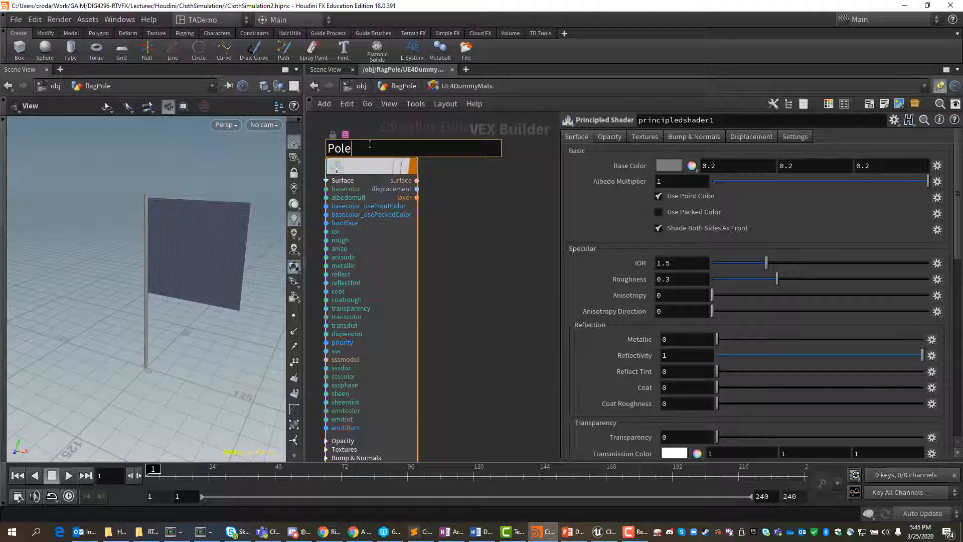
text(Mat)
key(Return)
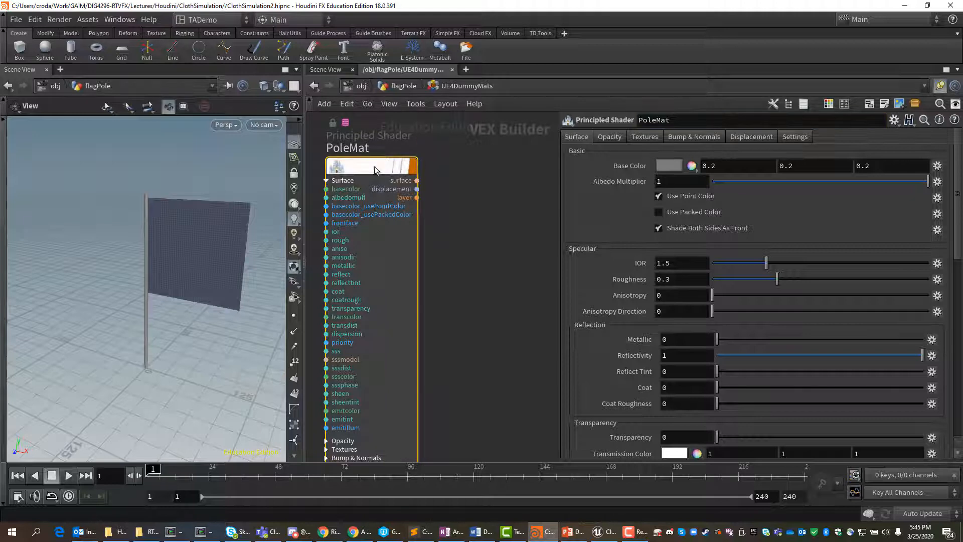
click(669, 166)
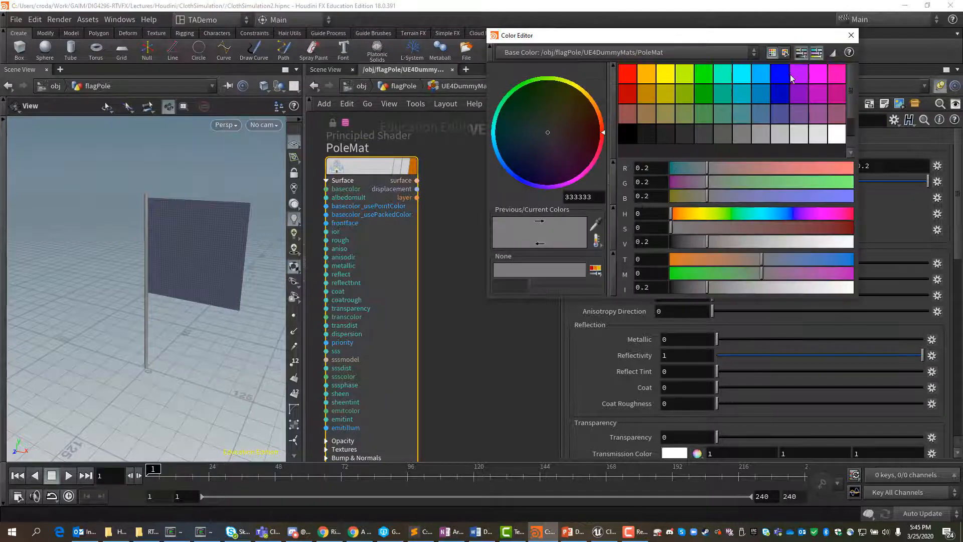
click(708, 75)
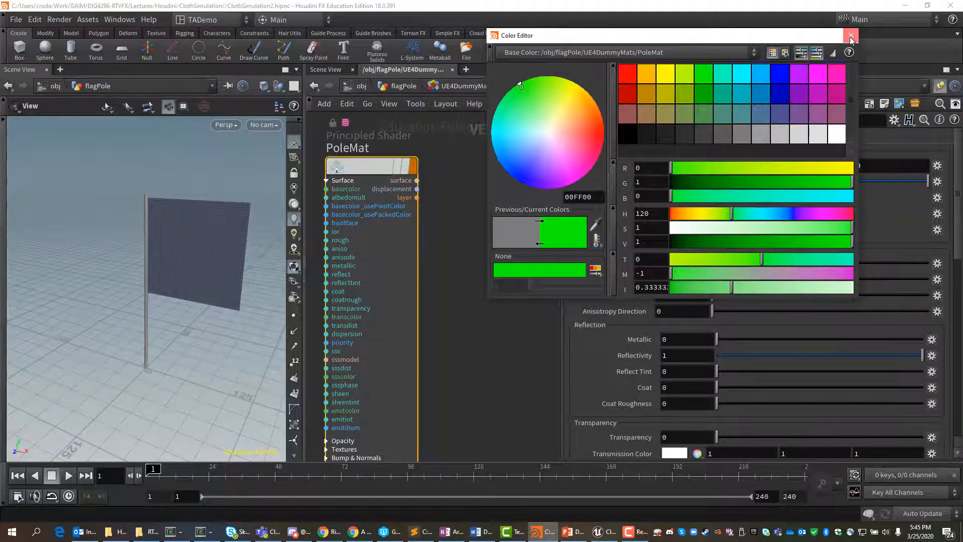
click(852, 35)
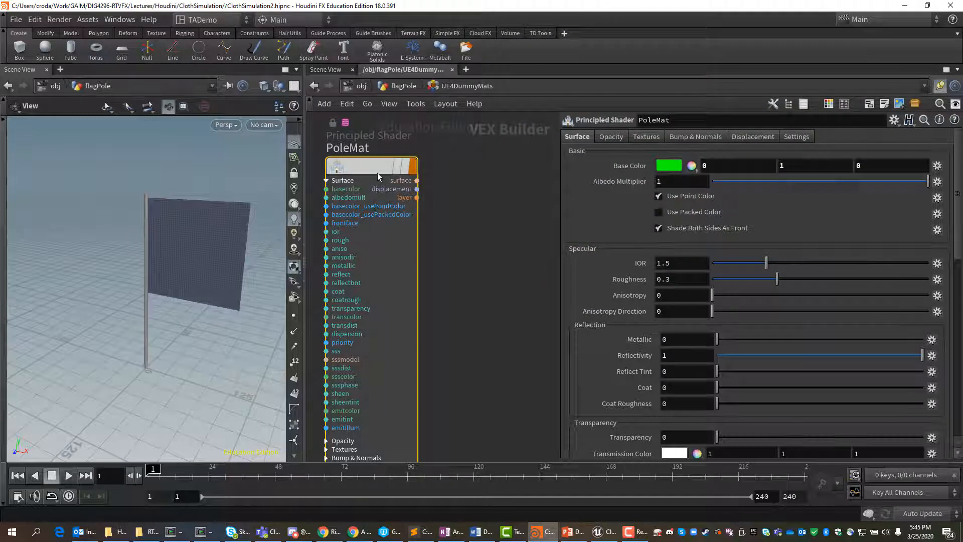
Step: Duplicate the PoleMat shader beside the original and rename the copy to FlagMat
mouse_move(377, 172)
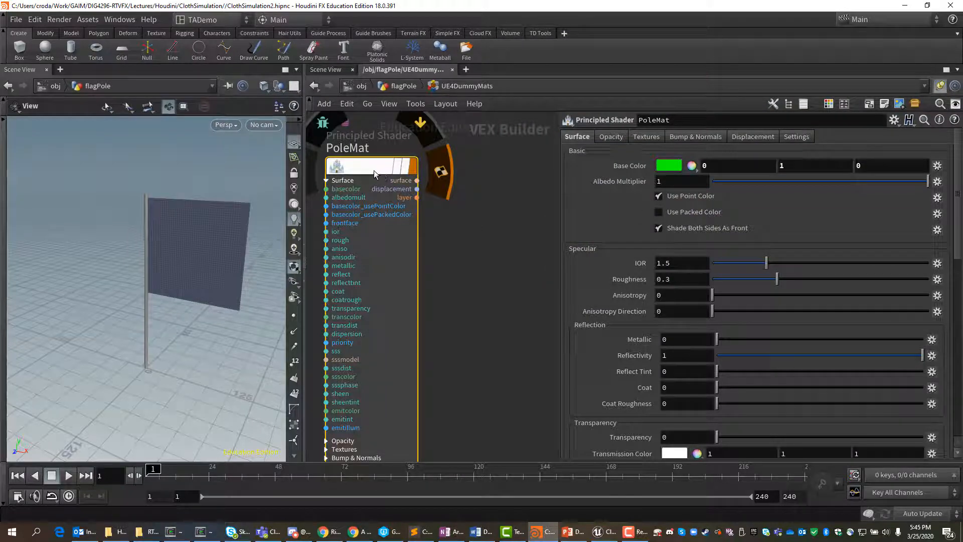
alt+drag(366, 165, 480, 165)
double_click(478, 149)
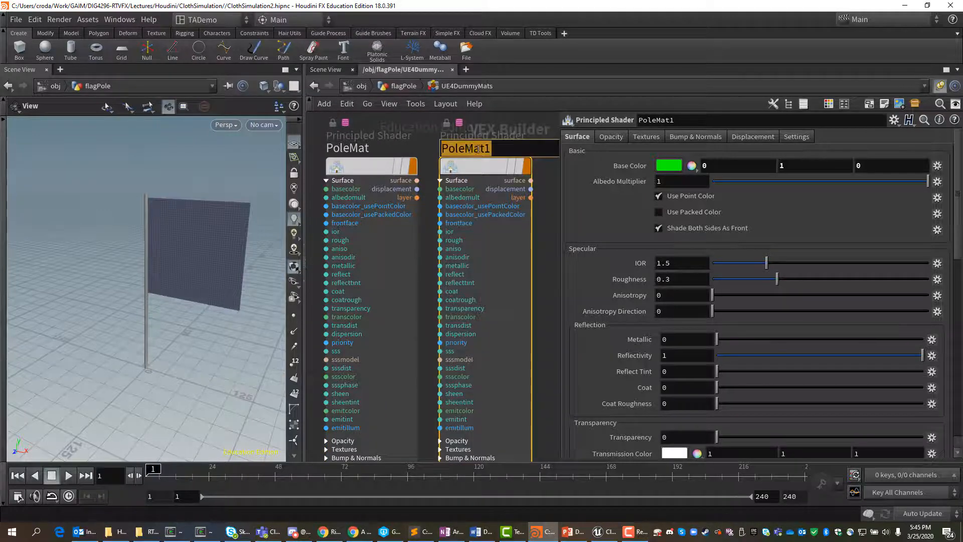
text(Flag)
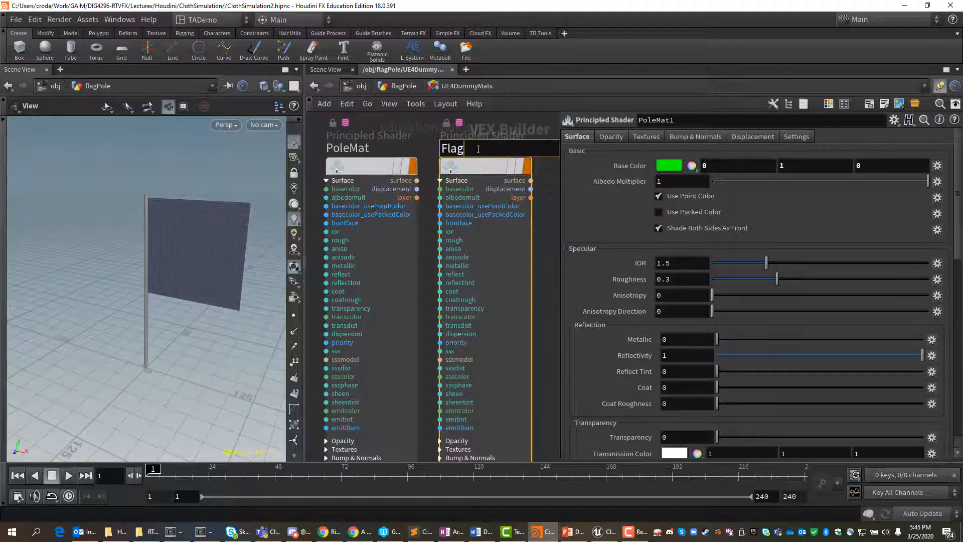
text(Mat)
key(Return)
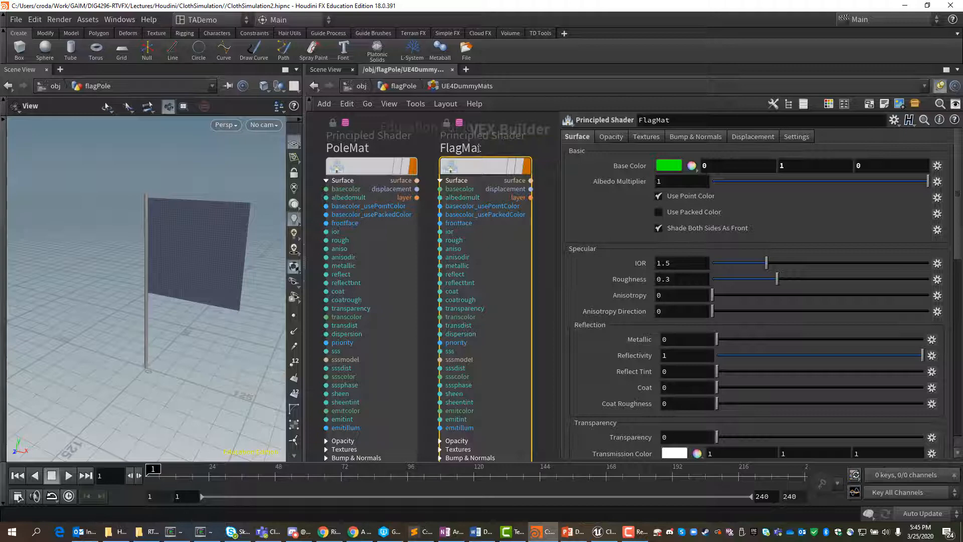
Step: Set FlagMat's base color to pure red (1, 0, 0)
click(672, 168)
click(628, 74)
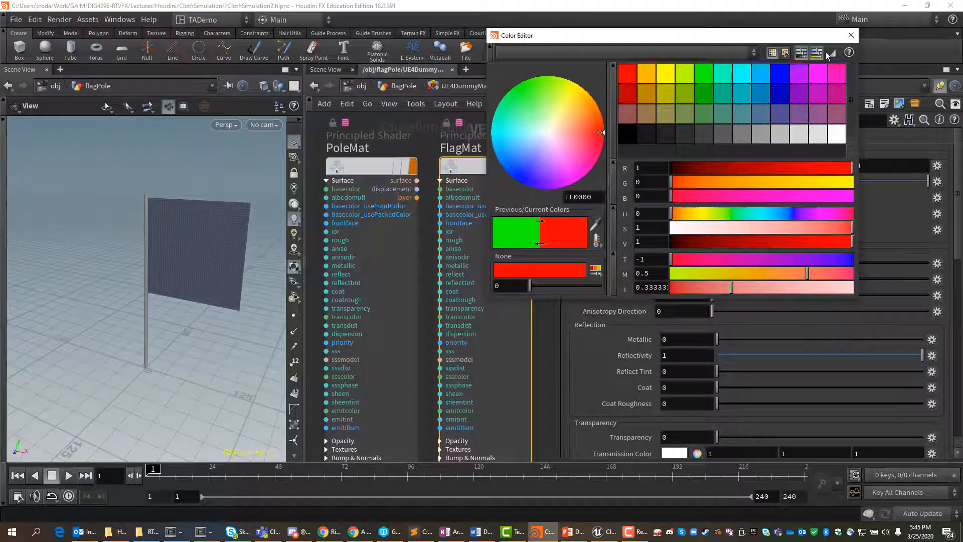
click(851, 35)
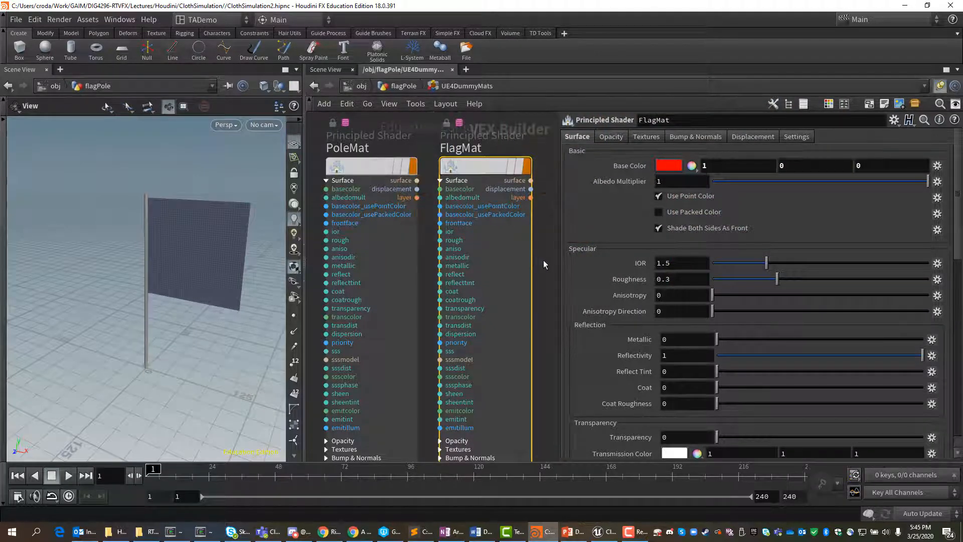
Step: Return to the flagPole network and add a Material node connected below merge1
key(u)
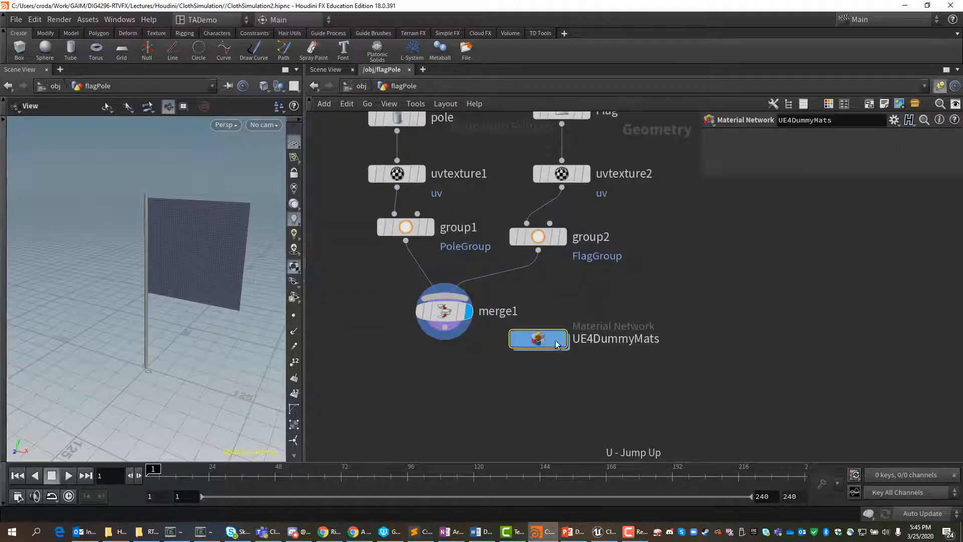
drag(557, 345, 557, 337)
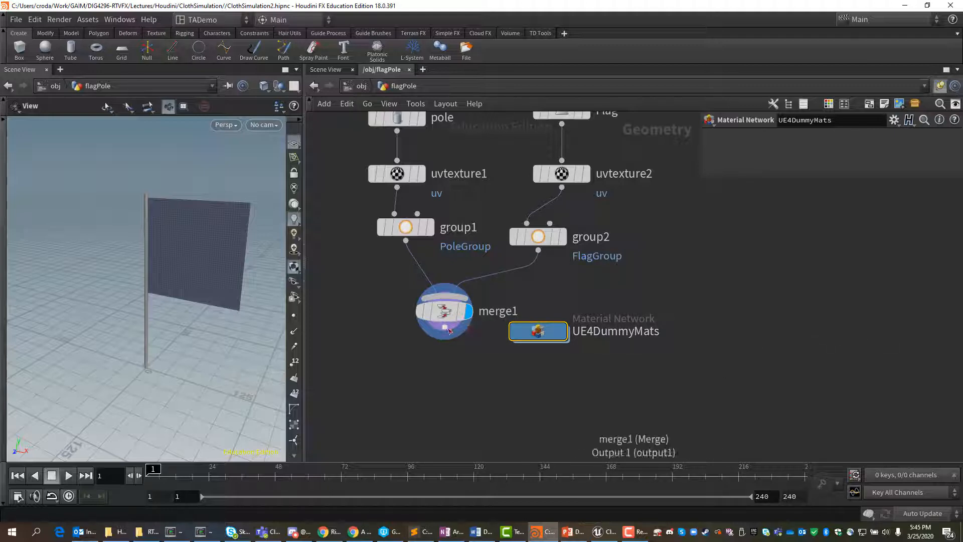
drag(445, 328, 453, 366)
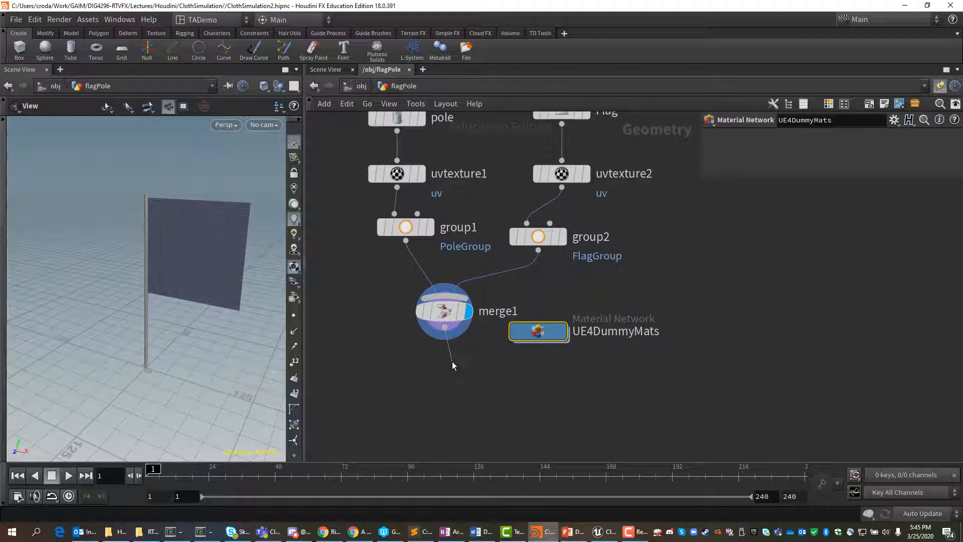
key(Tab)
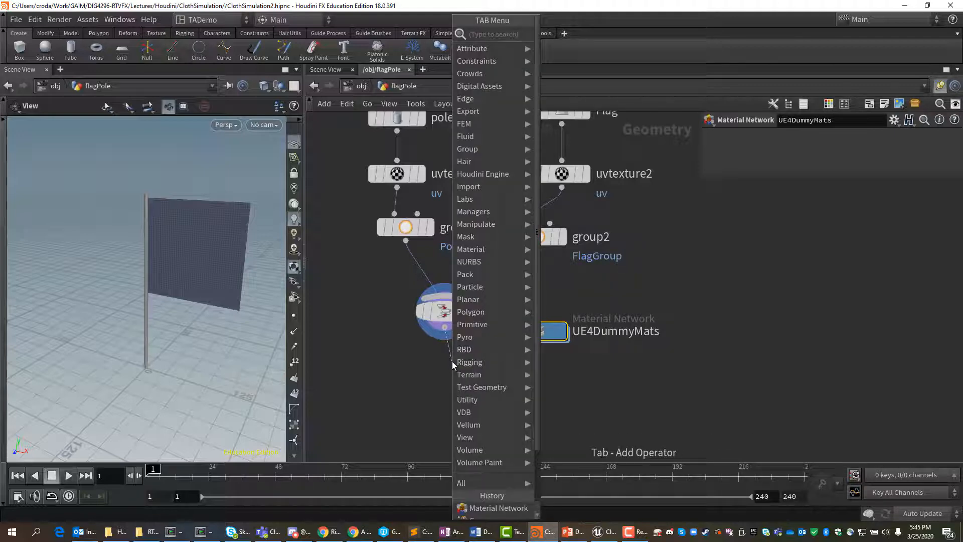
text(mat)
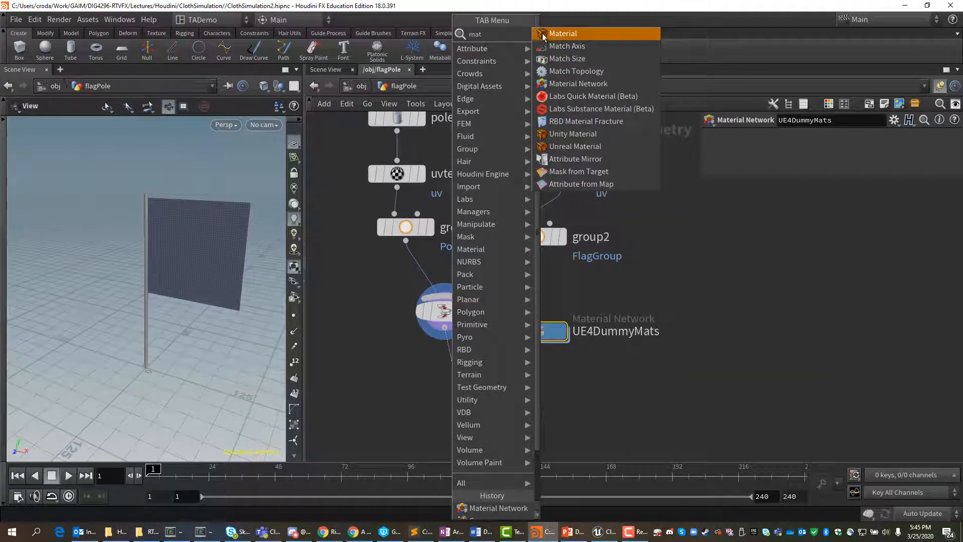
click(544, 37)
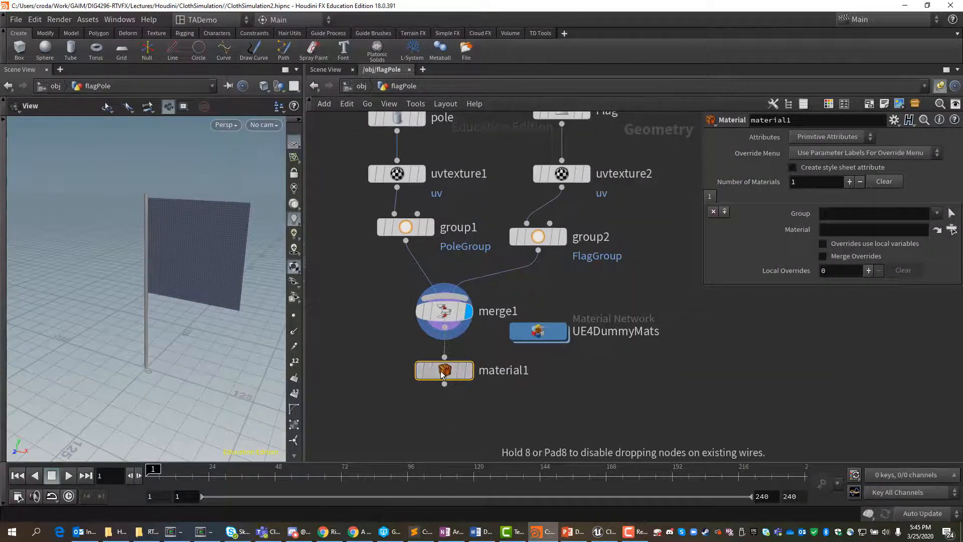
click(442, 375)
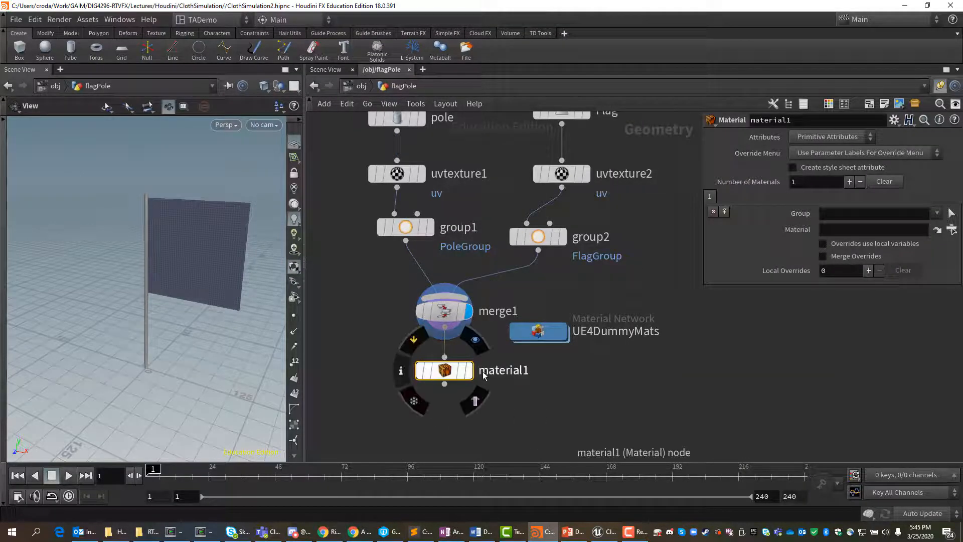
Step: Set the Material node to 2 materials and assign PoleMat to PoleGroup in the first entry, using a relative path
click(851, 183)
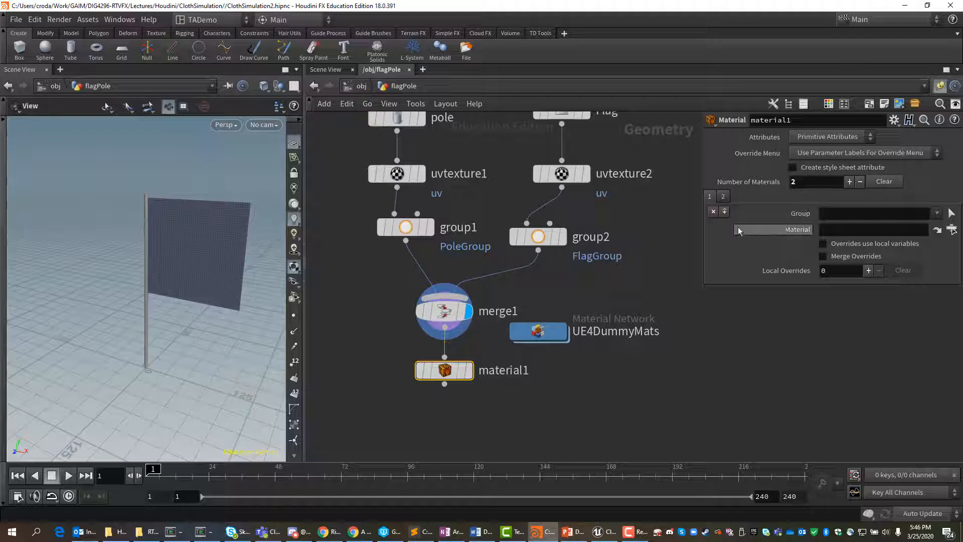
click(938, 215)
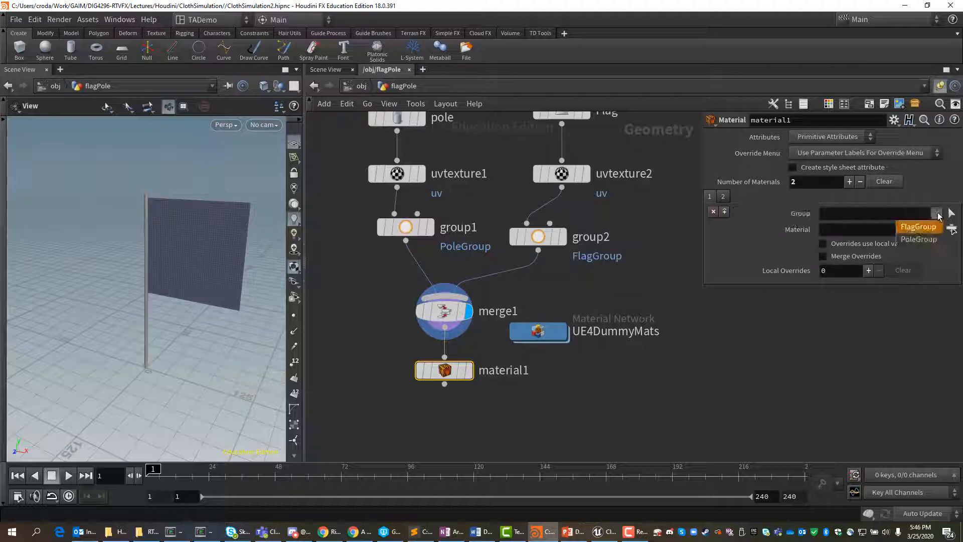
click(920, 239)
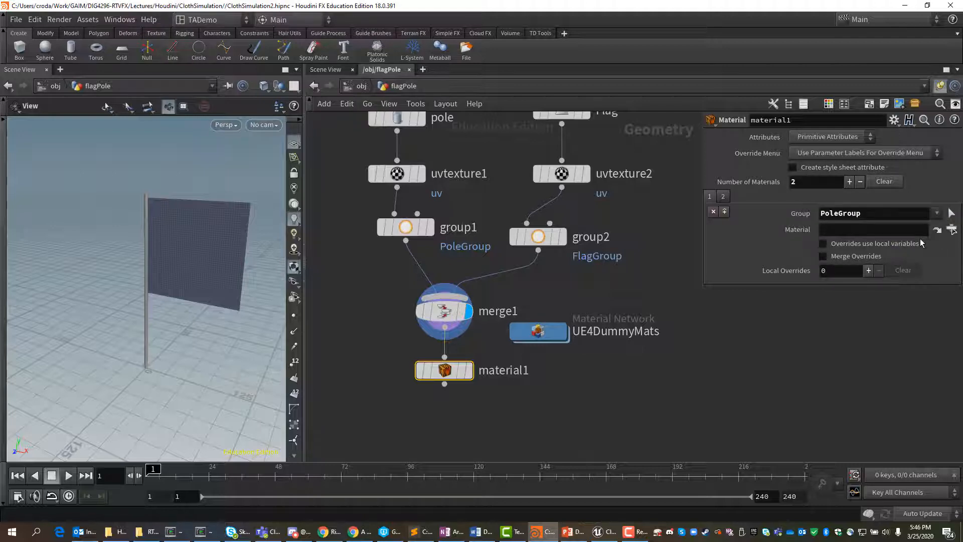
click(952, 230)
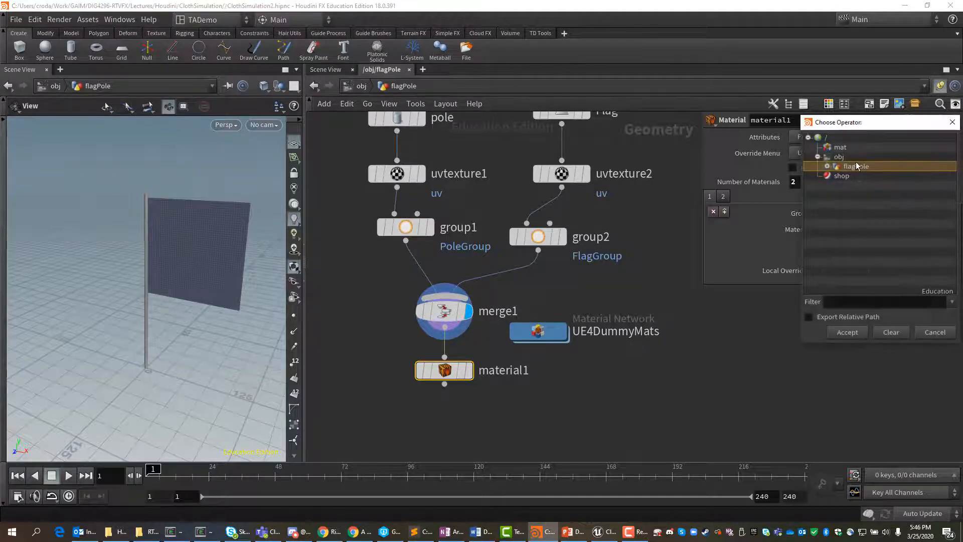
click(828, 166)
click(837, 175)
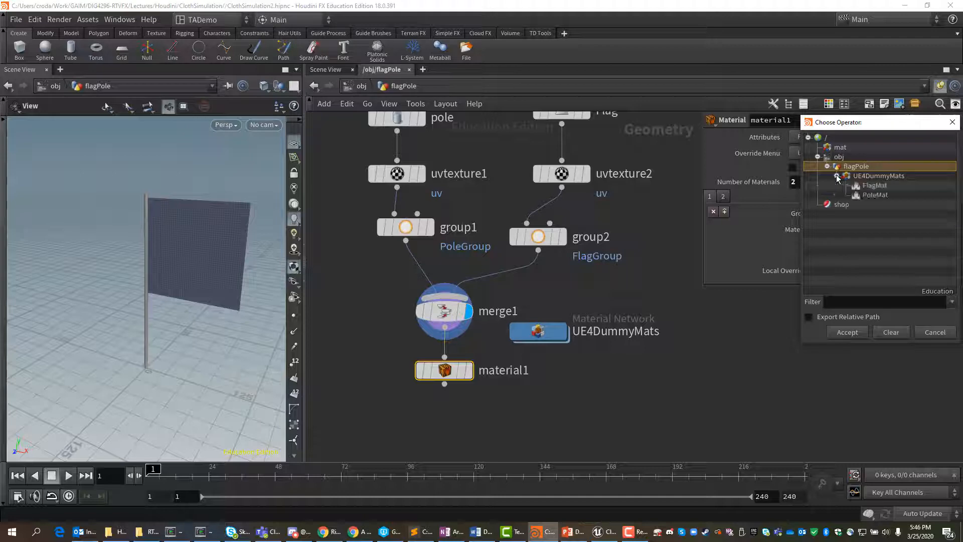
click(882, 196)
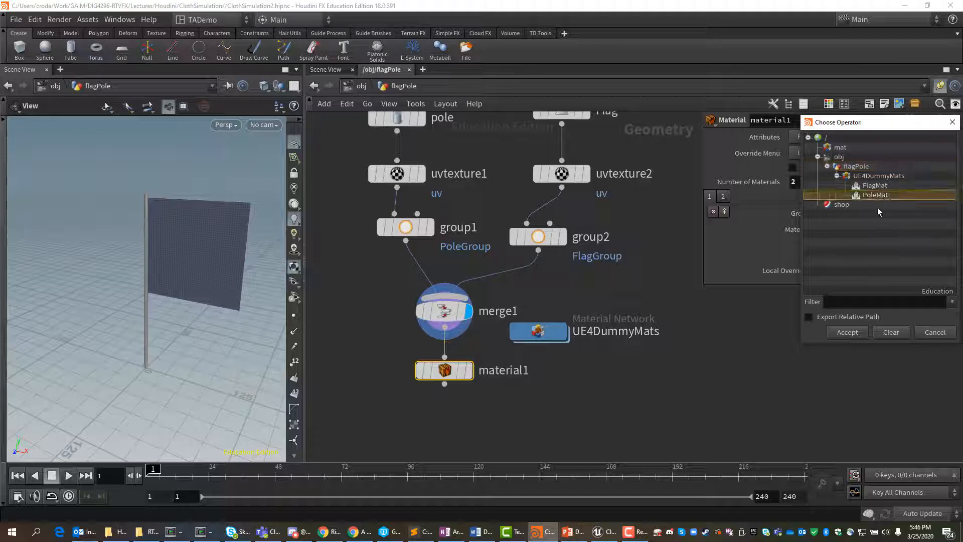
click(820, 317)
click(851, 332)
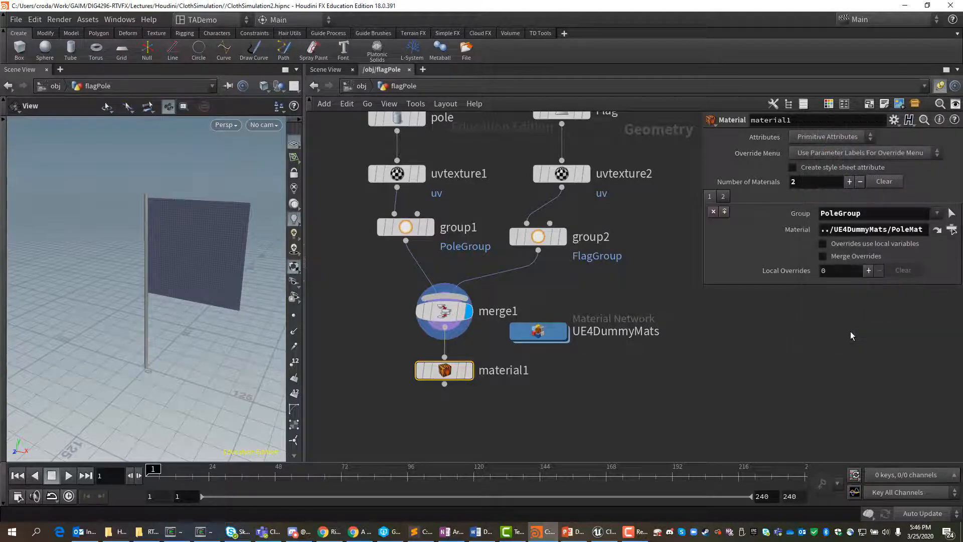
Step: Assign FlagMat to FlagGroup in the second material entry using a relative path, and display the Material node's result
click(724, 196)
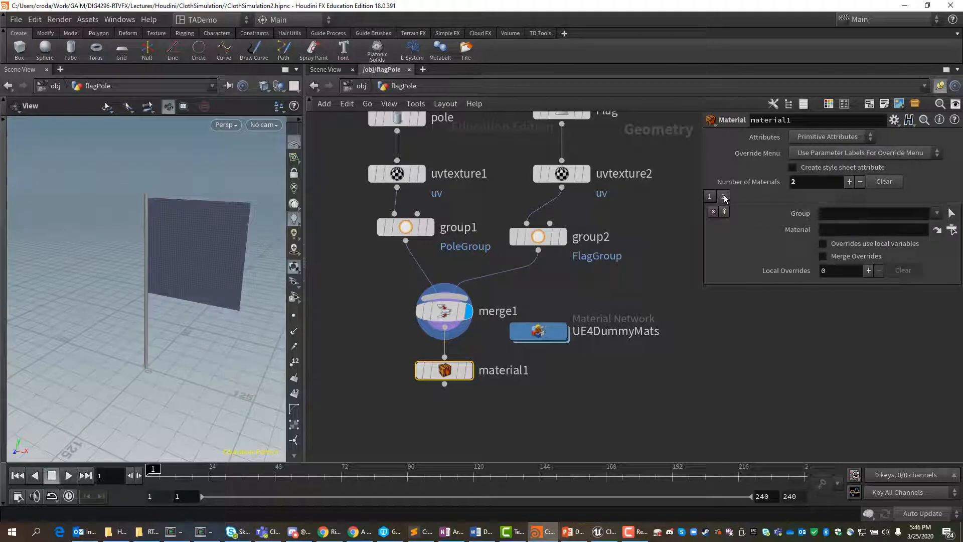
click(937, 214)
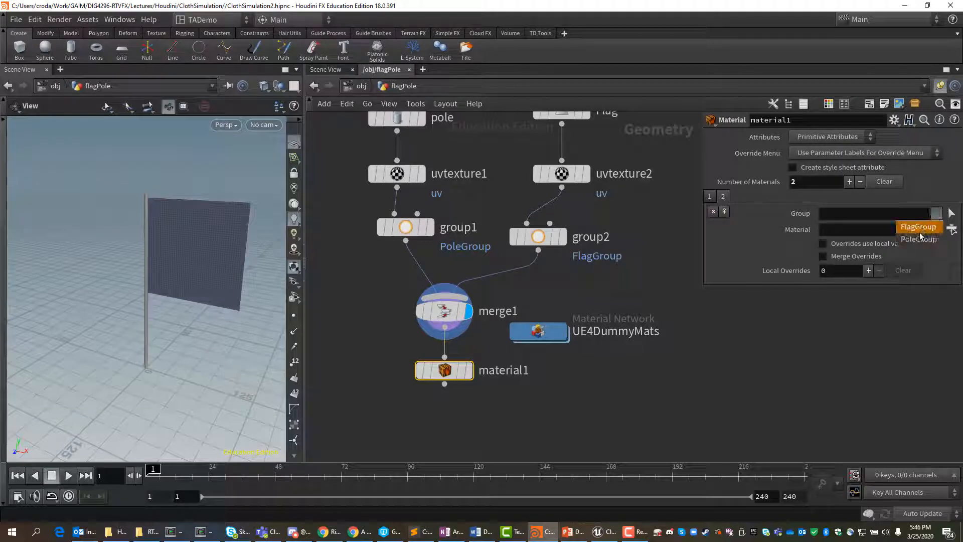
click(917, 228)
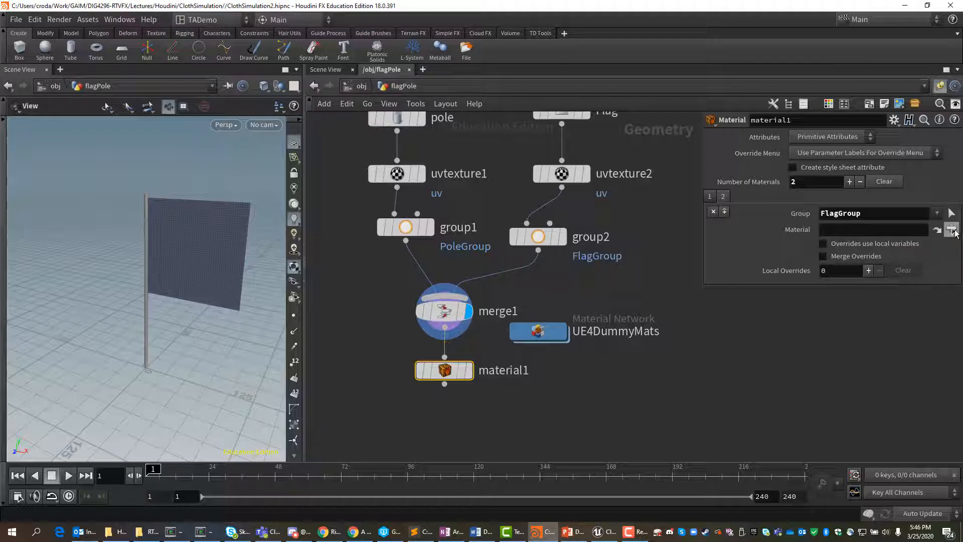
click(952, 231)
click(874, 187)
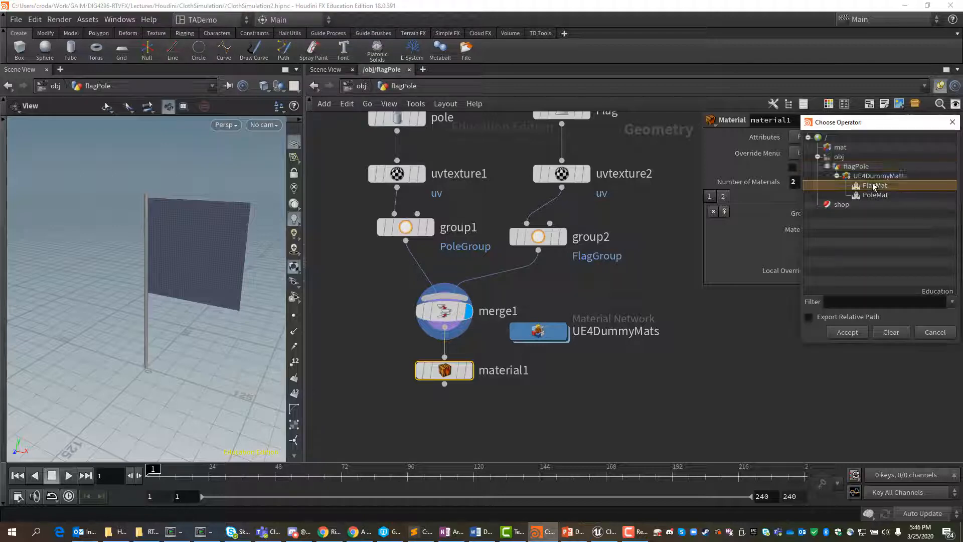
click(809, 317)
click(847, 332)
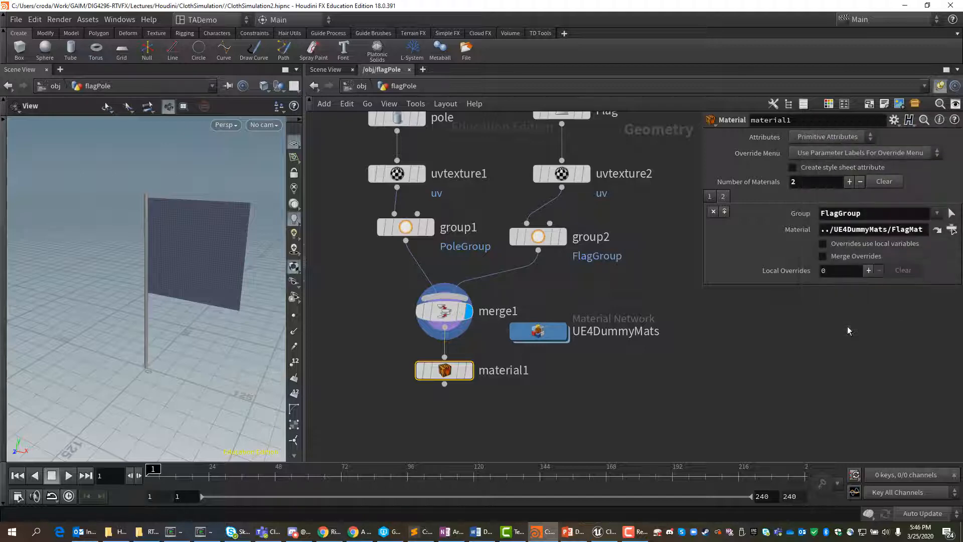
click(469, 371)
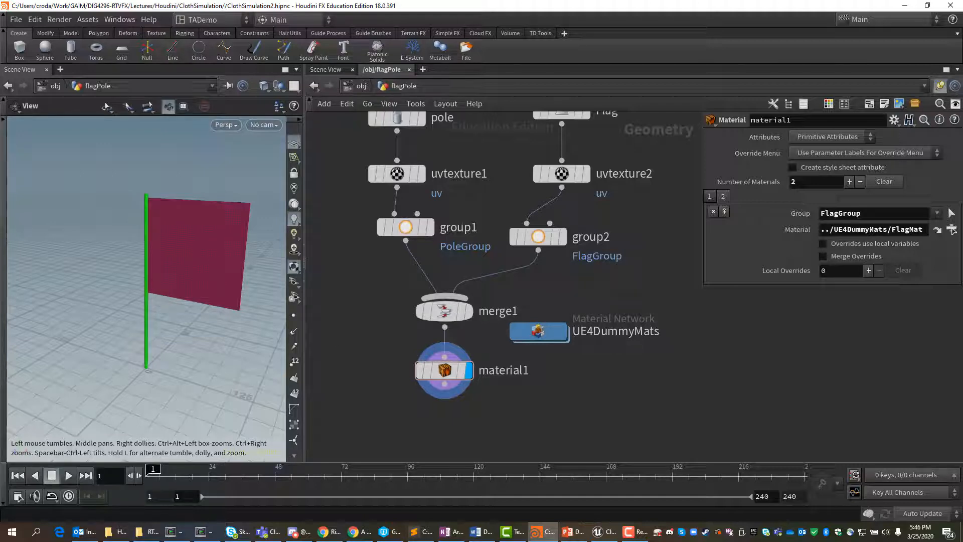
Step: Move material1 closer to merge1, add an Output node connected below it, and set the display flag on the Output node
key(alt+Tab)
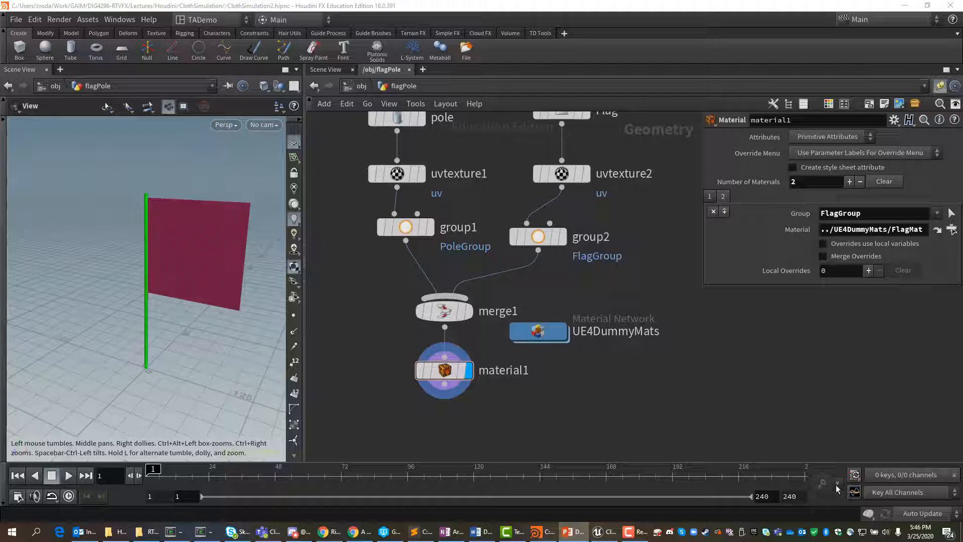
drag(440, 389, 440, 372)
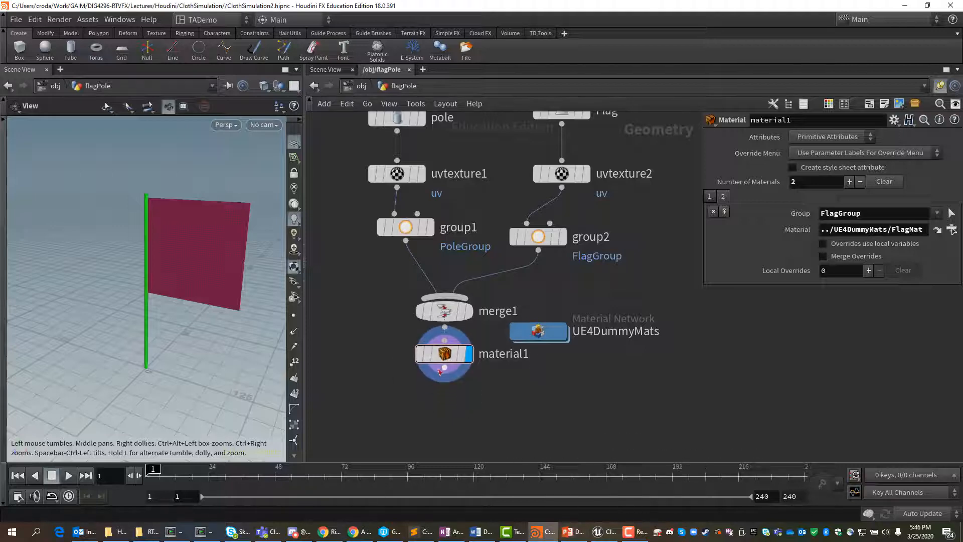
key(Tab)
text(o)
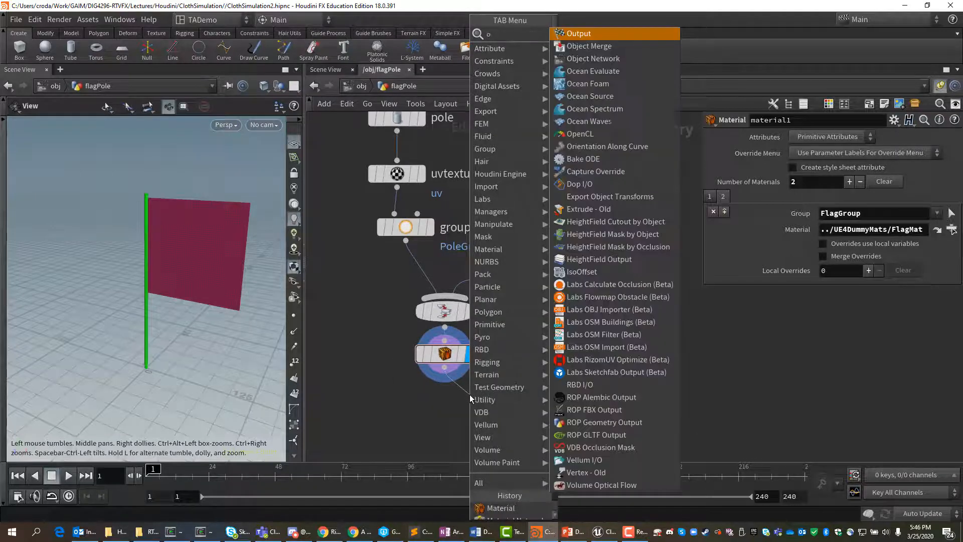
text(ut)
click(587, 35)
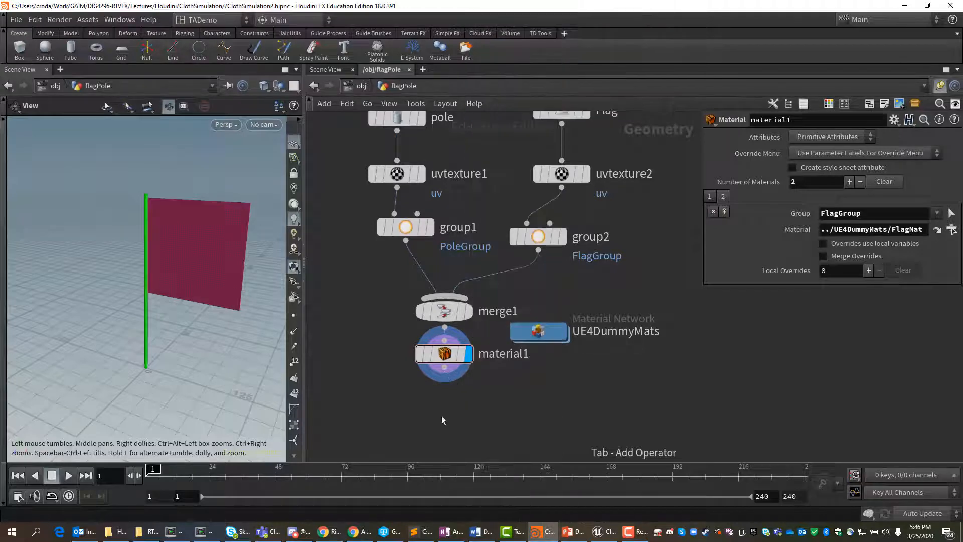
click(443, 420)
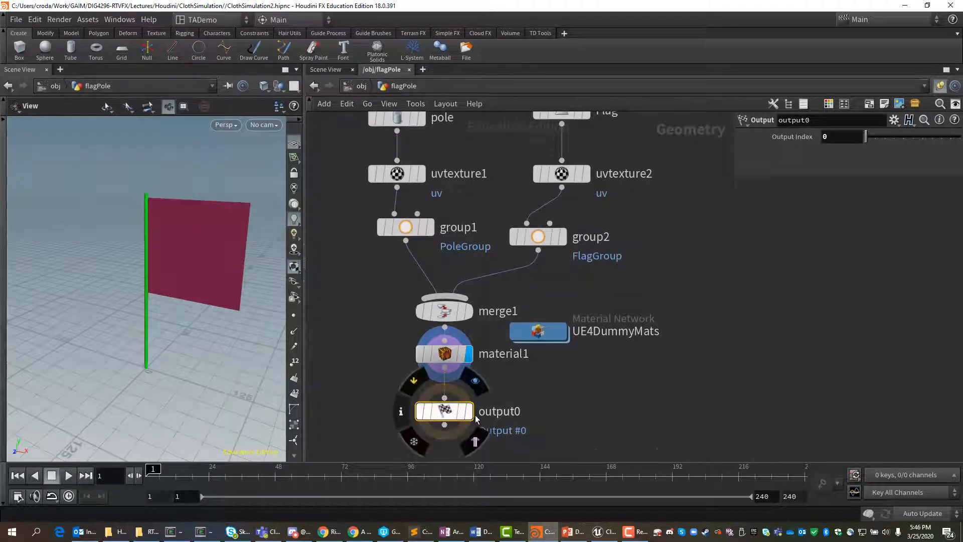
click(472, 416)
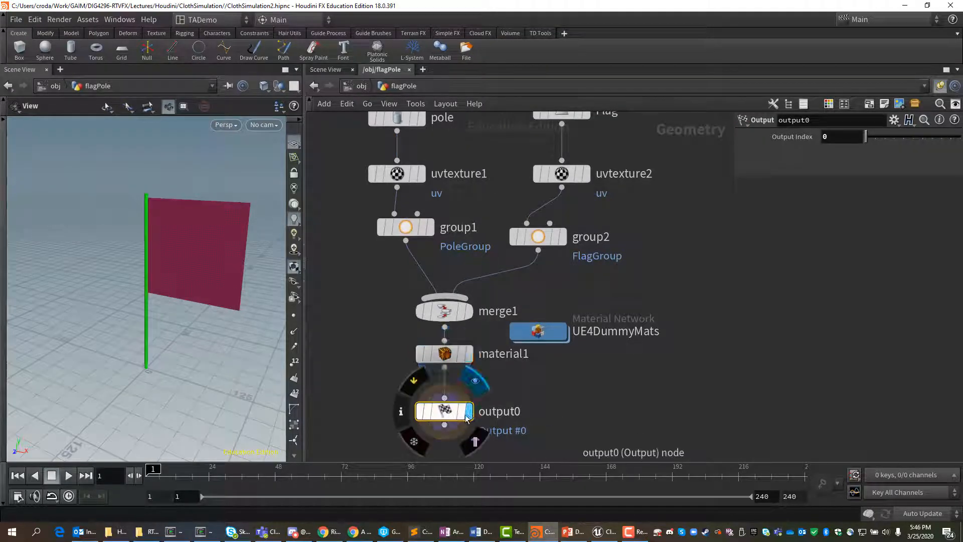
Step: Rename the Output node to FlagPoleOut
double_click(510, 414)
text(F)
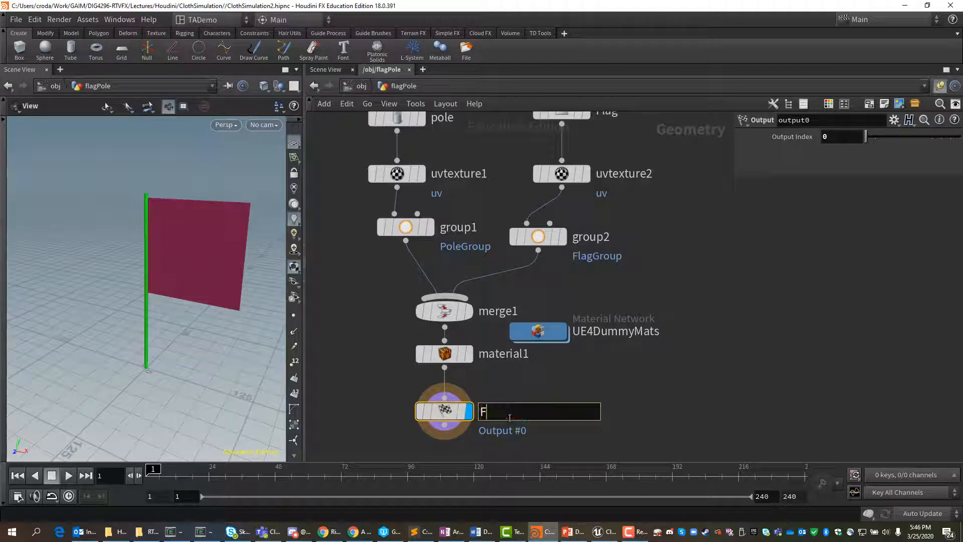
text(lagPo)
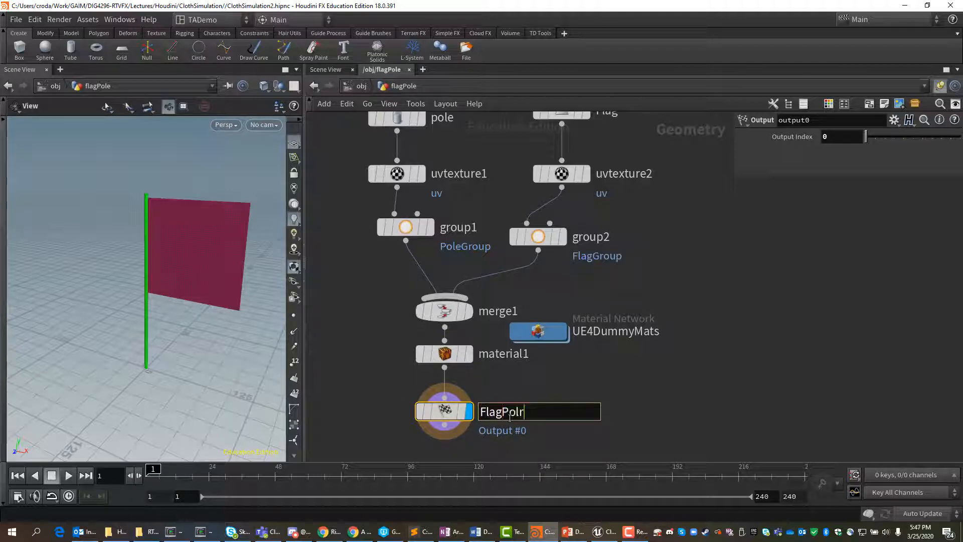
text(lr)
key(BackSpace)
key(BackSpace)
text(leOut)
key(Return)
Step: Color the FlagPoleOut node green using the network's color palette, and hide the palette
mouse_move(446, 413)
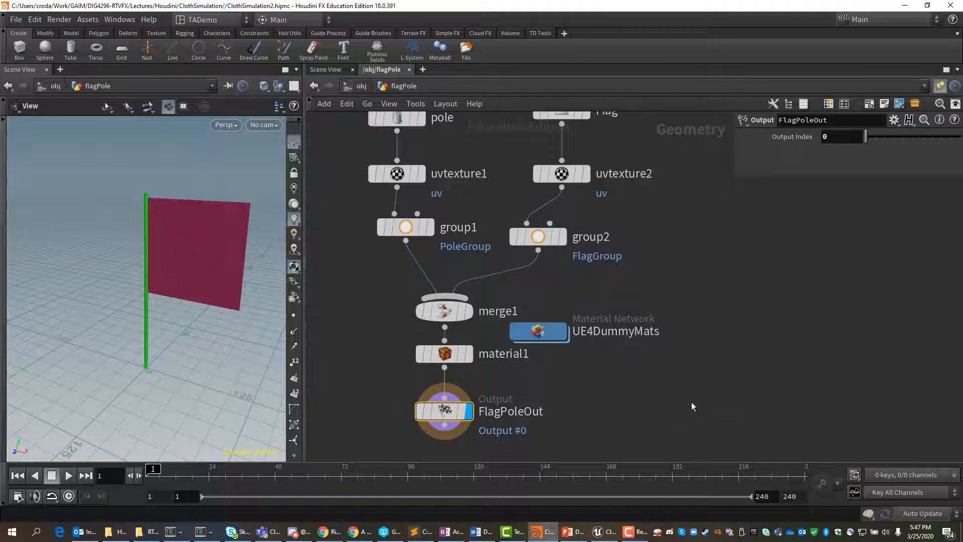
key(c)
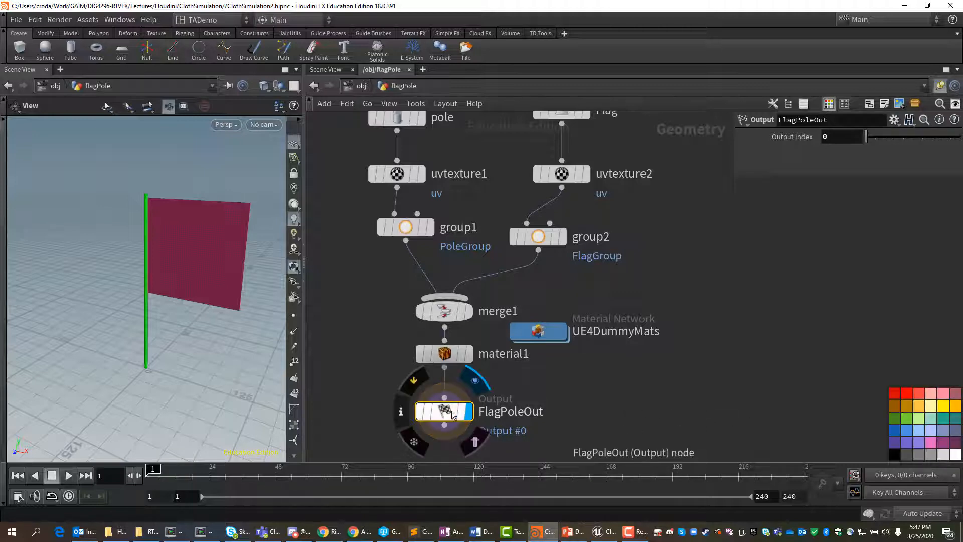
click(911, 417)
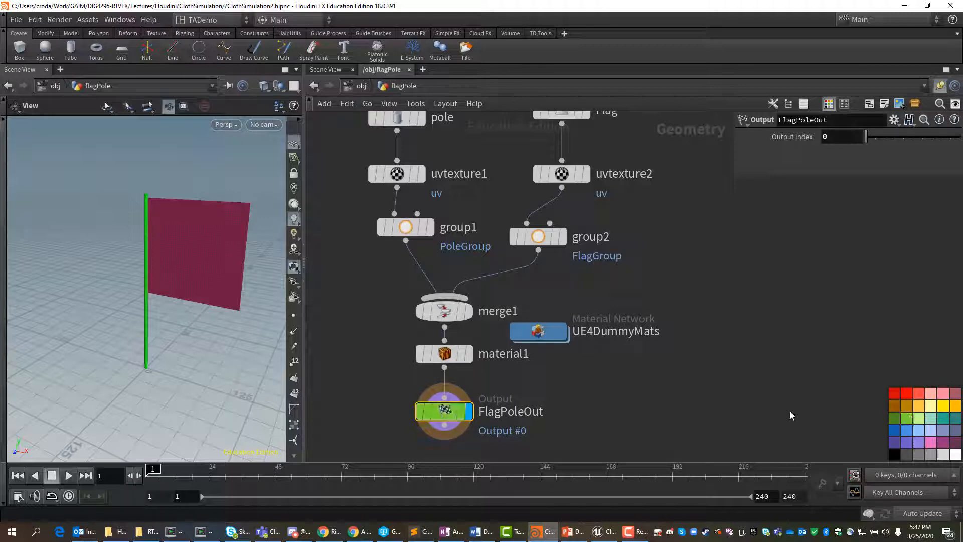
key(c)
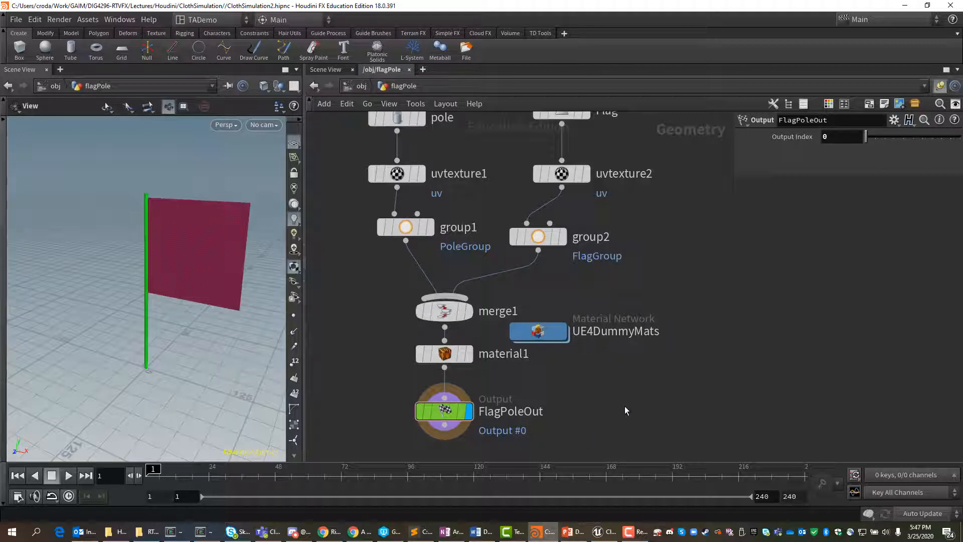
Step: Return to the object level, save the scene, and reposition the flagPole node in the network
key(u)
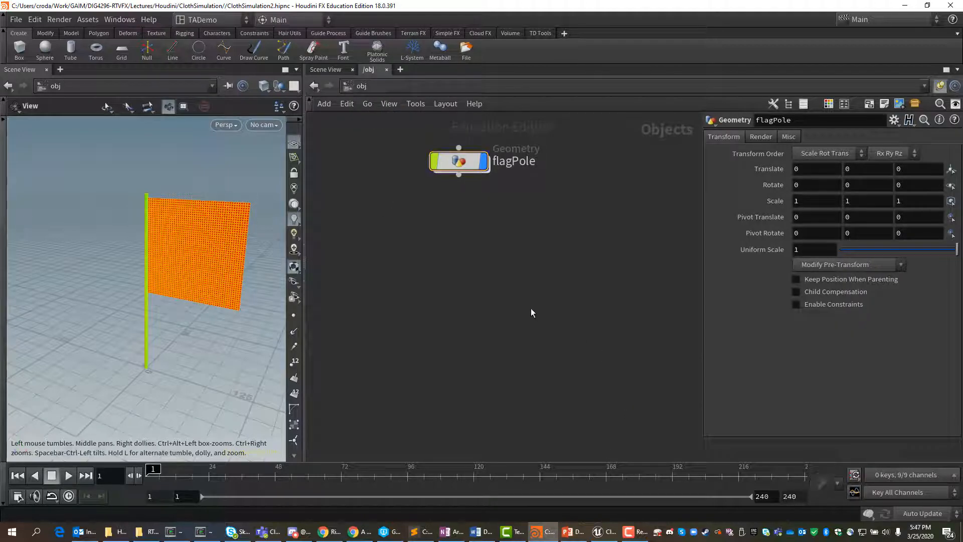
click(16, 20)
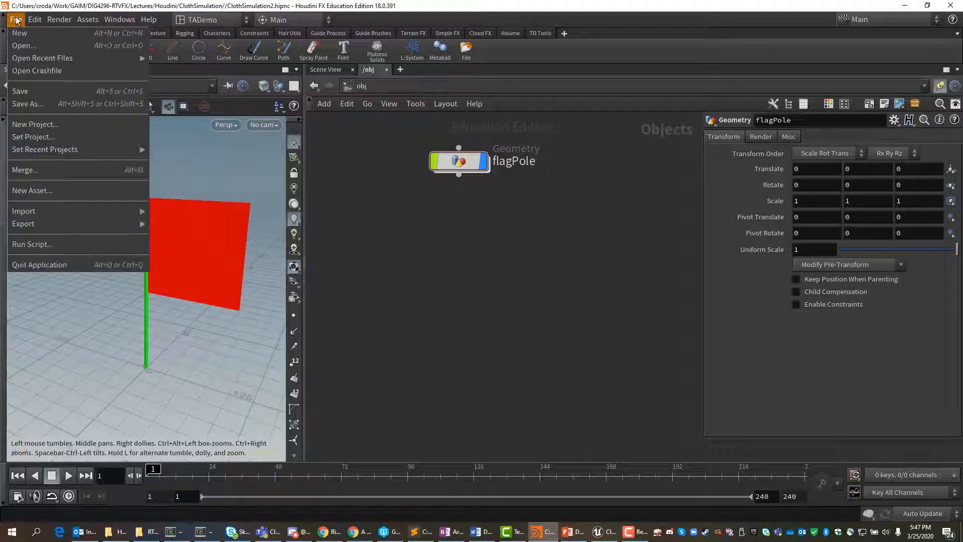
click(30, 93)
drag(468, 162, 441, 191)
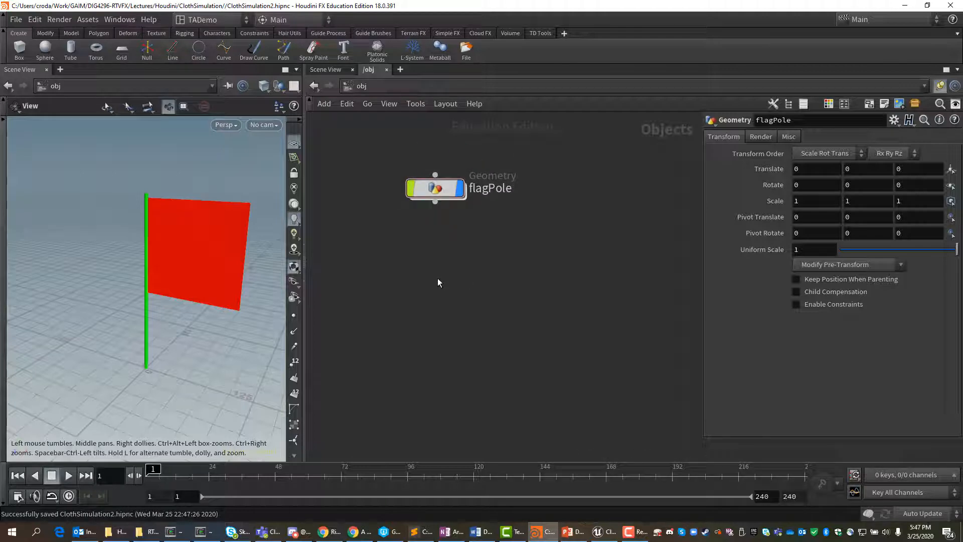
Step: Add a ROP Network node below the flagPole geometry node and rename it FlagPoletoFBX
key(Tab)
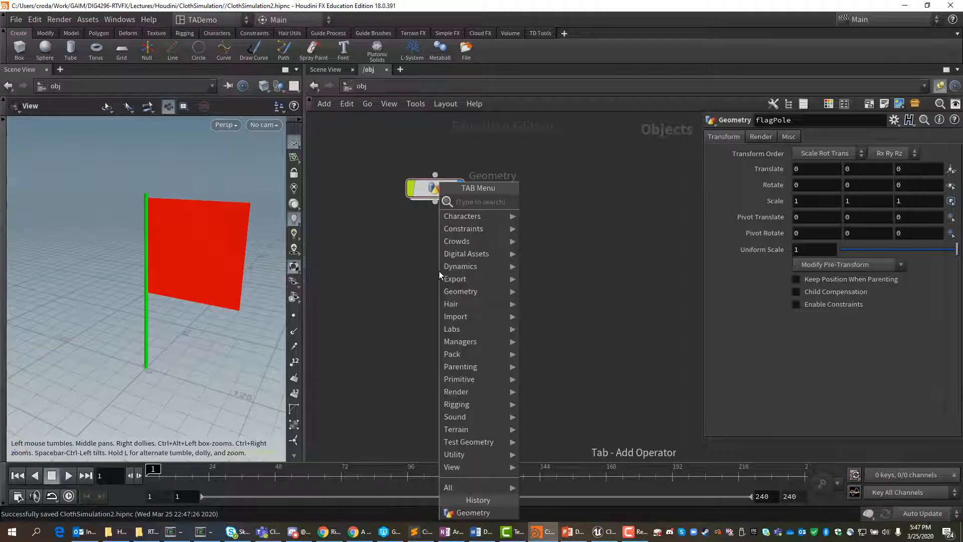
text(rop)
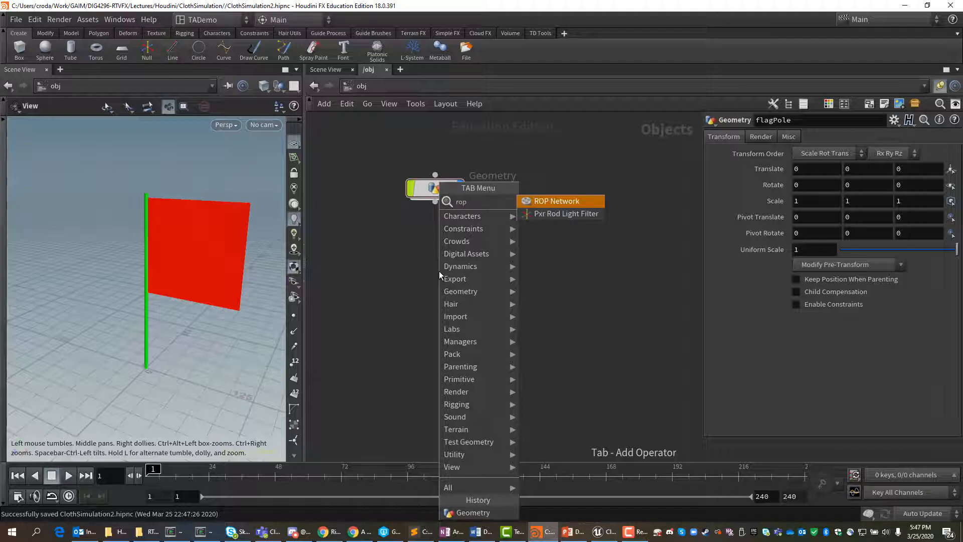
click(536, 201)
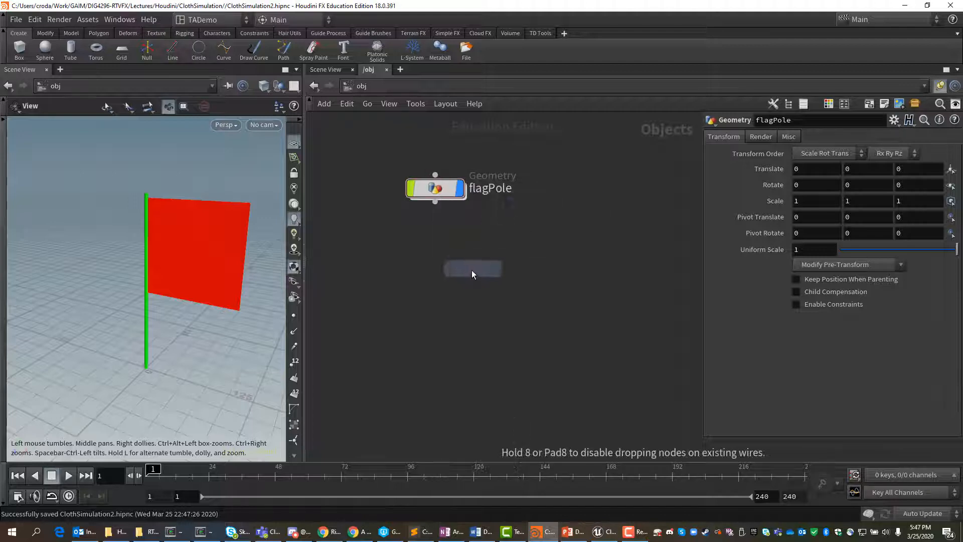
click(445, 278)
double_click(489, 277)
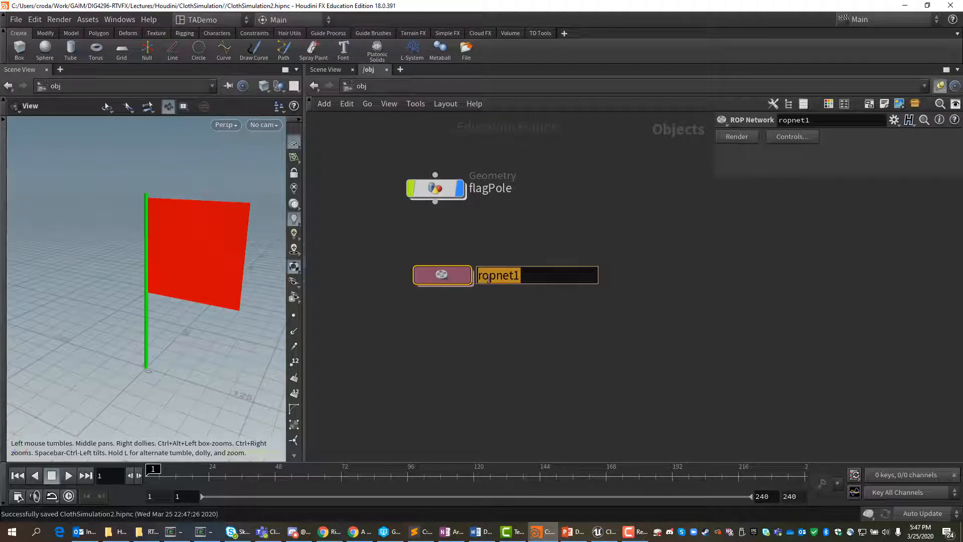
text(FlagP)
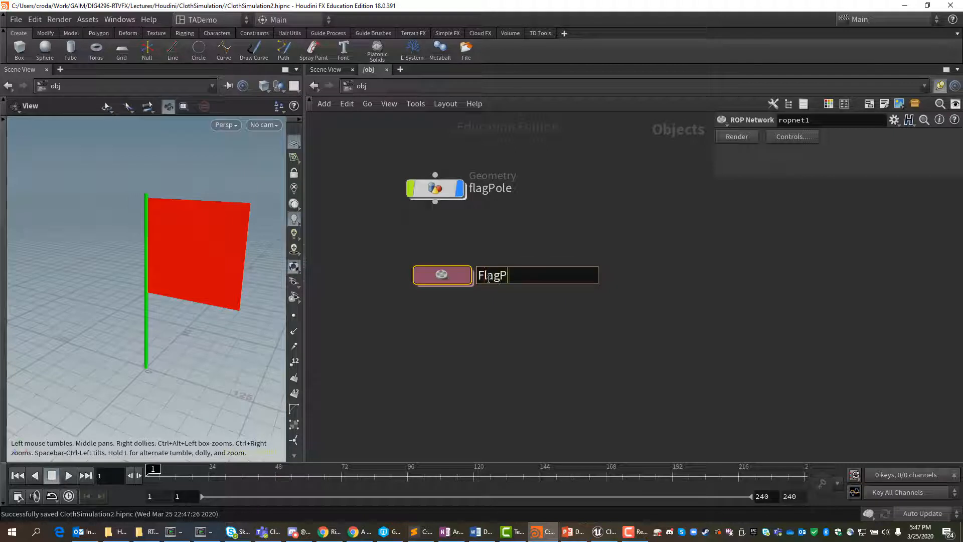
text(oletoFBX)
key(Return)
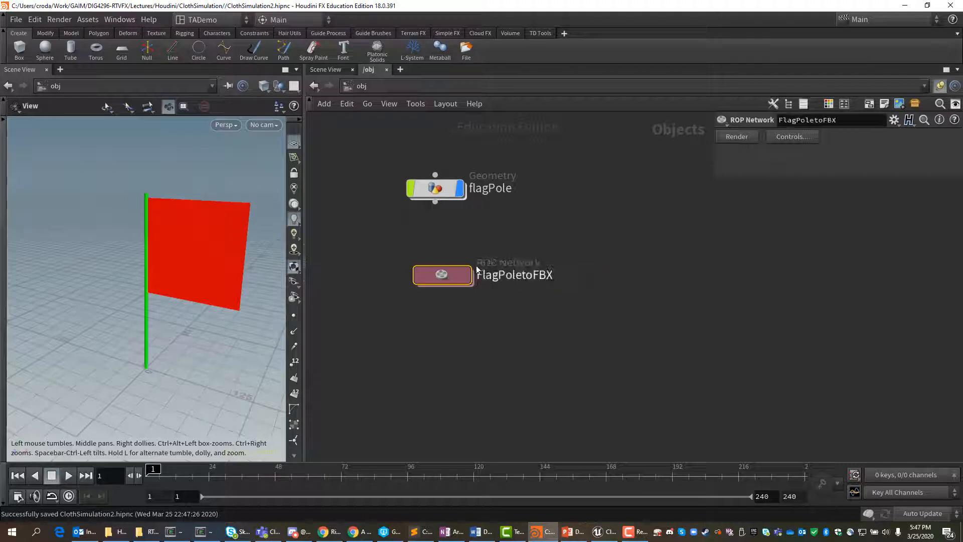
Step: Inside the FlagPoletoFBX network, add a Filmbox FBX node and rename it FlagpoleFBX
double_click(464, 281)
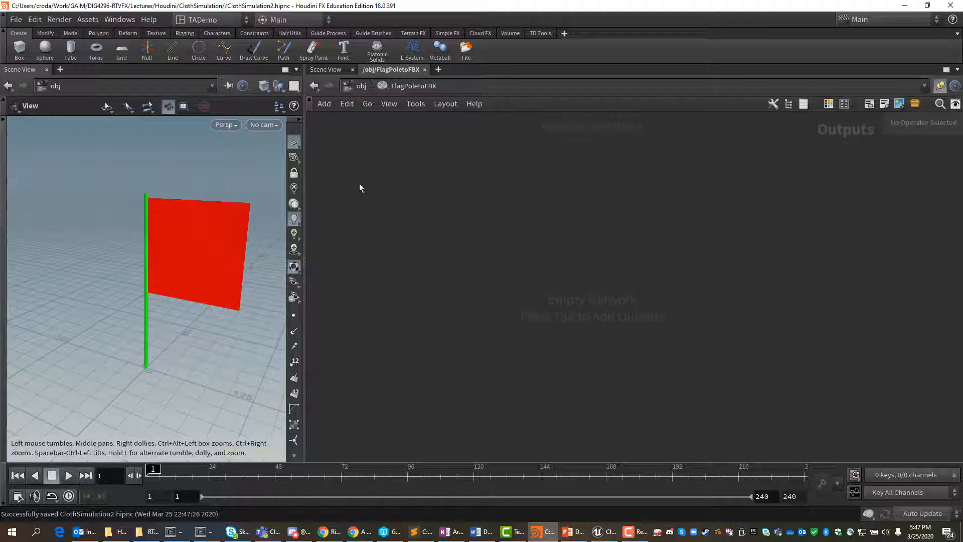
key(Tab)
text(fbx)
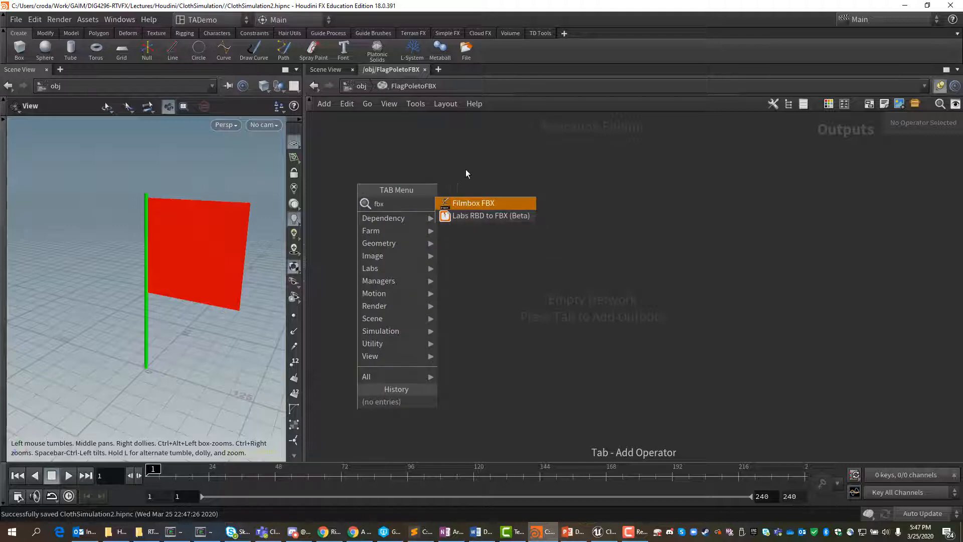
click(472, 202)
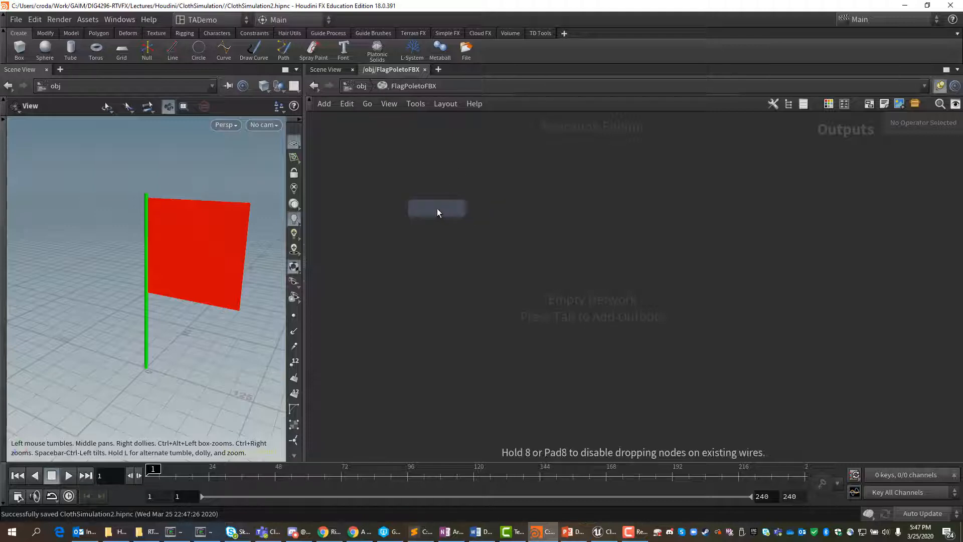
click(438, 209)
double_click(496, 213)
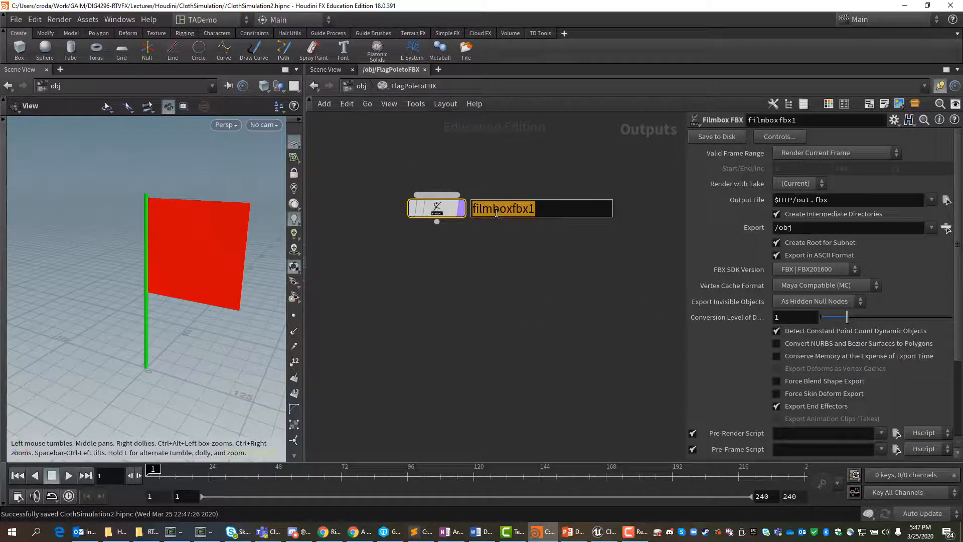
text(F)
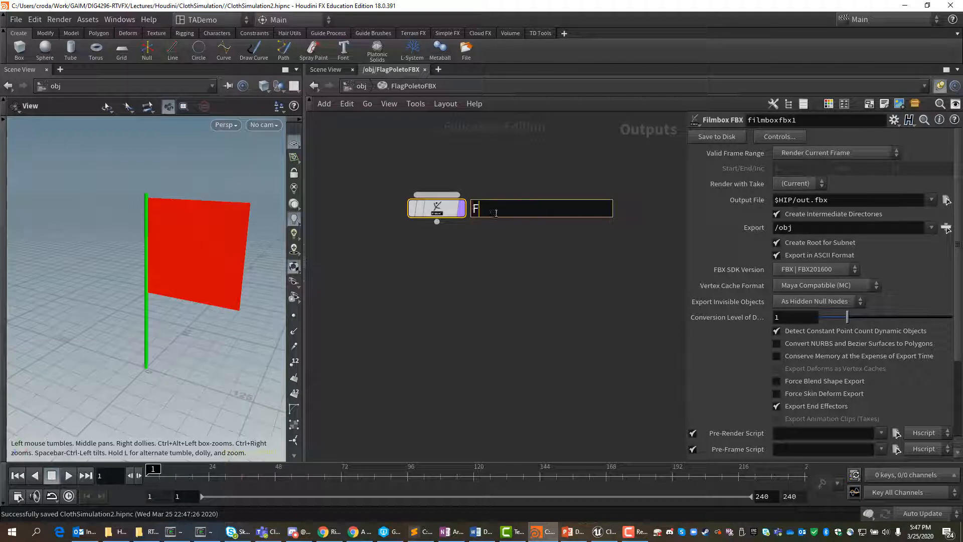
text(lagpoleFBX)
key(Return)
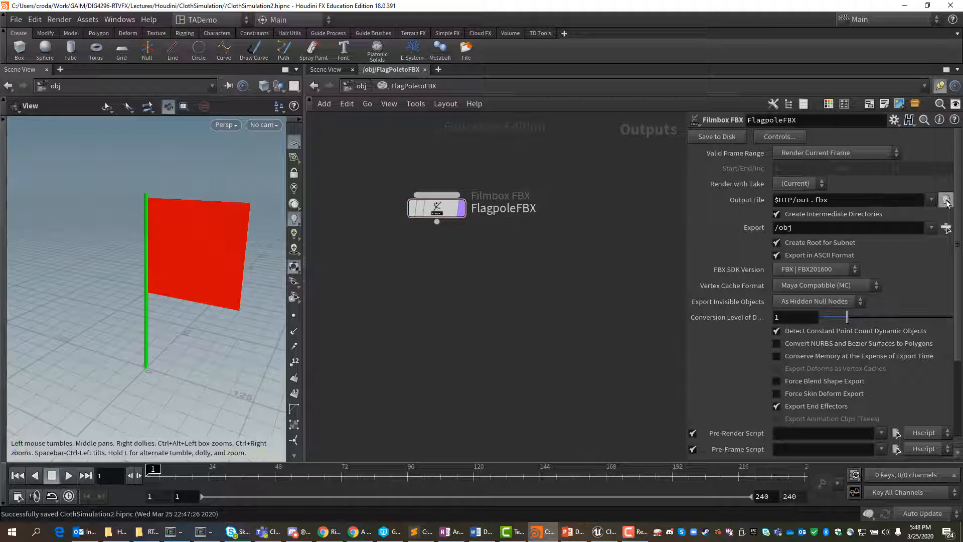
Step: Set the FBX node's output file to $HIP/export/FlagPoleDemo2.fbx
click(947, 201)
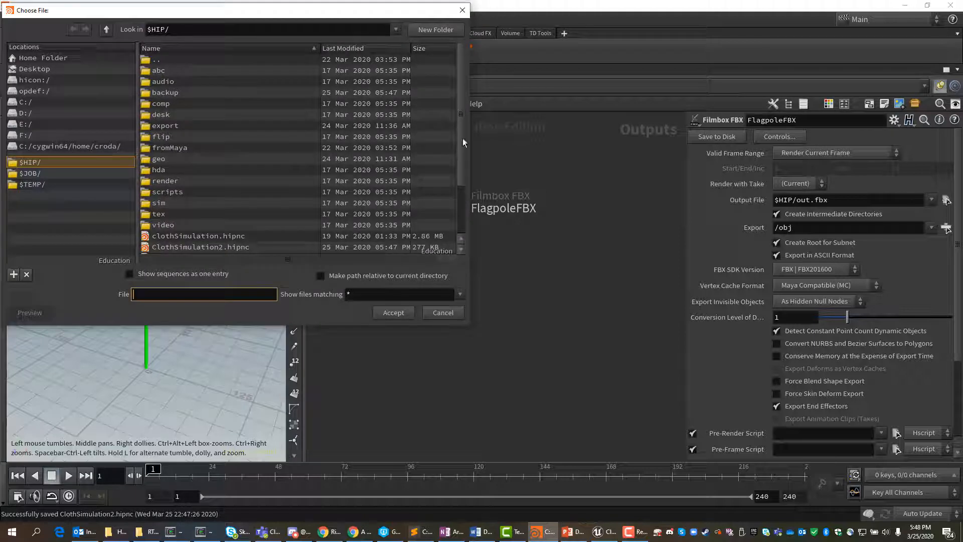
double_click(171, 125)
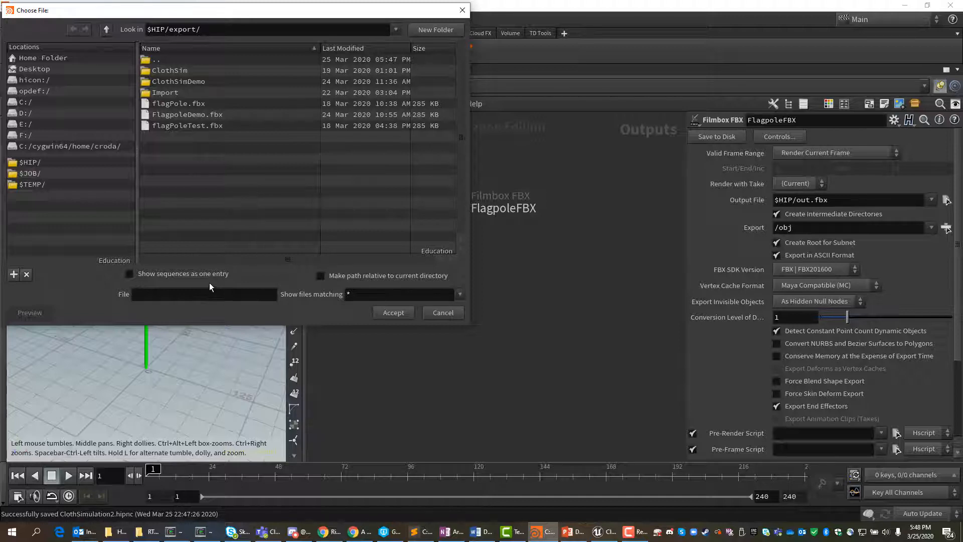
click(160, 291)
text(FlagPo)
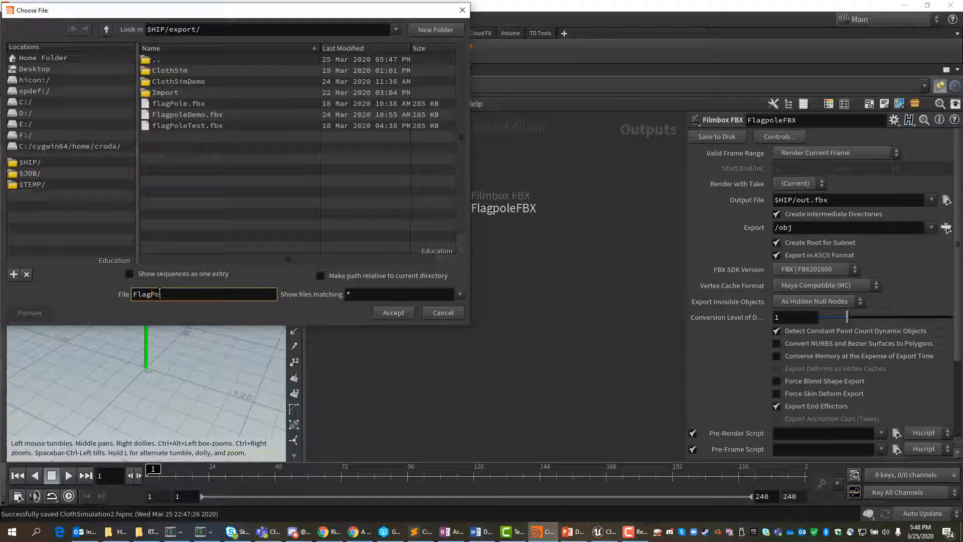
text(leDemo2)
key(Return)
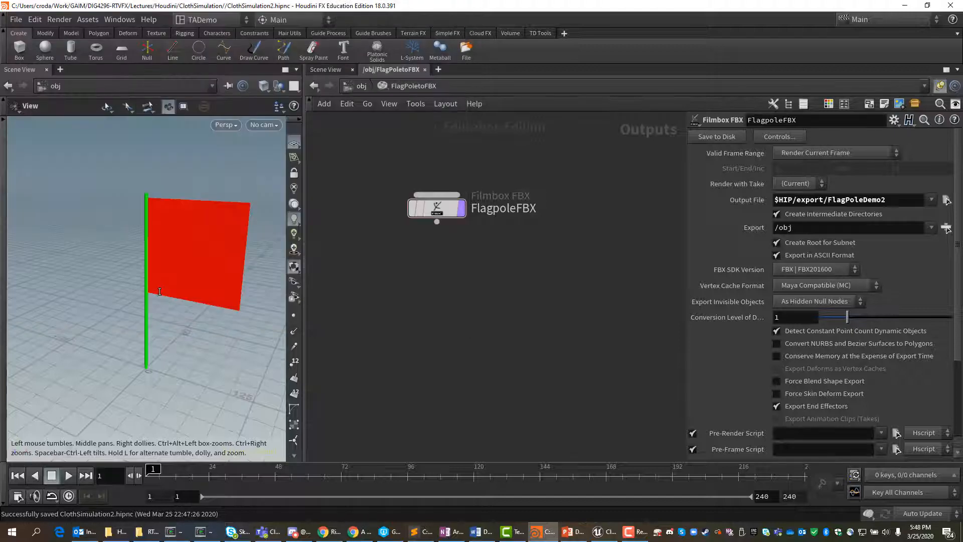
click(896, 200)
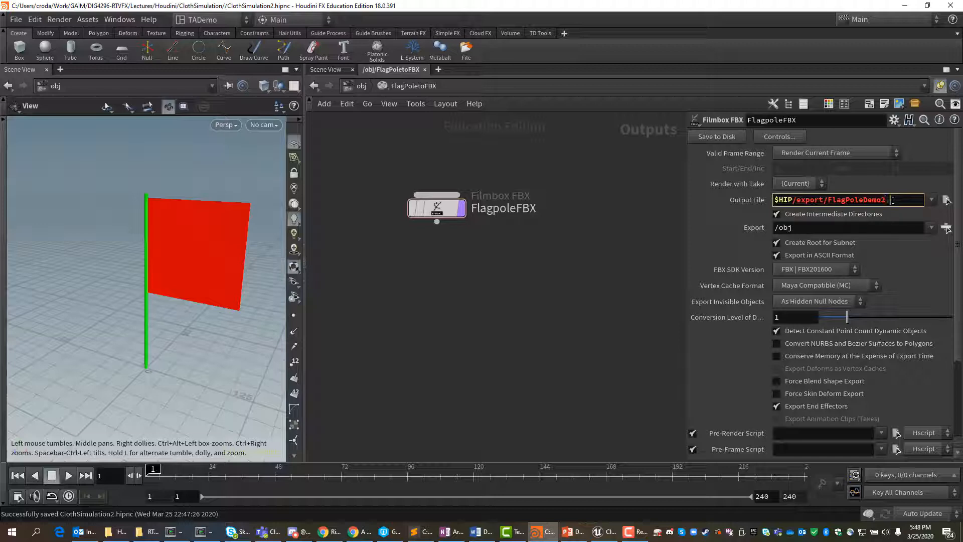
text(.fbx)
key(Return)
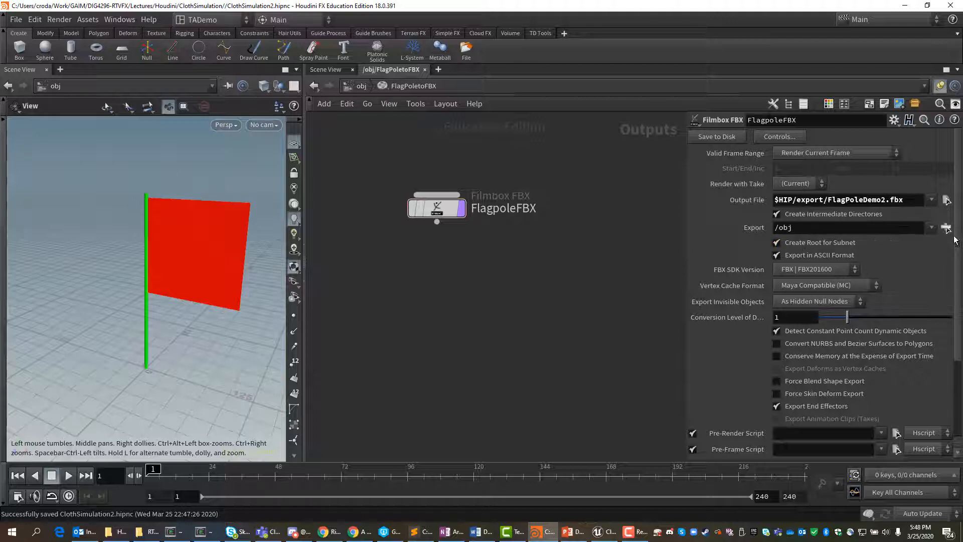
click(947, 228)
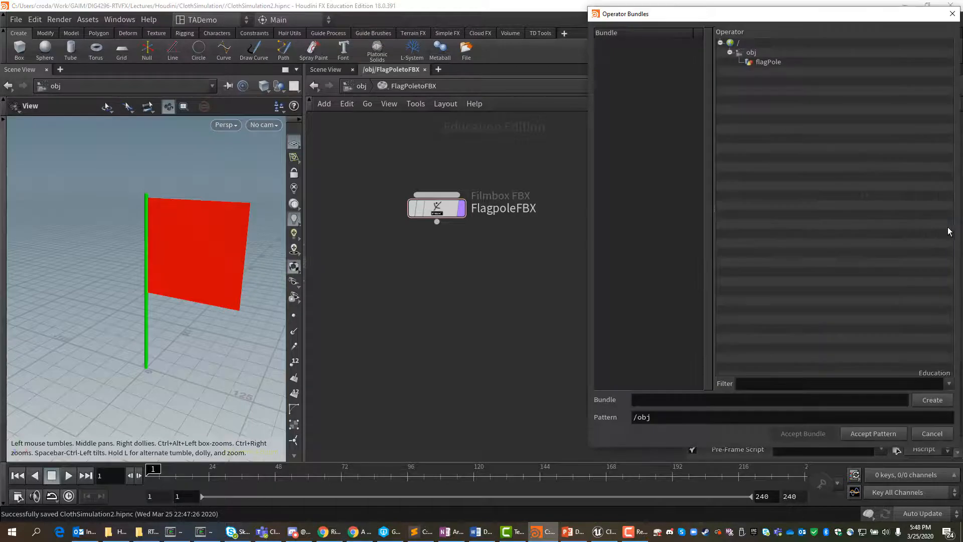
click(770, 64)
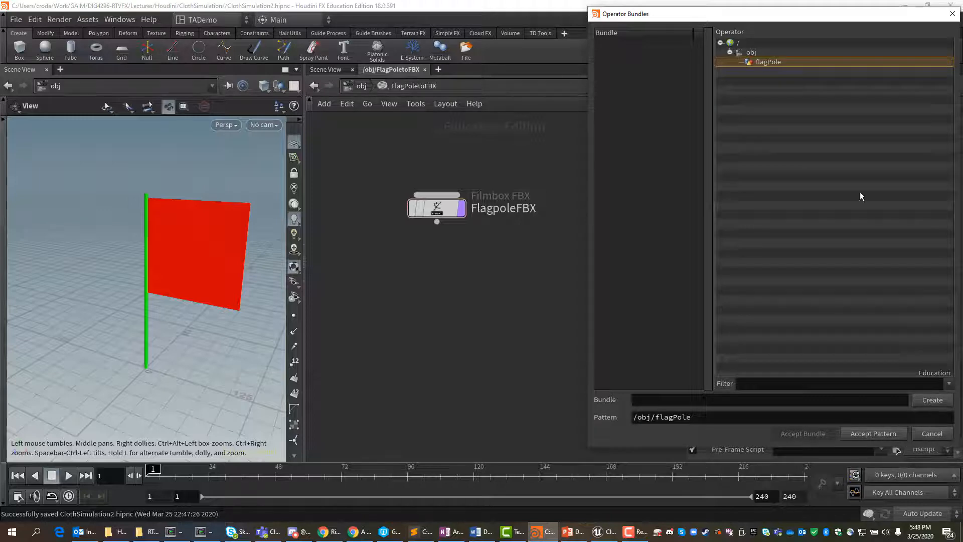
drag(787, 17, 640, 38)
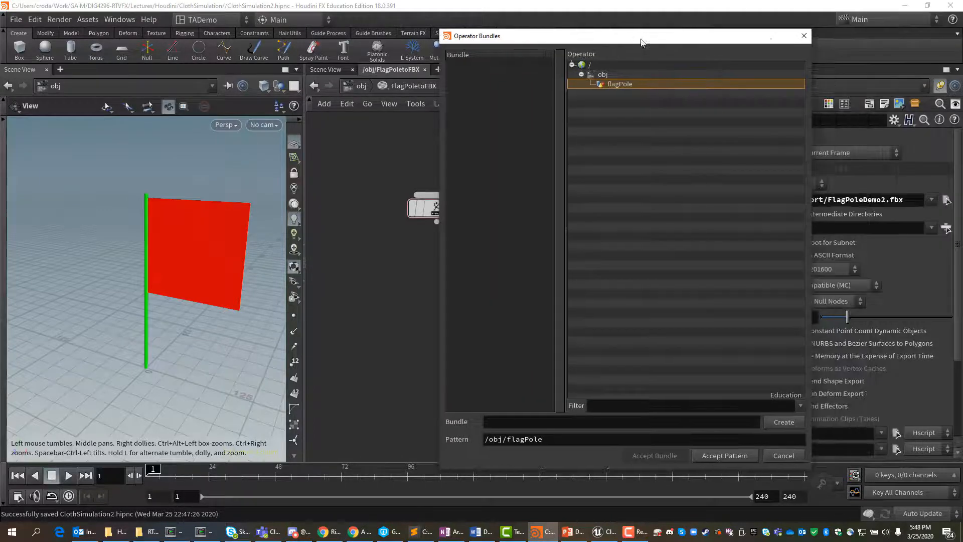
click(805, 37)
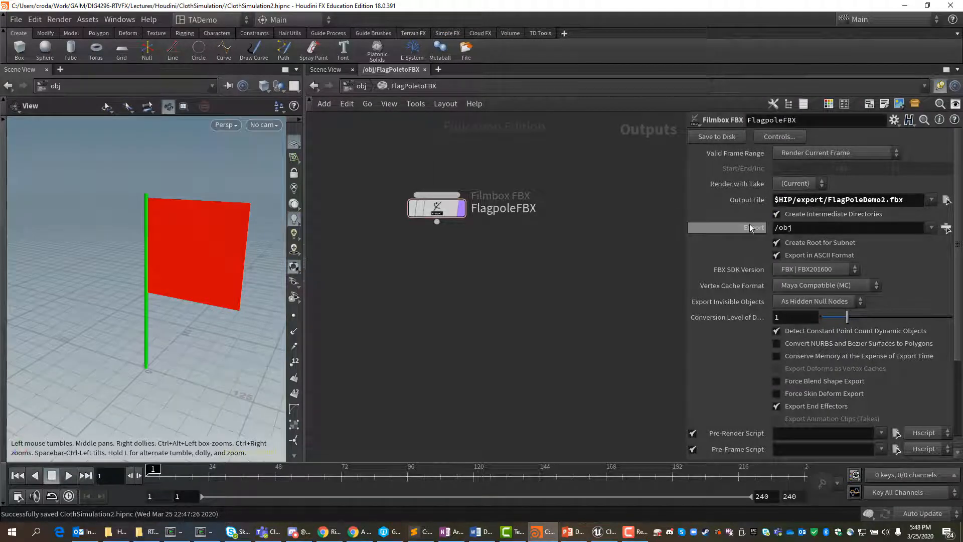
Step: Set the FBX node's Export source to the /obj/flagPole operator
click(947, 228)
click(621, 84)
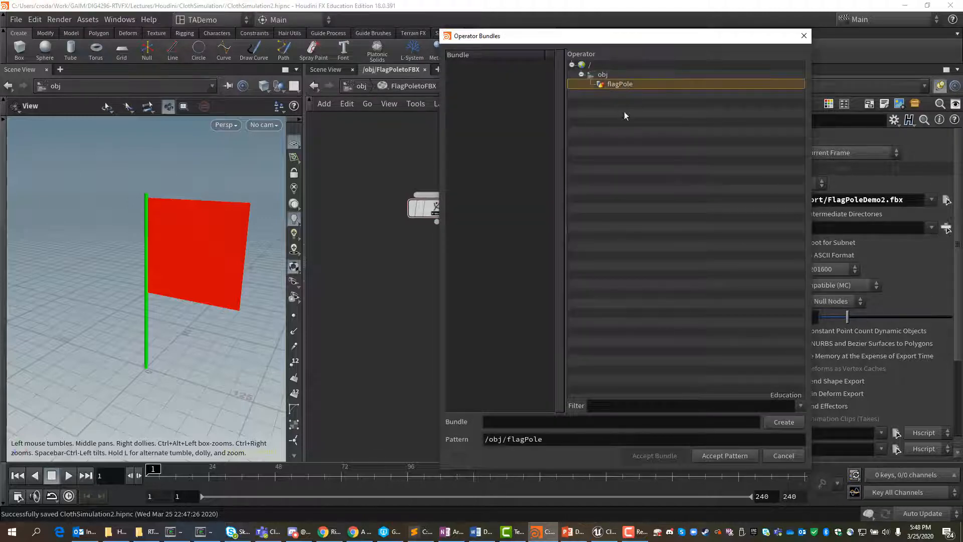
click(723, 455)
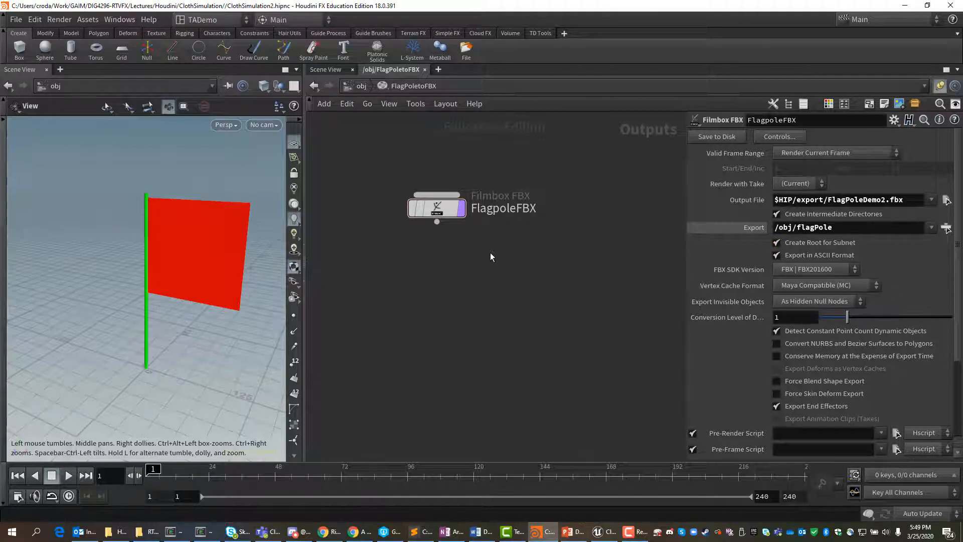
Step: Save the scene and write the flagpole FBX file to disk
key(ctrl+s)
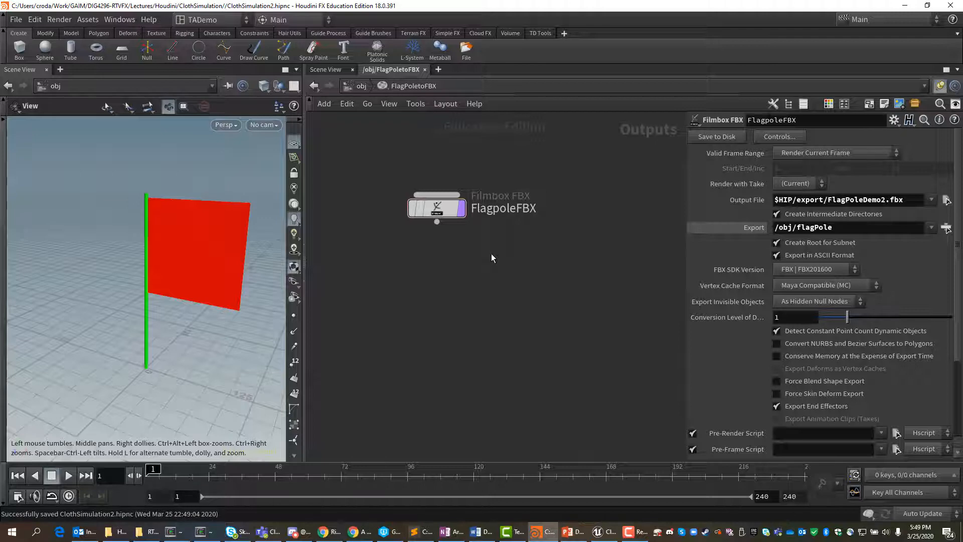
click(712, 137)
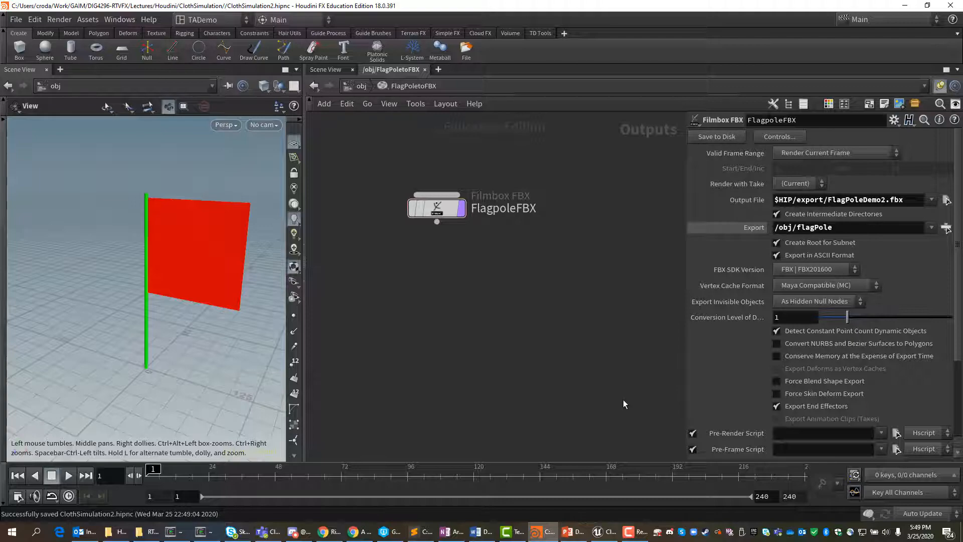
Step: Switch to Unreal Editor and create a folder named FlagPoleSim in the project's Content folder
click(906, 6)
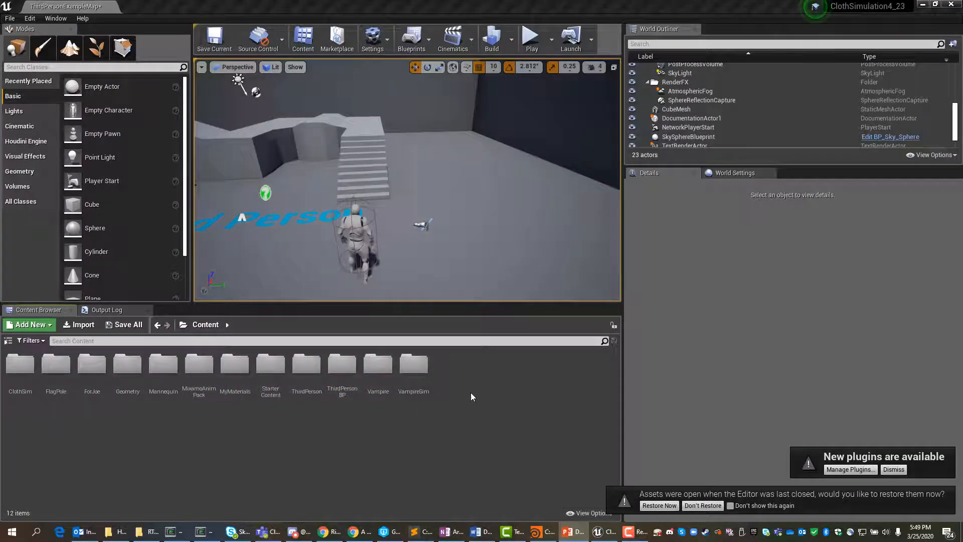
right_click(454, 358)
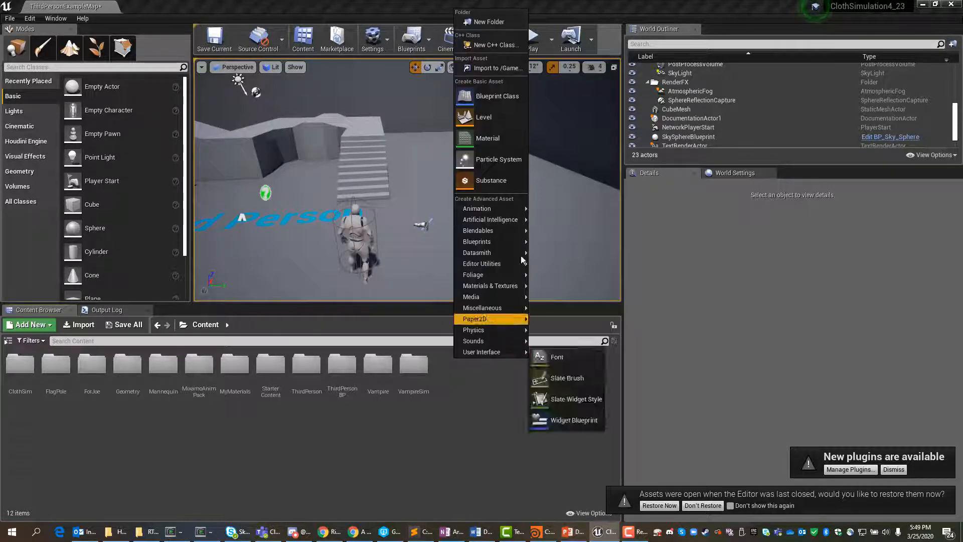
click(488, 23)
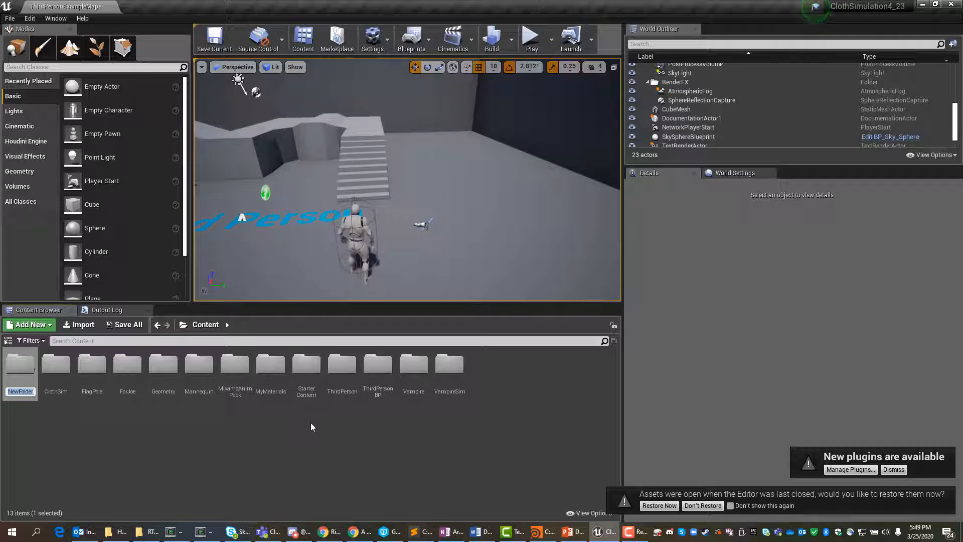
text(FlagPole)
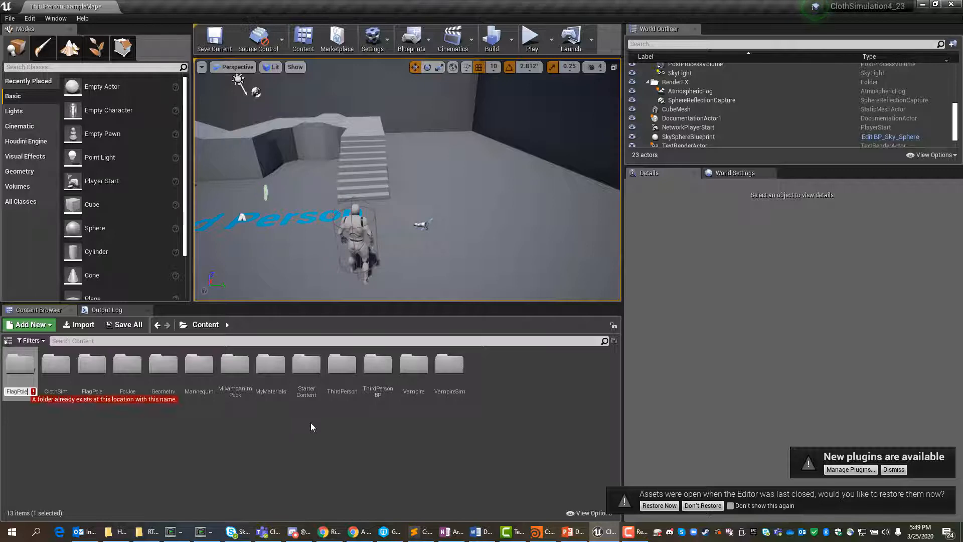
text(Sim)
key(Return)
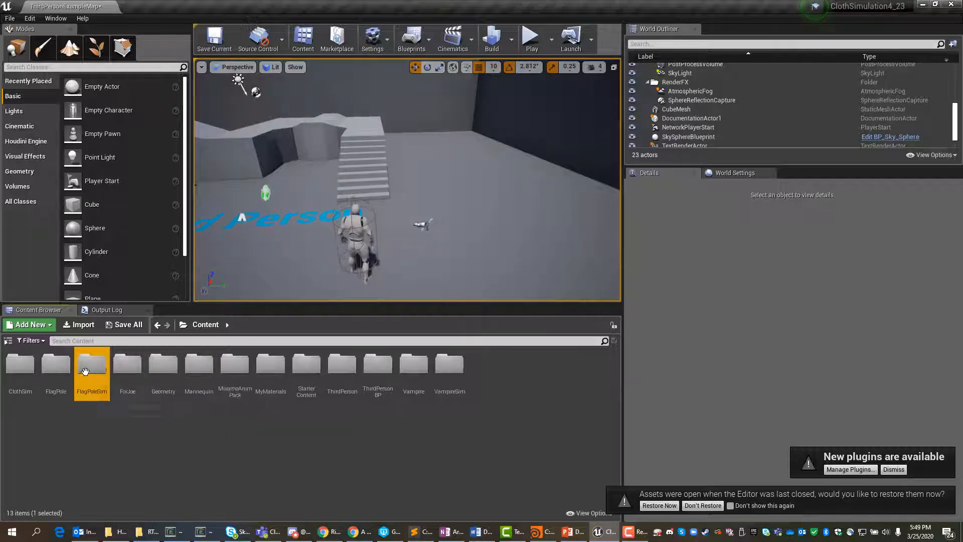
click(157, 450)
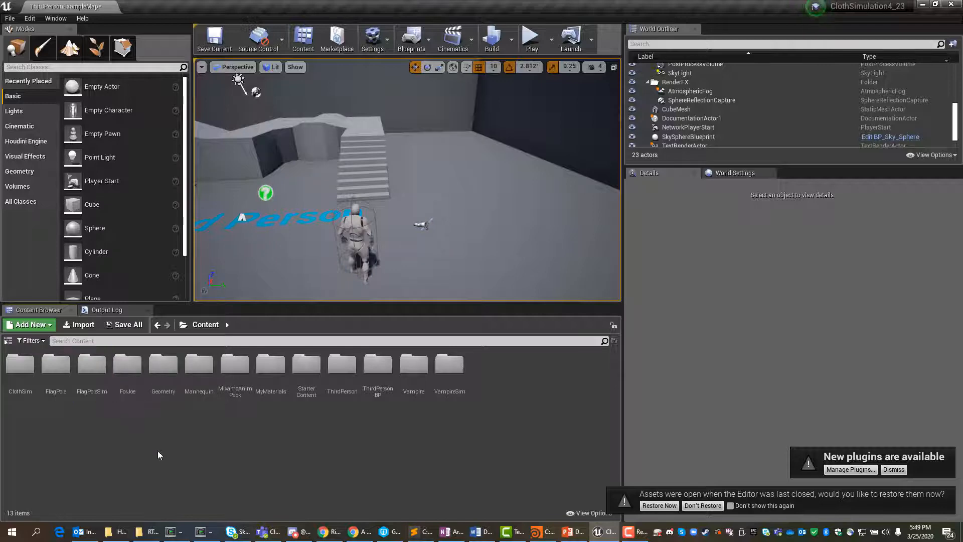
Step: Start an import into the FlagPoleSim folder and choose FlagPoleDemo2.fbx from the ClothSimulation project's export folder
double_click(98, 366)
right_click(161, 375)
mouse_move(166, 370)
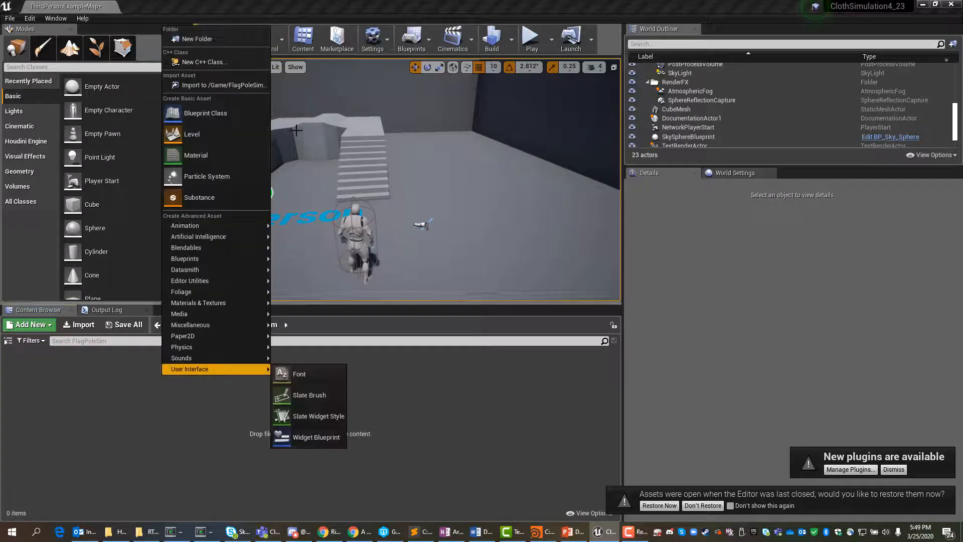
click(223, 85)
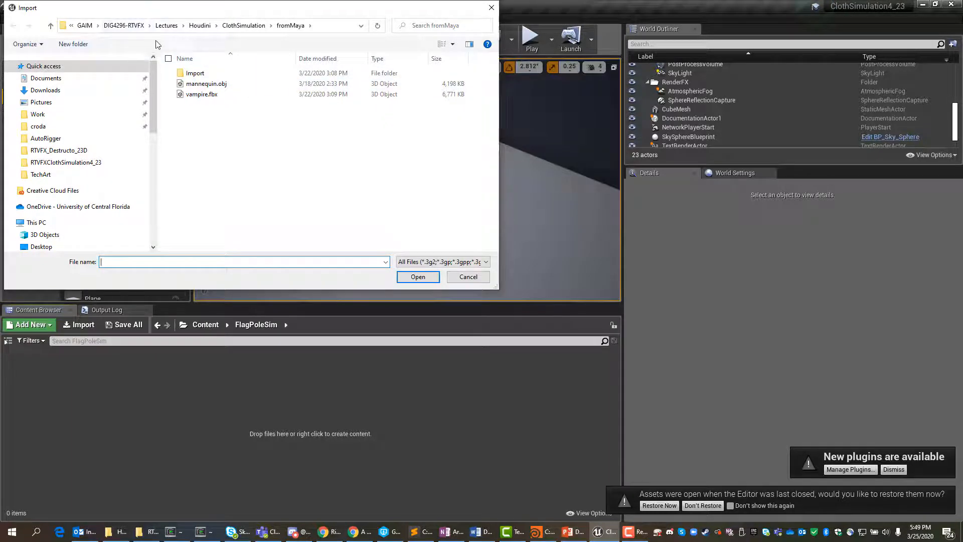
click(239, 28)
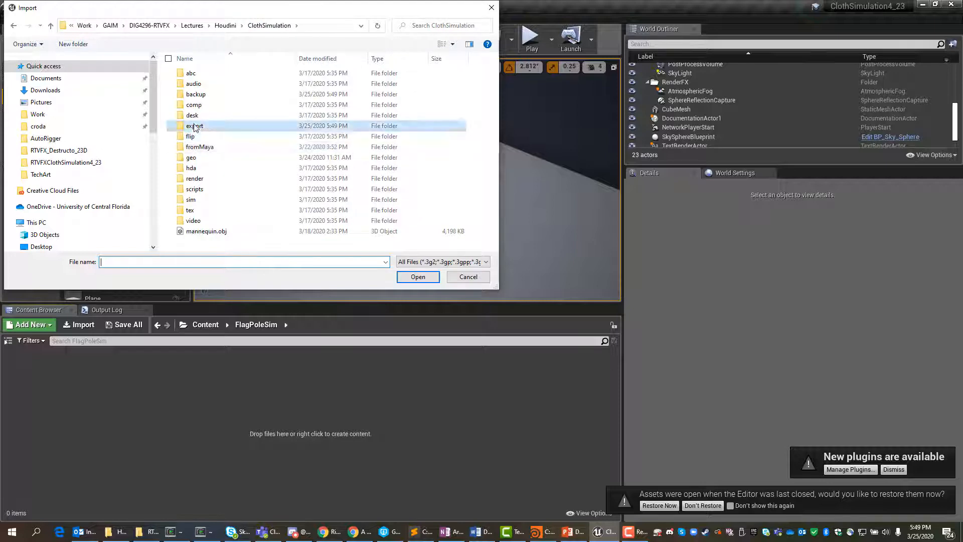
double_click(194, 127)
click(207, 129)
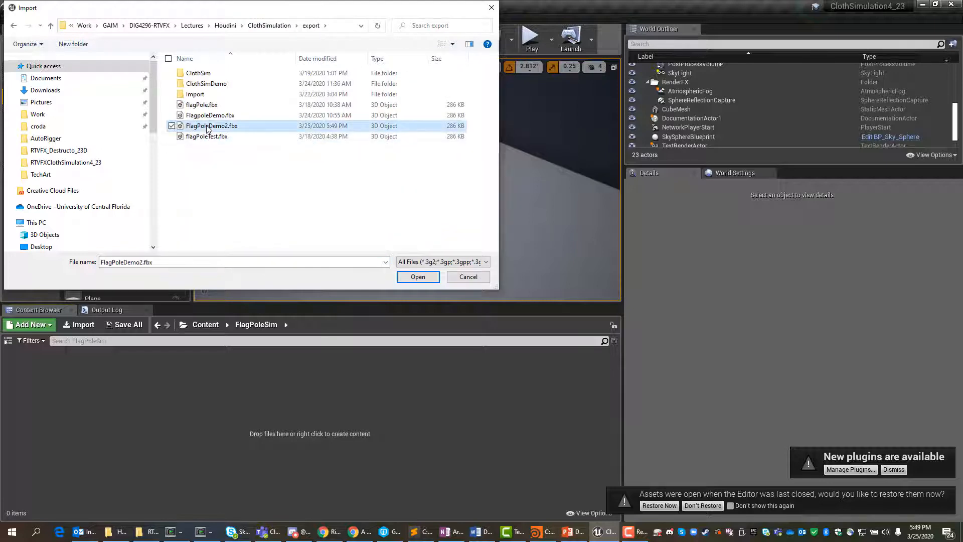
click(417, 278)
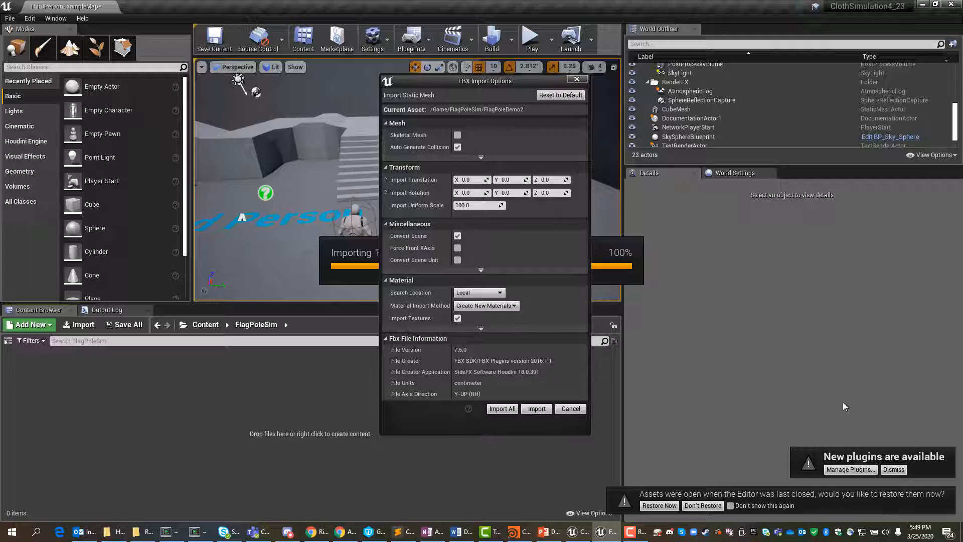
Step: Enable Skeletal Mesh in the FBX import options, import everything, and dismiss the message log
click(457, 135)
click(457, 136)
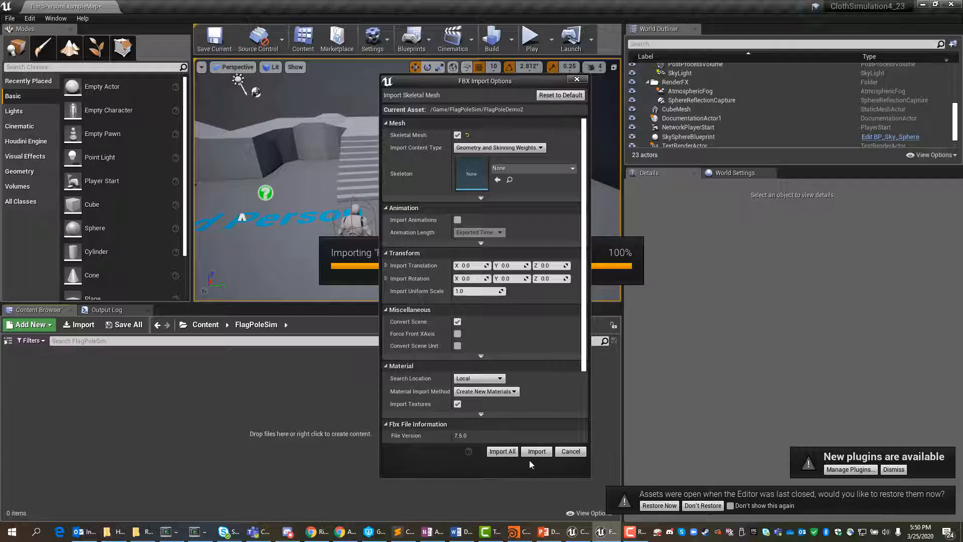
click(503, 450)
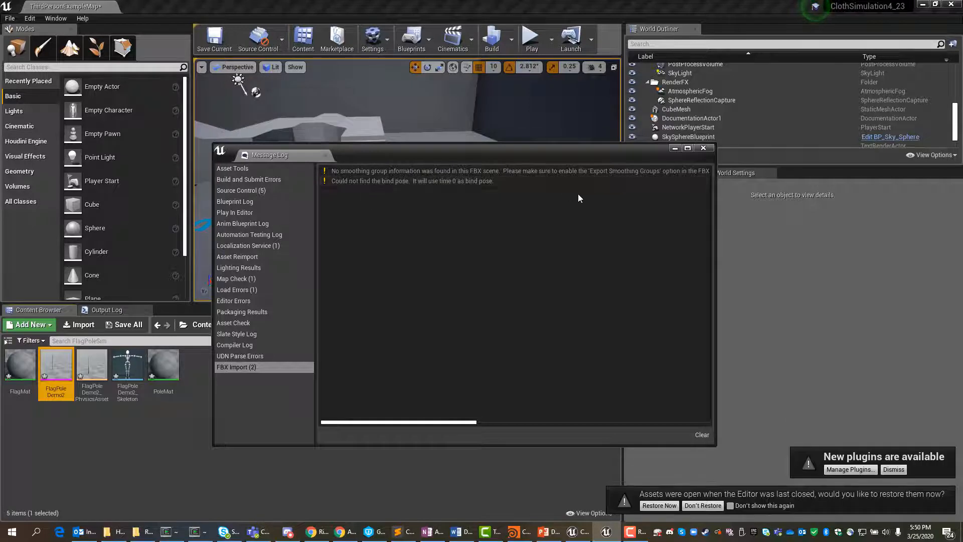
click(704, 148)
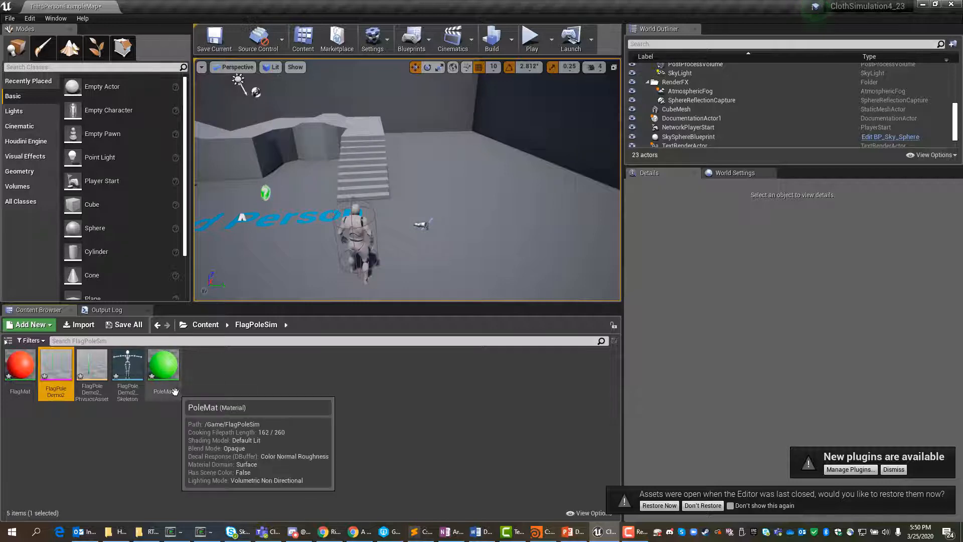
Step: Open the PoleMat material, separate its overlapping nodes, and set the Param colour to muted blue, hex sRGB 6AAEC200
double_click(164, 364)
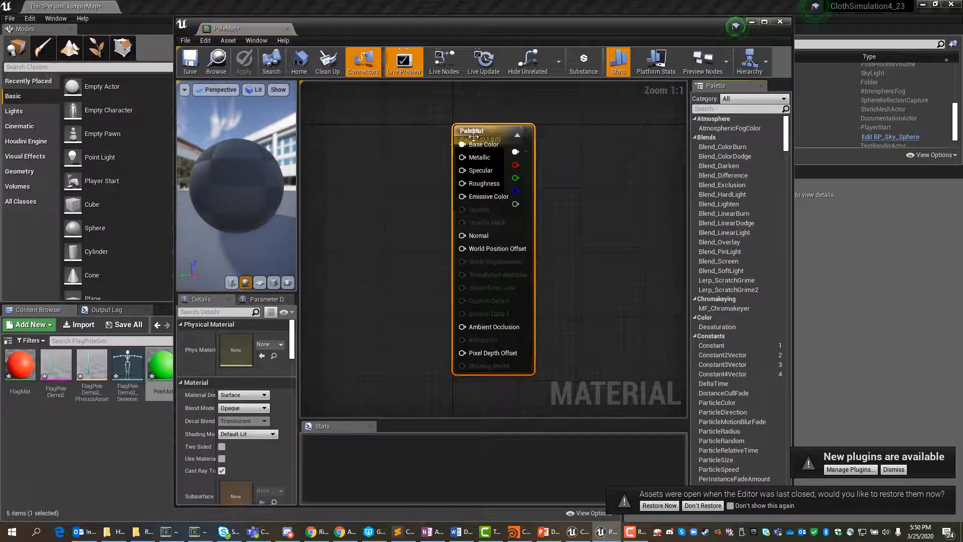
drag(464, 129, 601, 139)
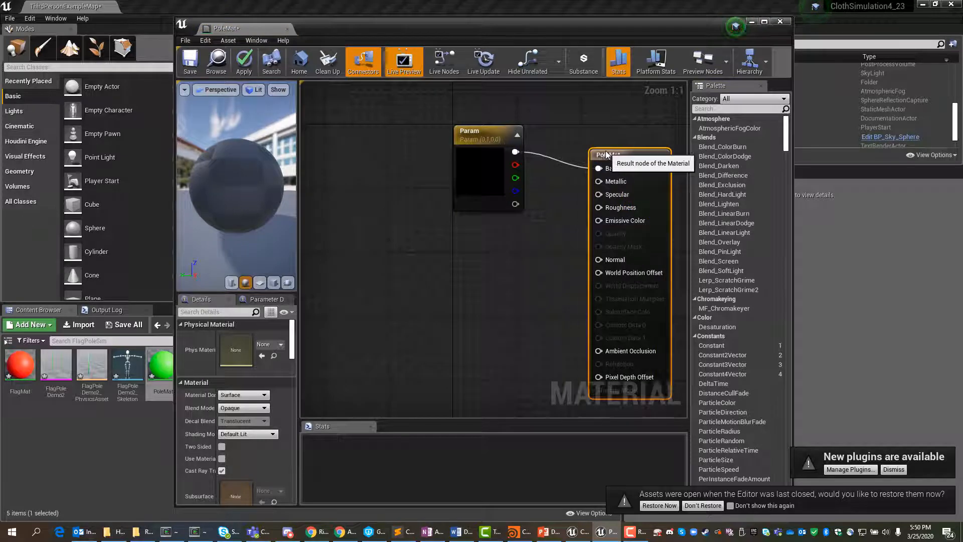
click(477, 135)
click(264, 368)
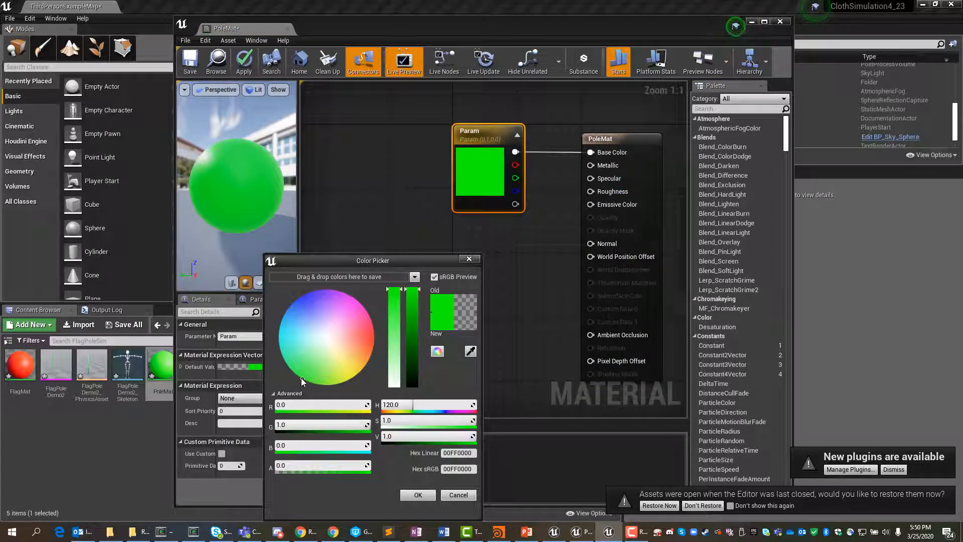
drag(302, 363, 299, 328)
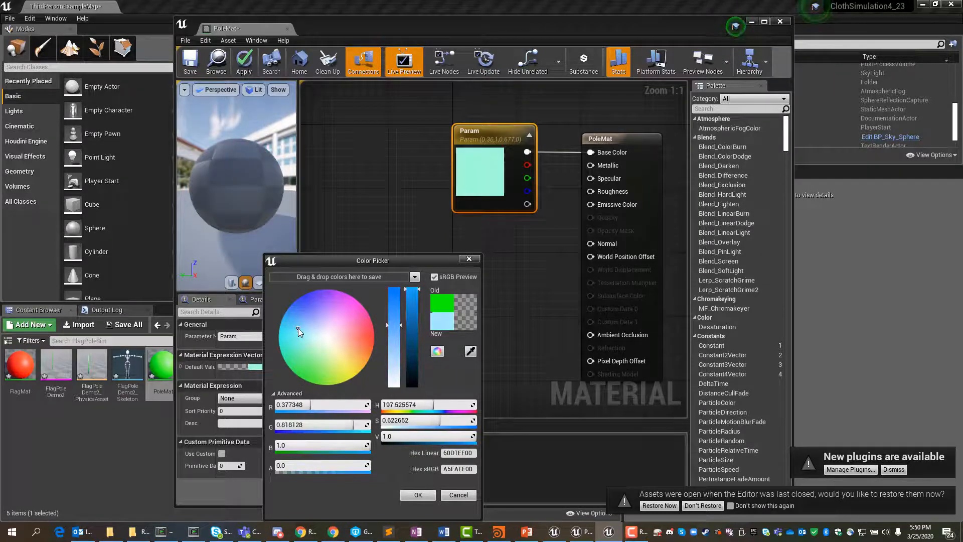
drag(417, 291, 420, 329)
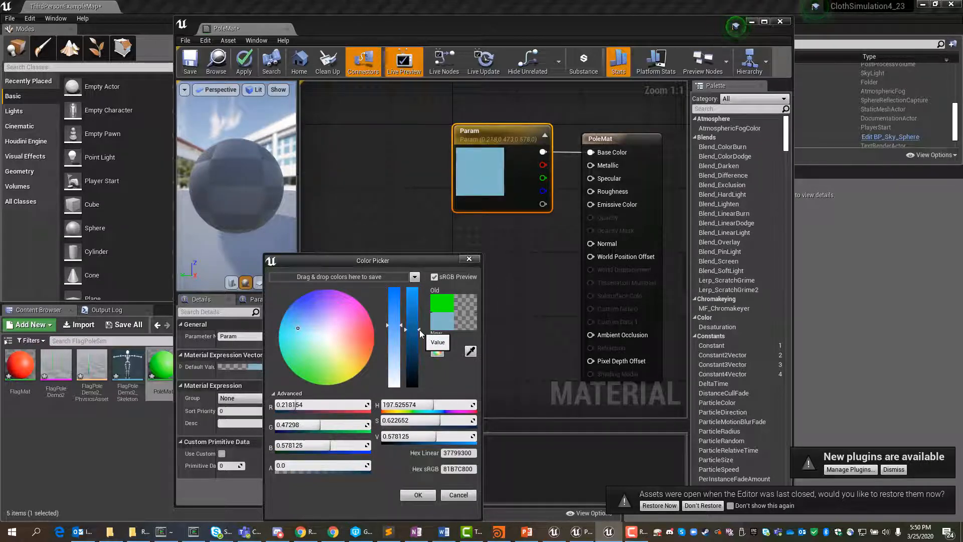
drag(393, 322, 418, 335)
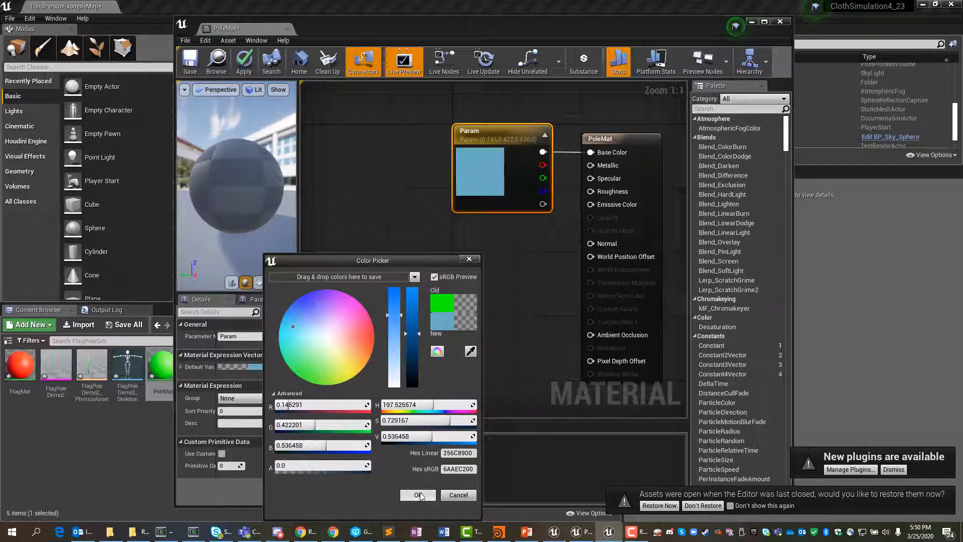
click(418, 495)
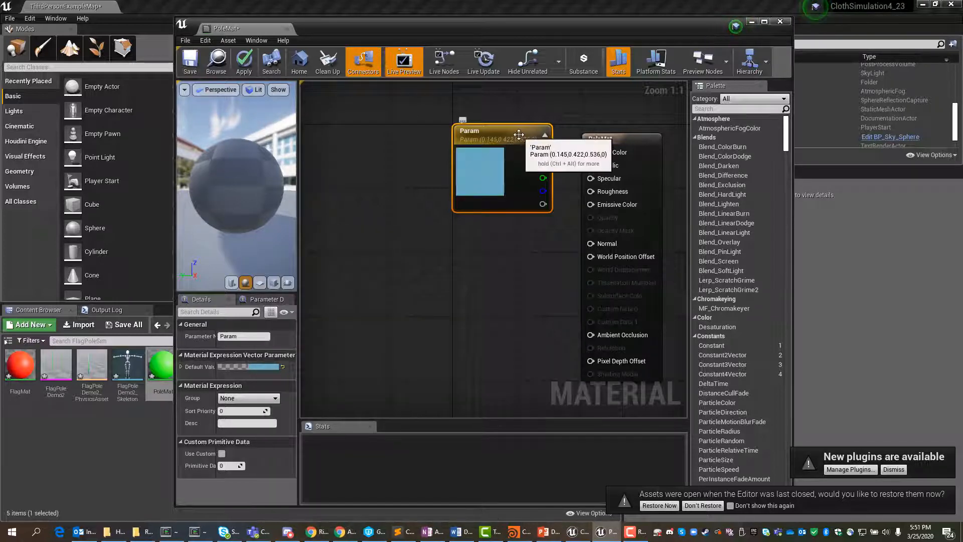
Step: Make room beside the PoleMat output node and add a Constant node with value 1 below Param
drag(521, 138, 464, 139)
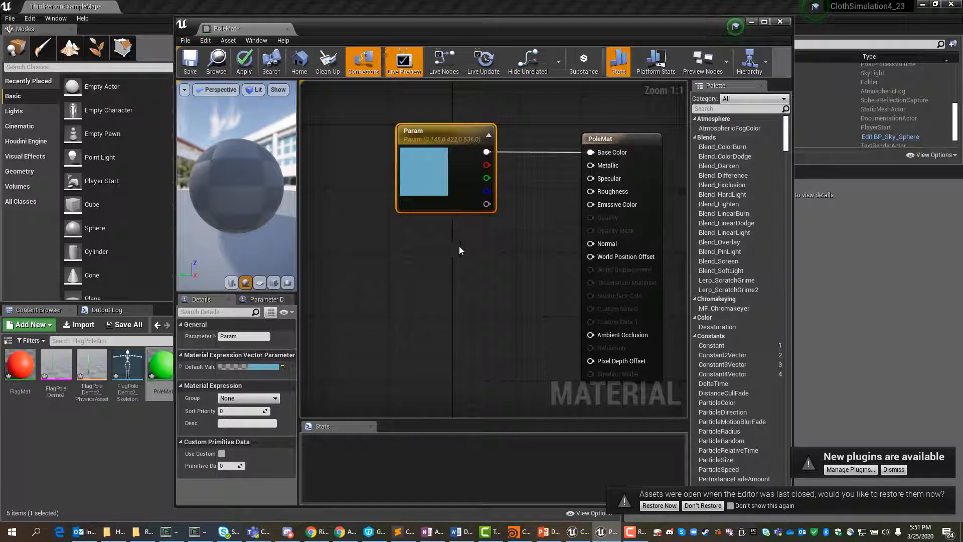
right_click(427, 254)
text(co)
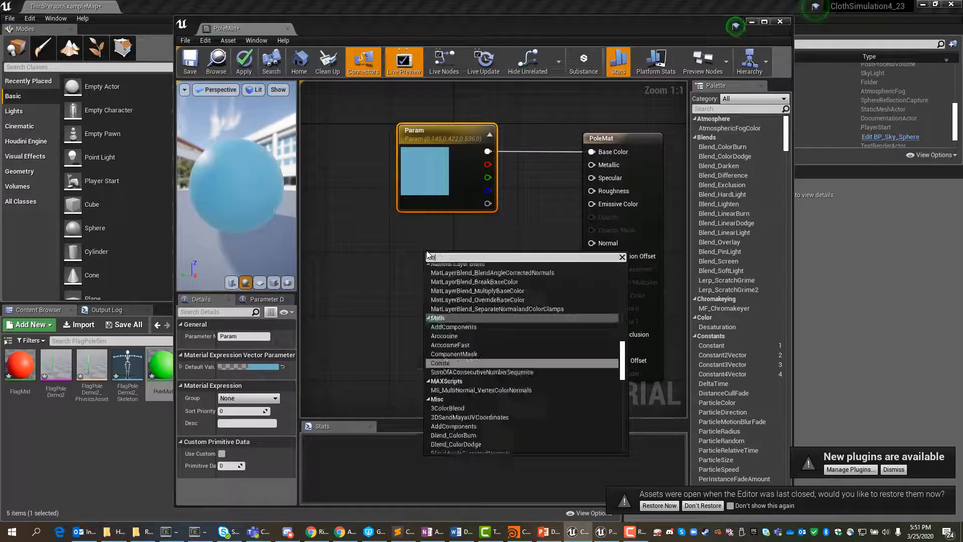
text(nstn)
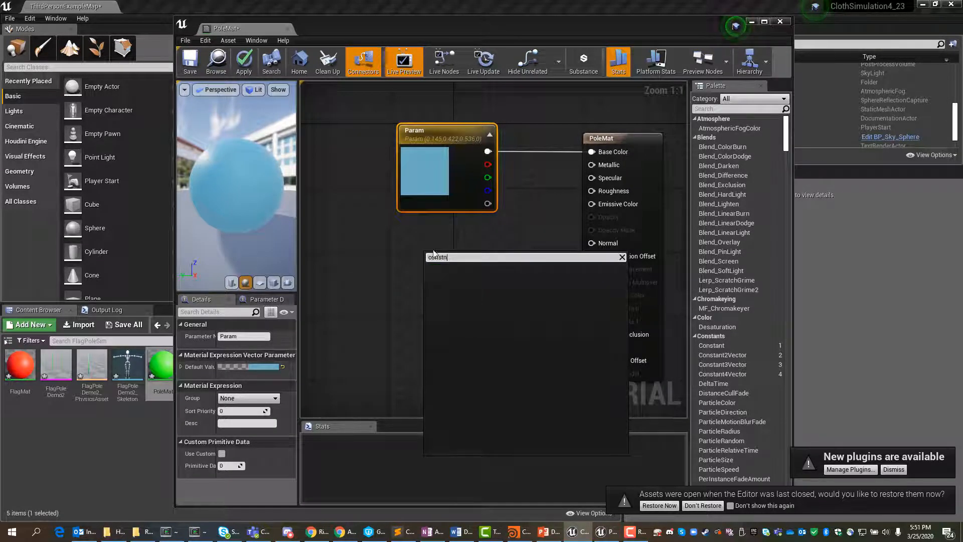
key(BackSpace)
key(BackSpace)
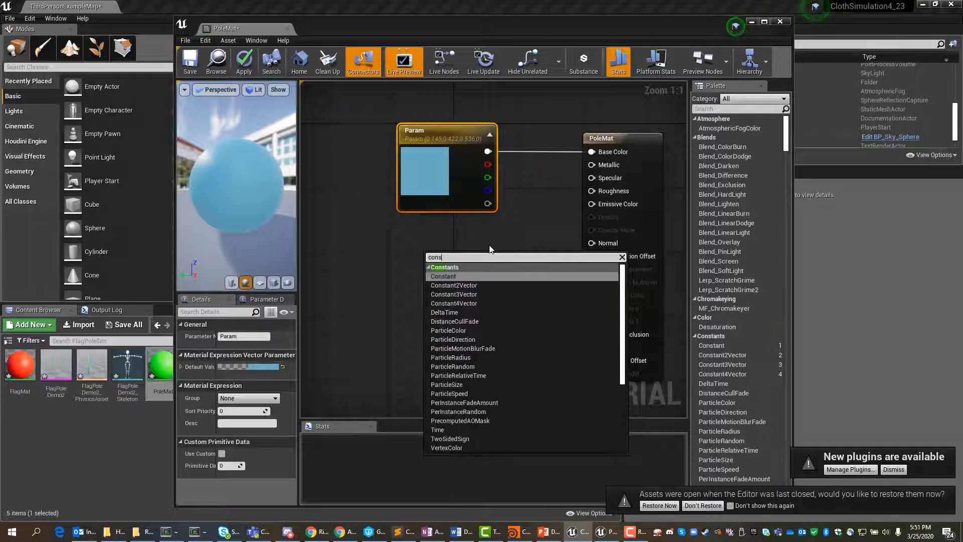
click(436, 277)
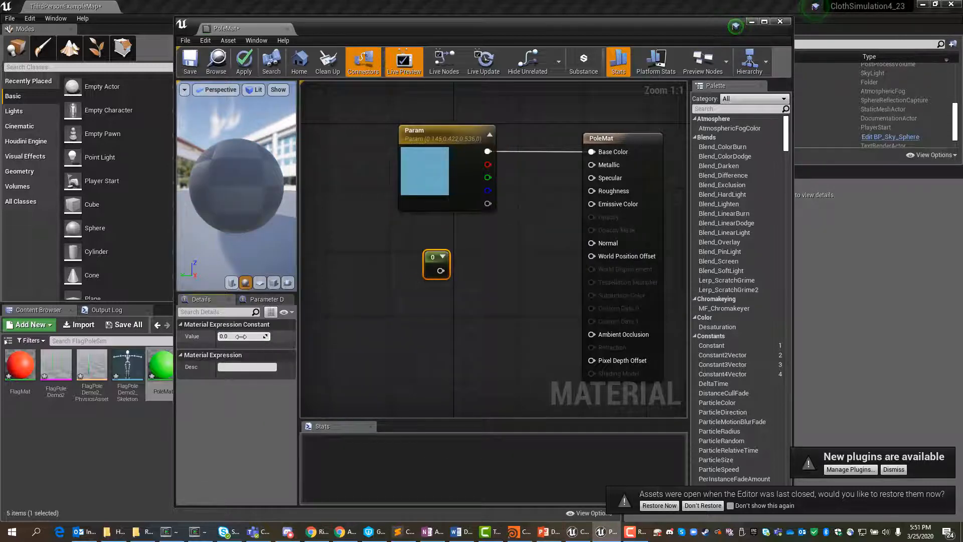
text(1)
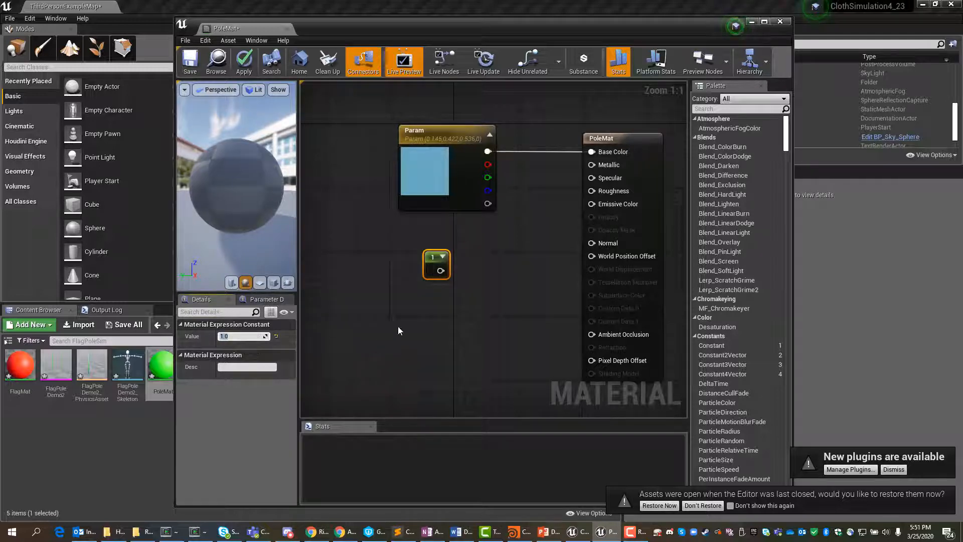
Step: Connect the Constant node to PoleMat's Metallic input, then save and close the material
drag(441, 271, 592, 165)
drag(433, 271, 440, 241)
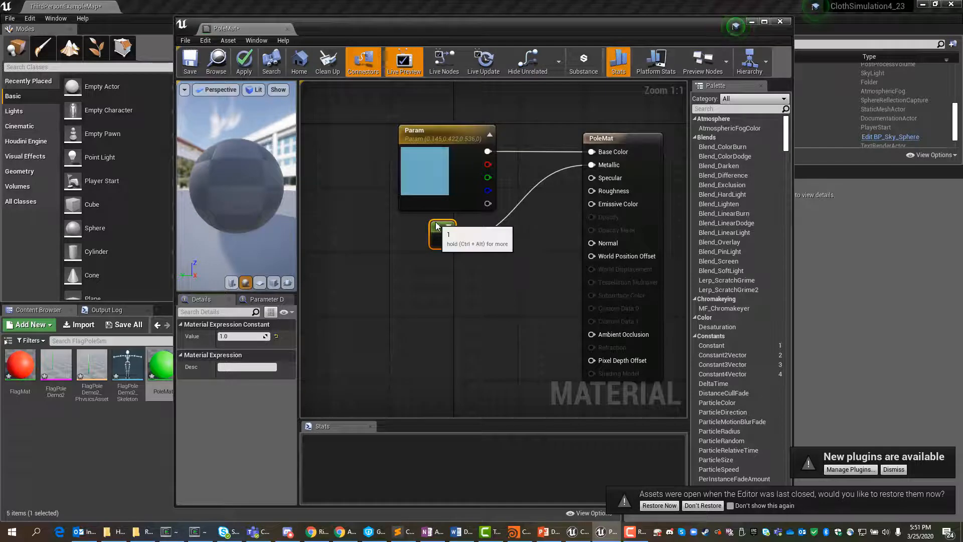
click(416, 285)
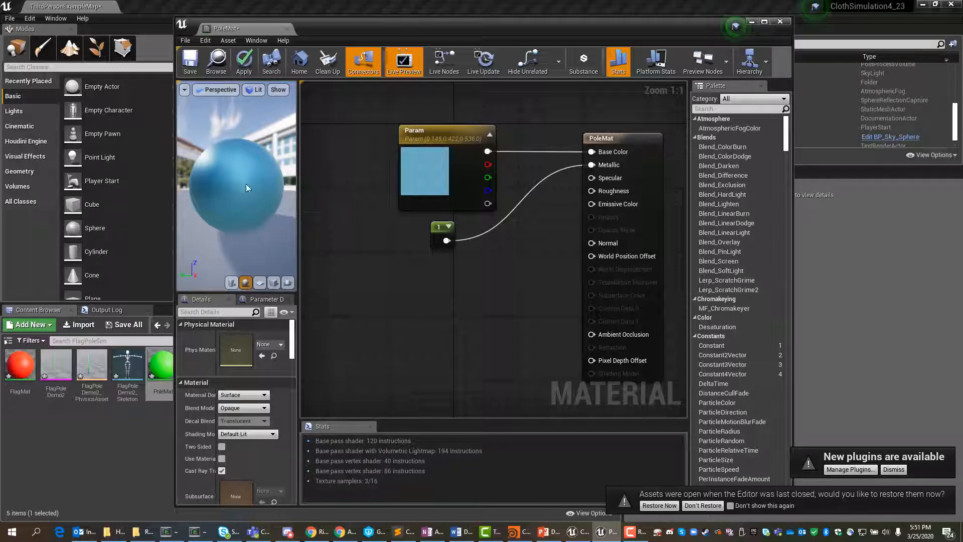
click(190, 59)
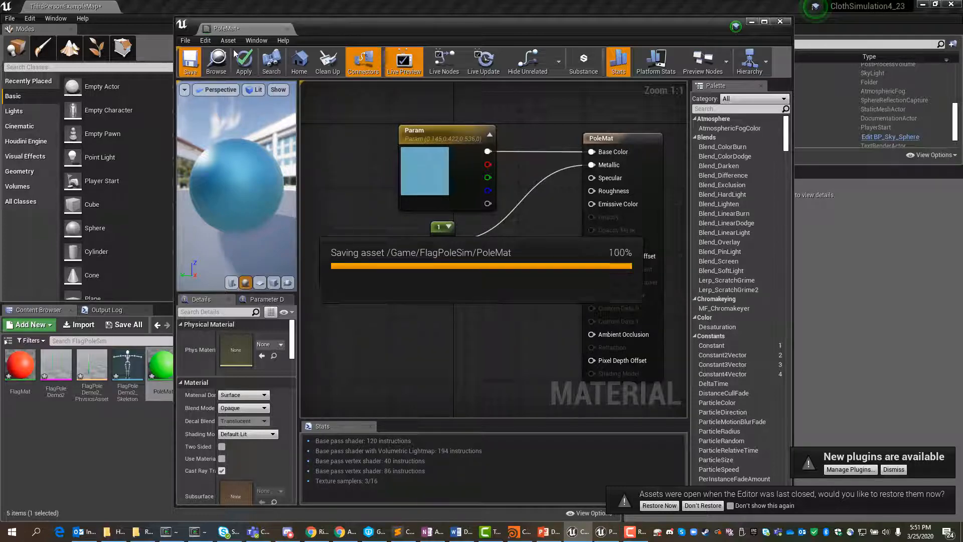
click(781, 21)
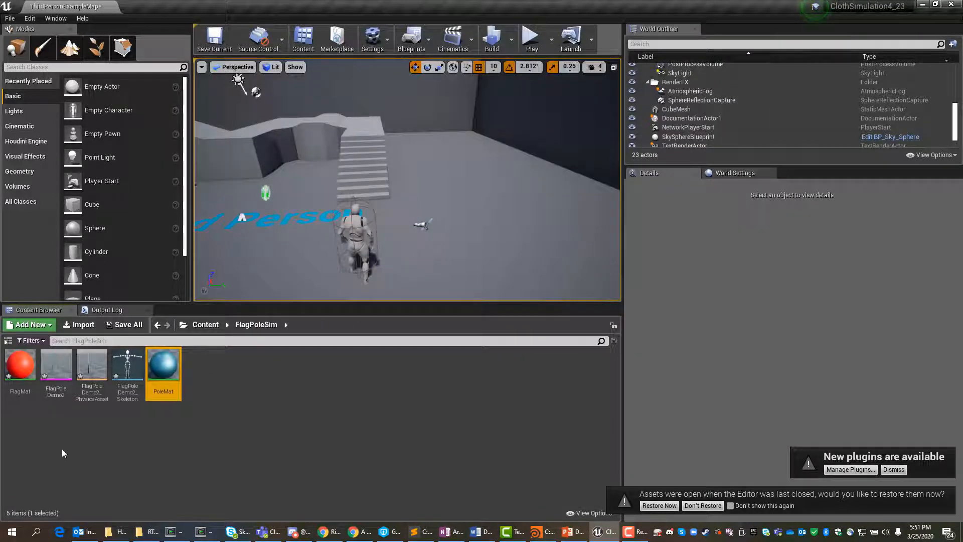
Step: Open the FlagMat material, separate its overlapping nodes, and delete the red Param colour node
click(20, 372)
double_click(18, 372)
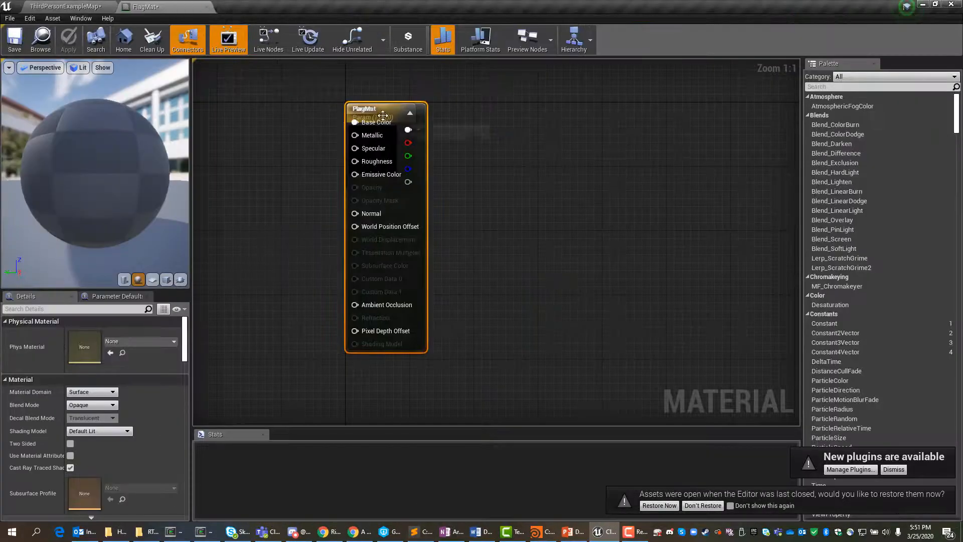
drag(562, 112, 570, 121)
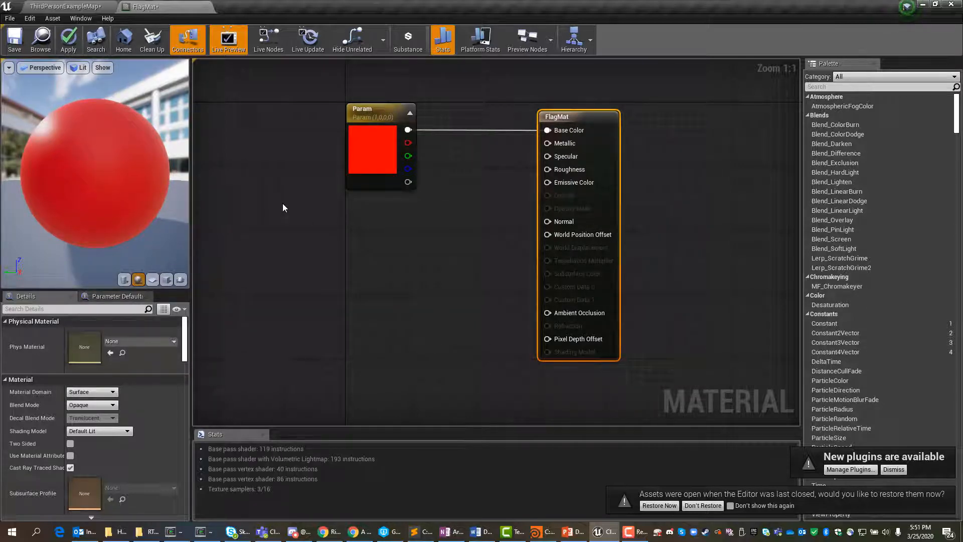
drag(374, 109, 307, 109)
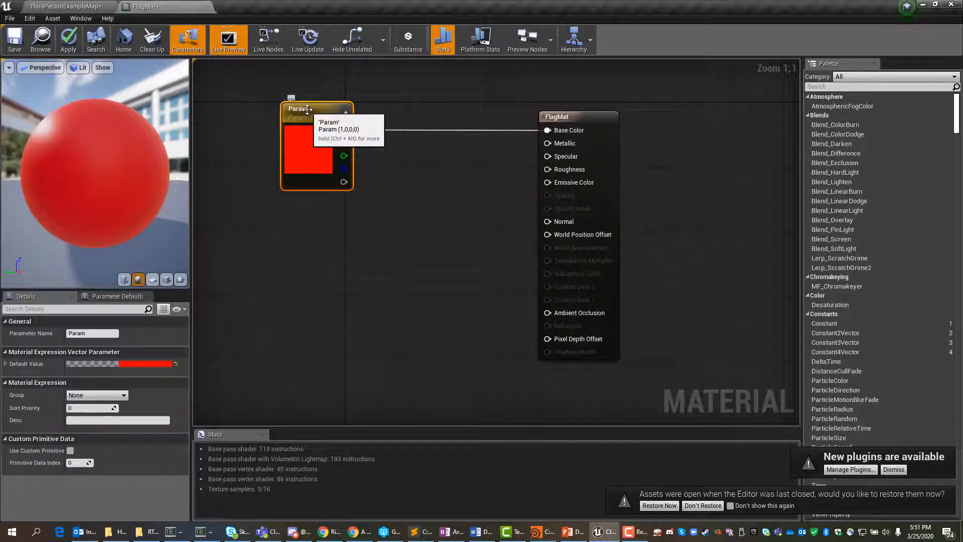
key(Delete)
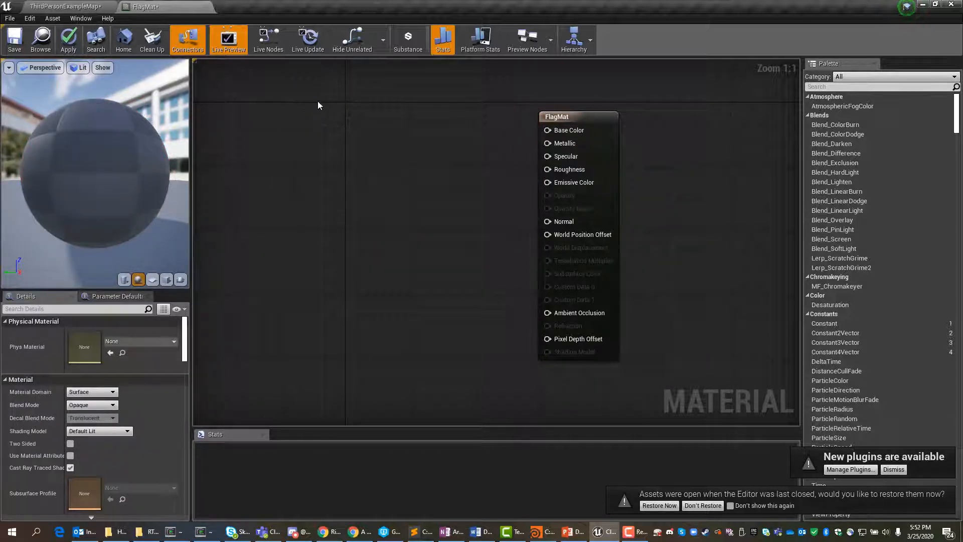
Step: Add a TextureSampleParameter2D node to the FlagMat graph and name it FlagCOlor
right_click(324, 131)
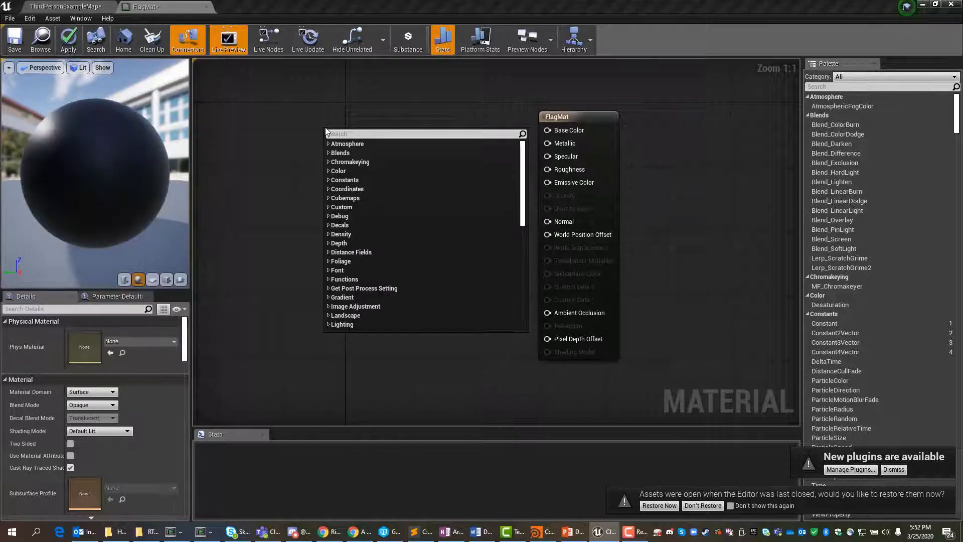
text(text)
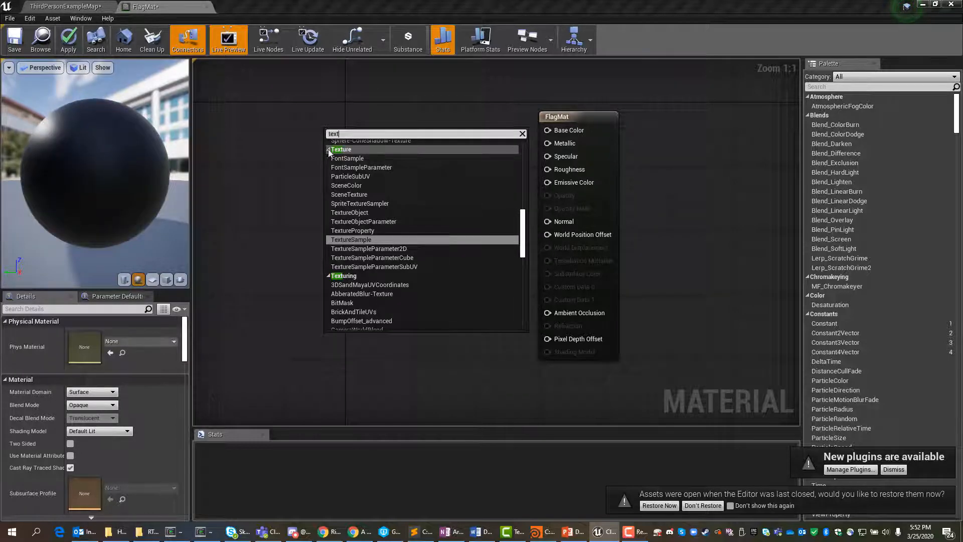
click(369, 248)
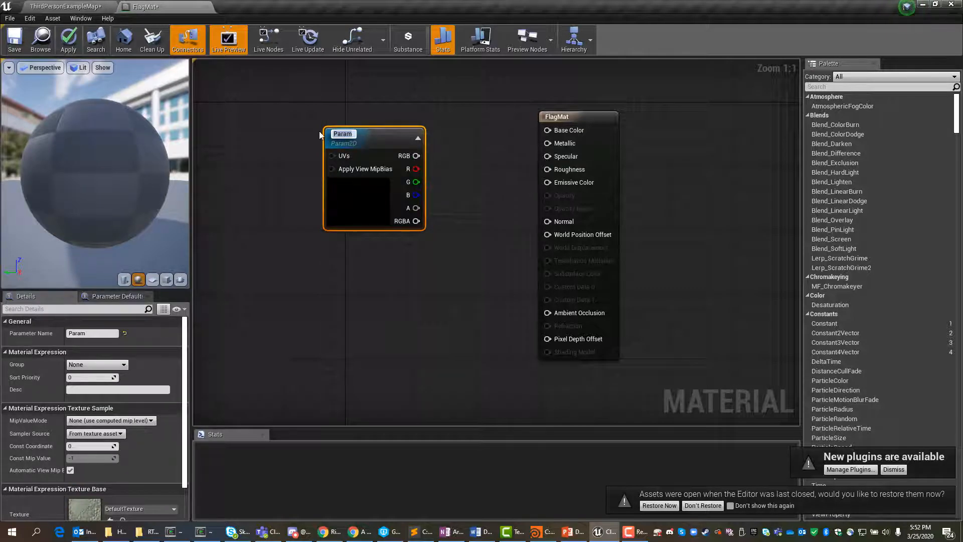
text(FlagColo)
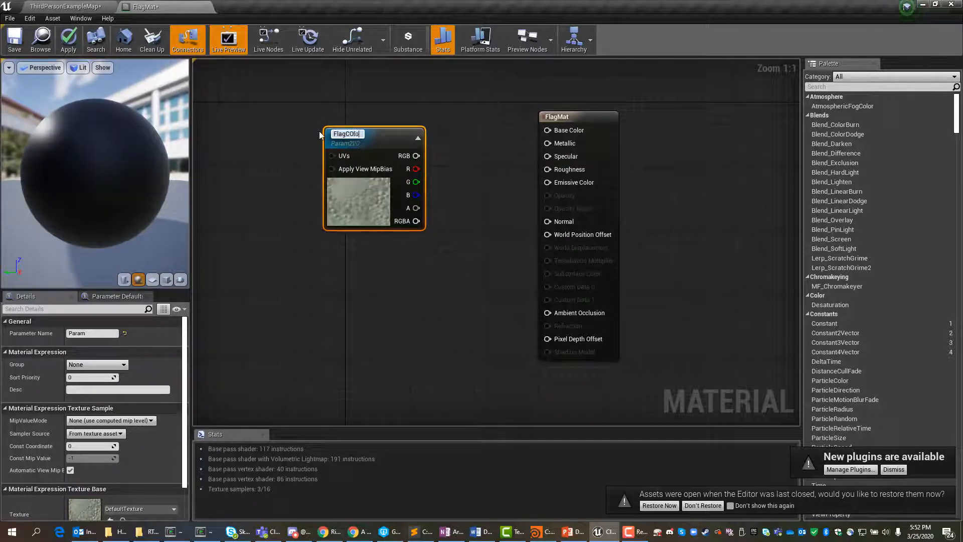
text(r)
click(237, 215)
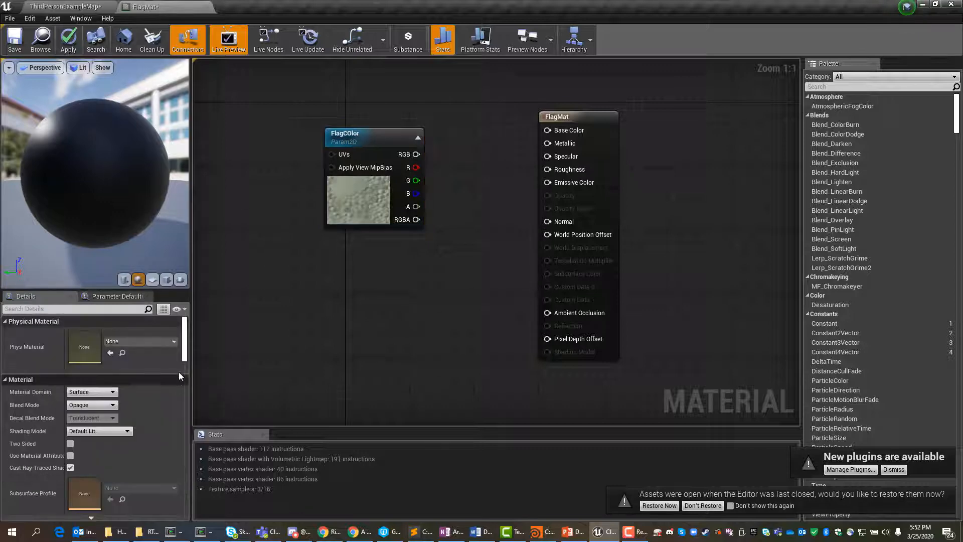
scroll(186, 351, down, 5)
scroll(190, 344, down, 3)
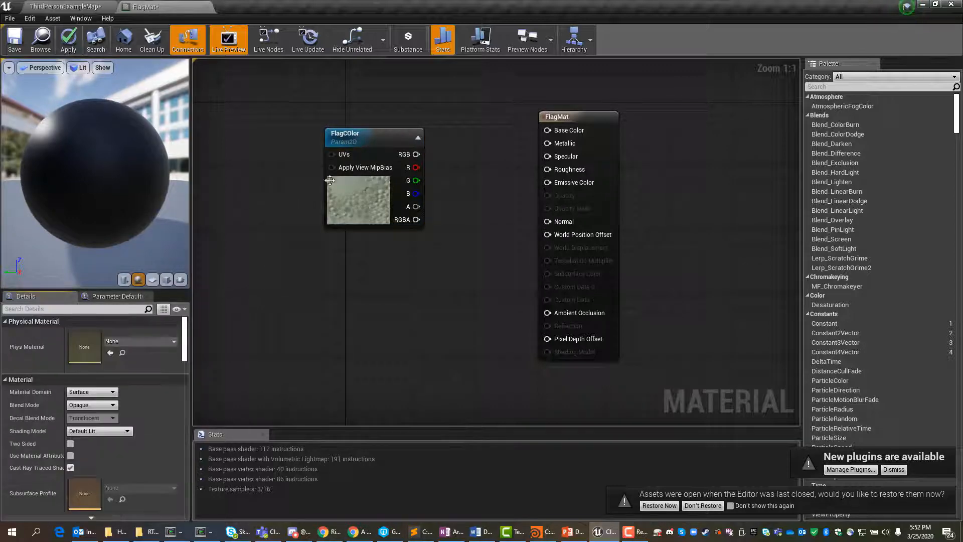
Step: Assign the T_Rings texture to the FlagCOlor node and connect its RGB output to FlagMat's Base Color input
click(372, 131)
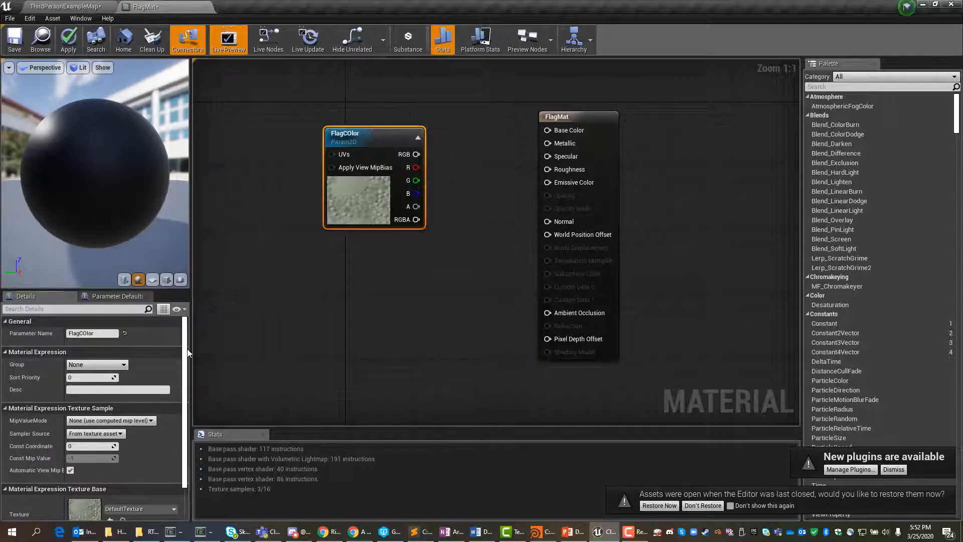
scroll(146, 451, down, 3)
click(146, 464)
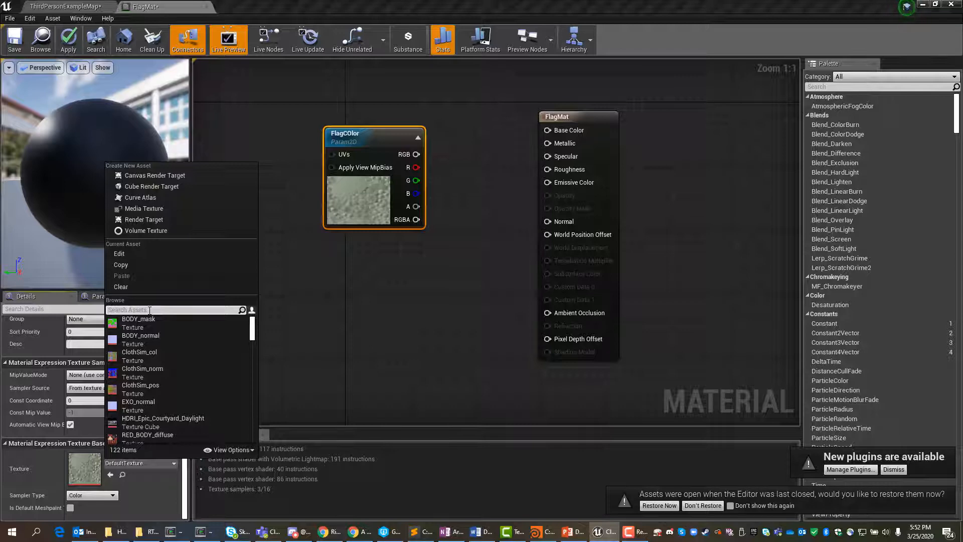
text(ring)
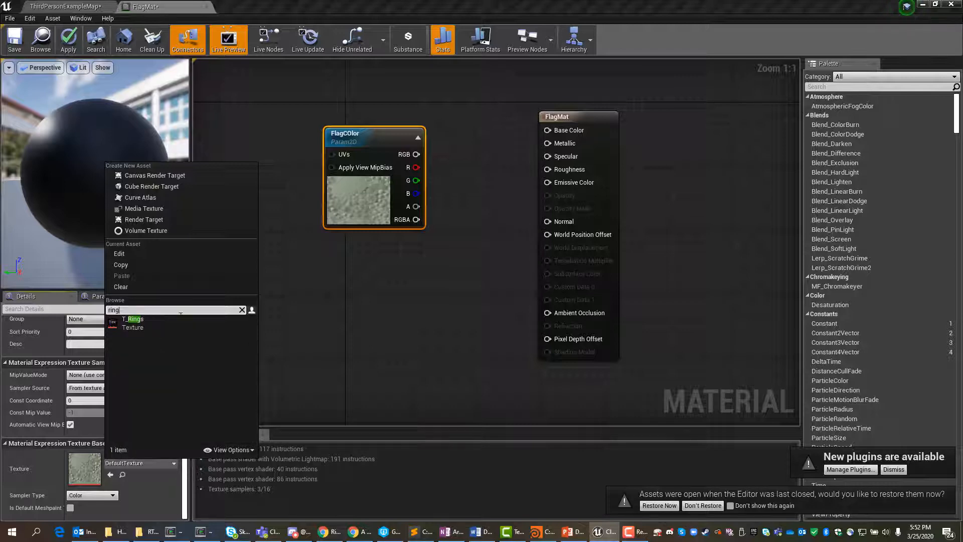
click(146, 319)
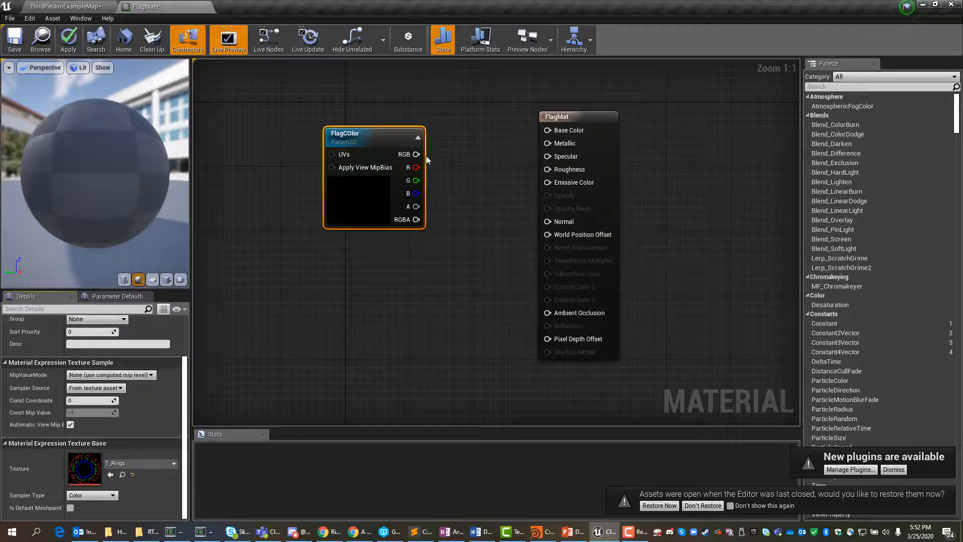
drag(416, 154, 548, 130)
drag(396, 133, 369, 116)
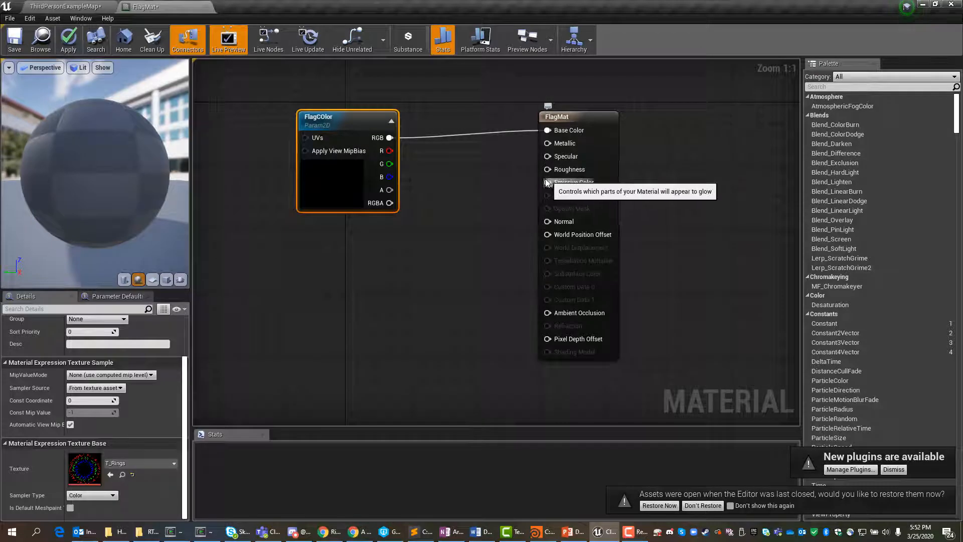
Step: Add a Constant node with value 0.9 below FlagCOlor and connect it to FlagMat's Roughness input
right_click(338, 258)
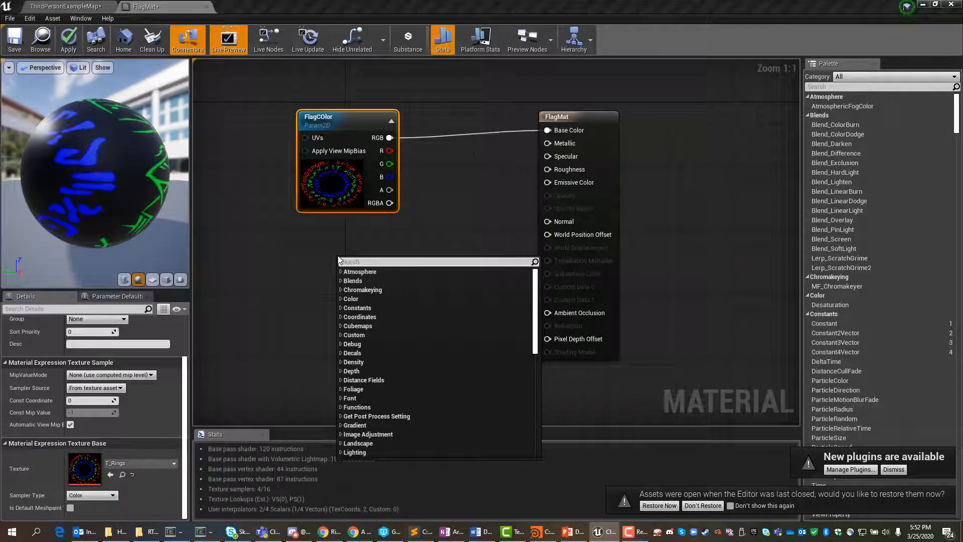
text(const)
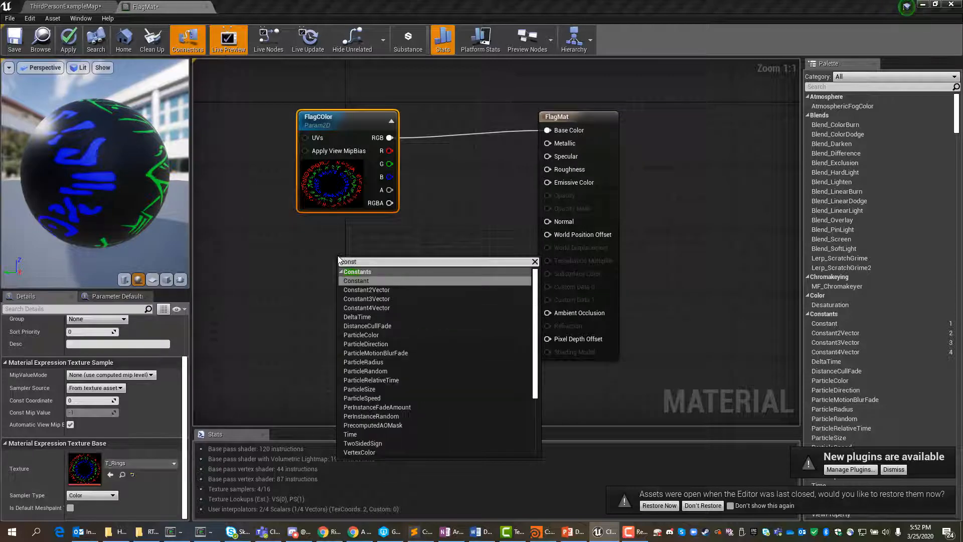
click(362, 282)
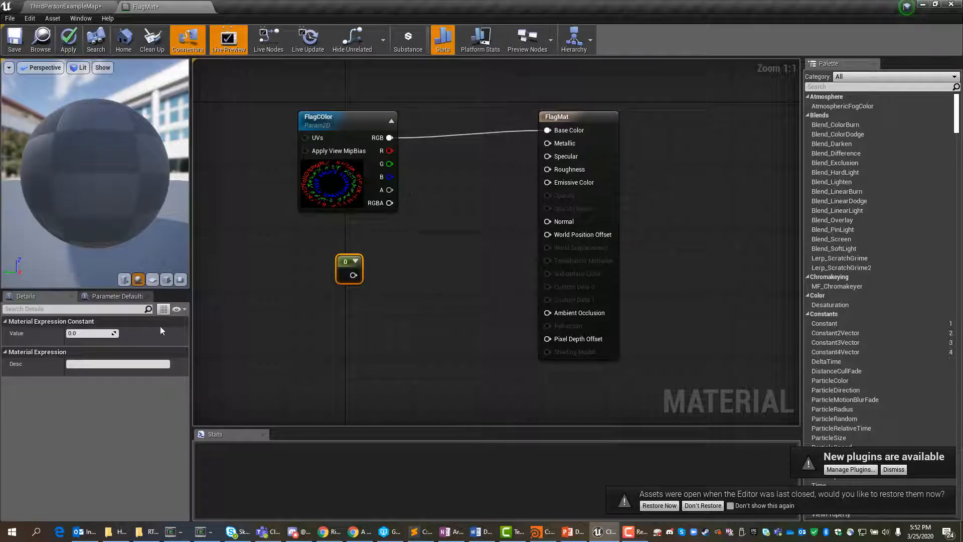
click(90, 333)
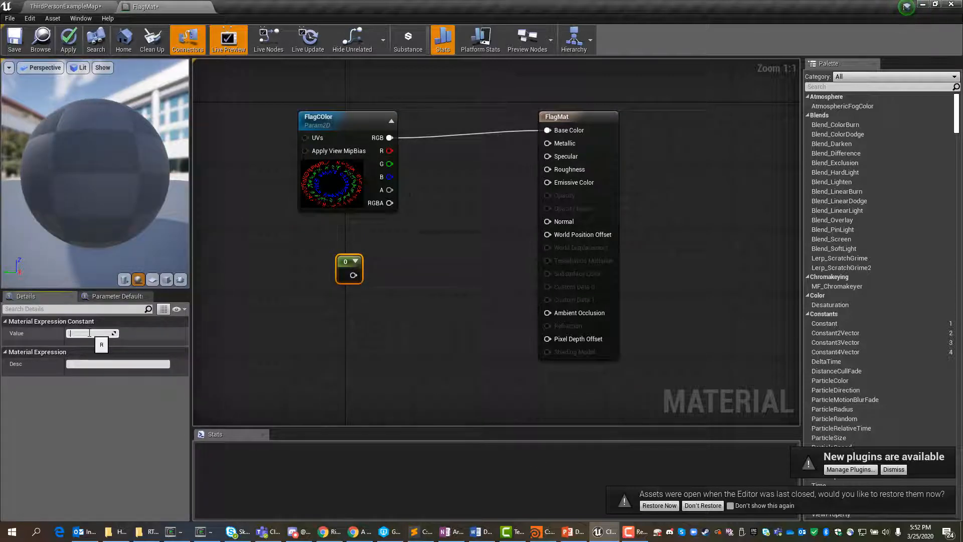
text(0.9)
key(Return)
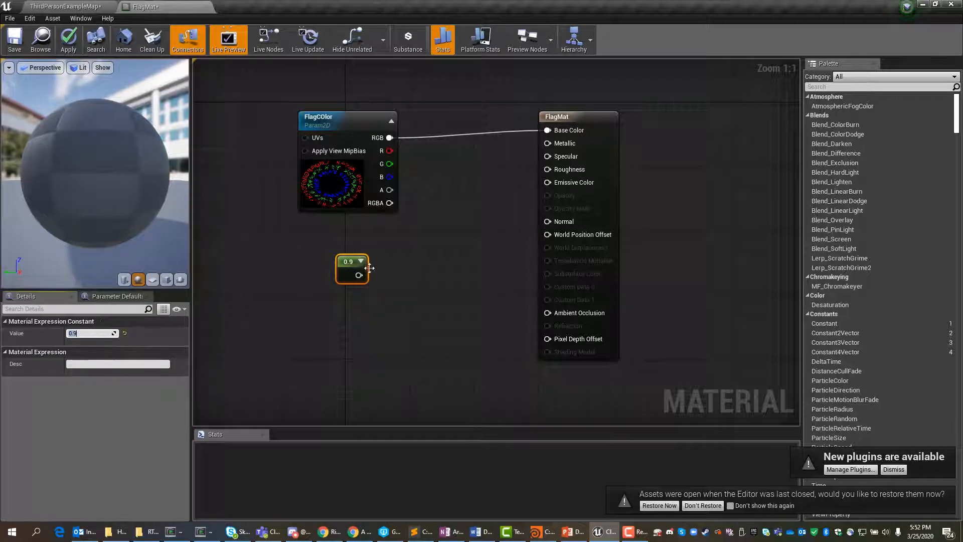
drag(359, 275, 549, 170)
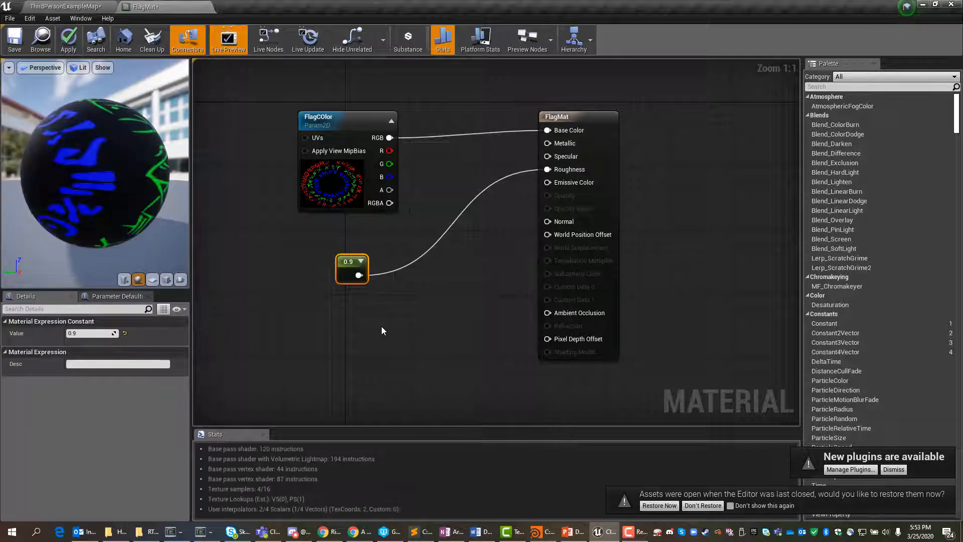
Step: Preview FlagMat on a plane and make the material two sided, checking both faces of the plane
click(596, 120)
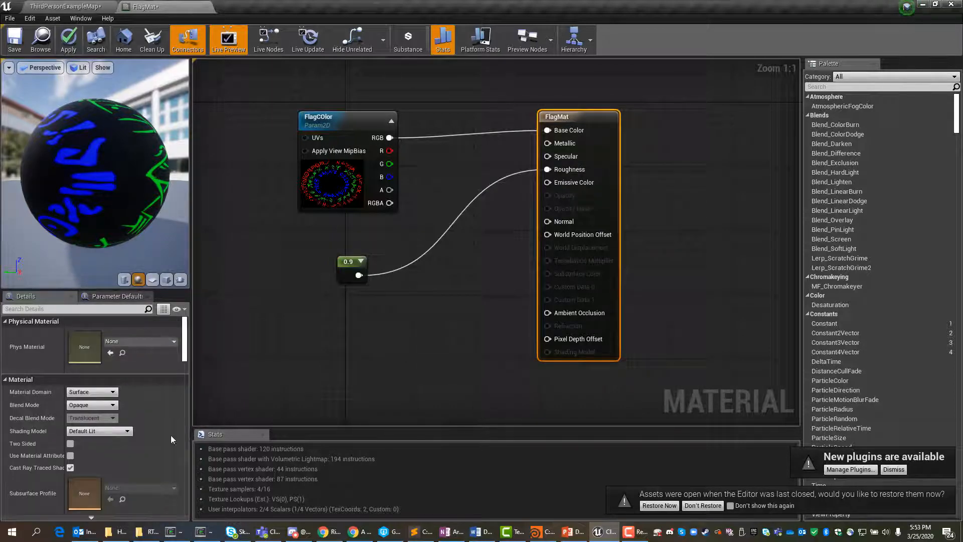
click(70, 444)
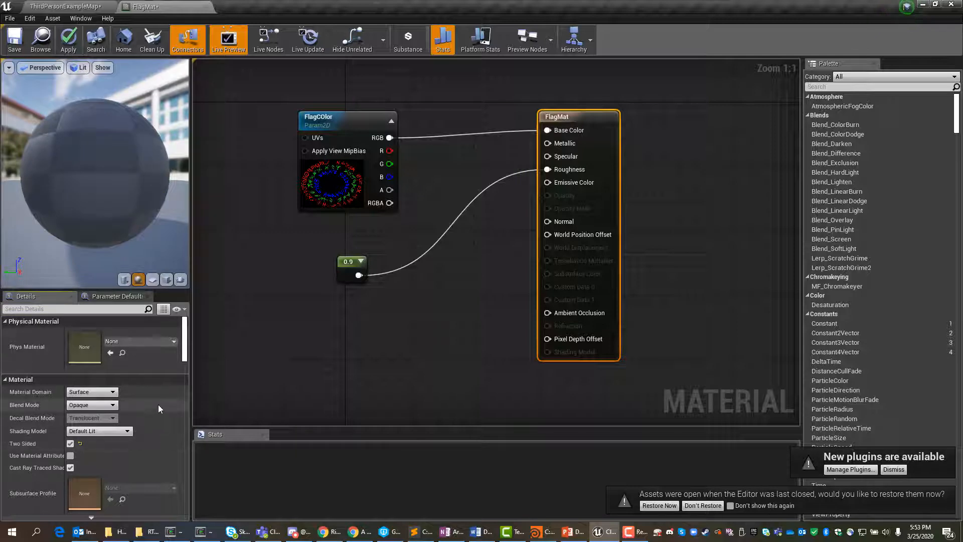
click(70, 443)
click(152, 279)
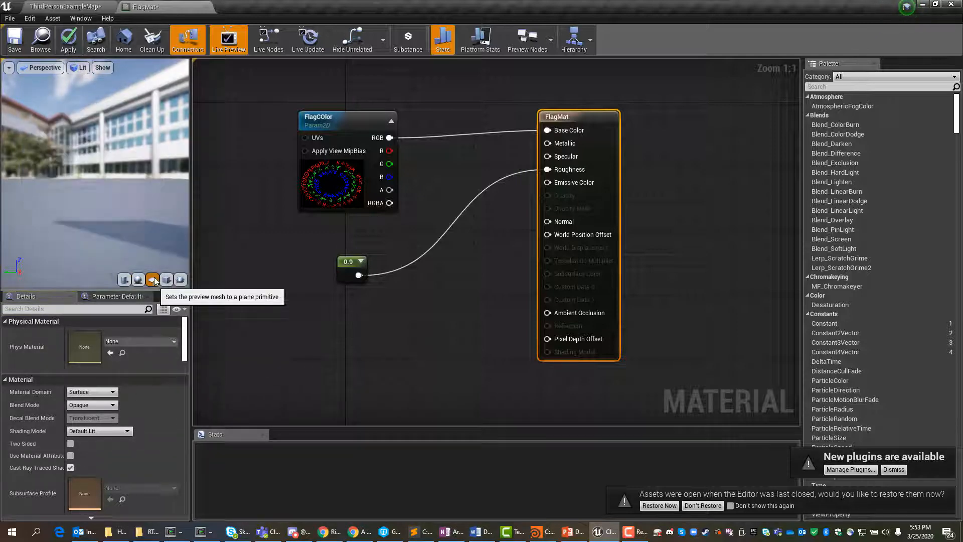
drag(116, 196, 211, 194)
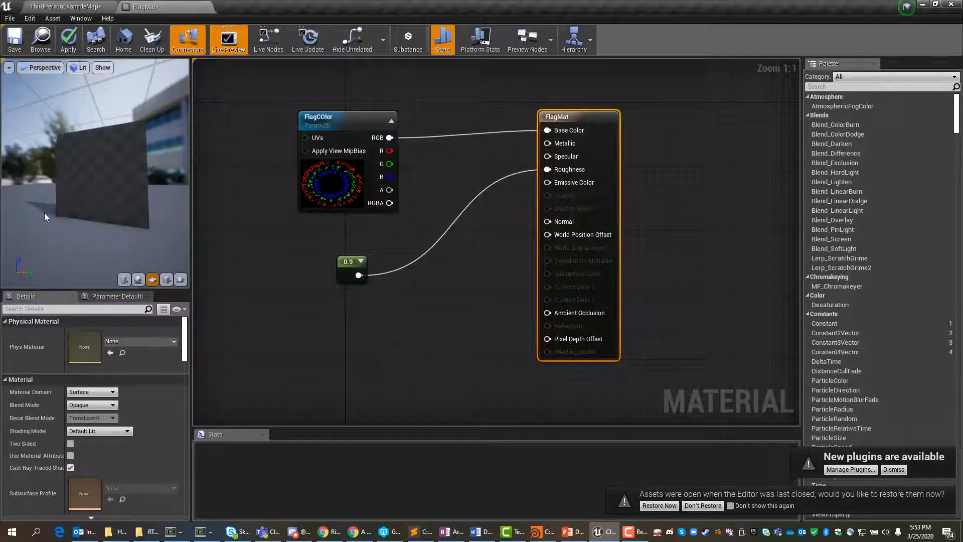
click(70, 444)
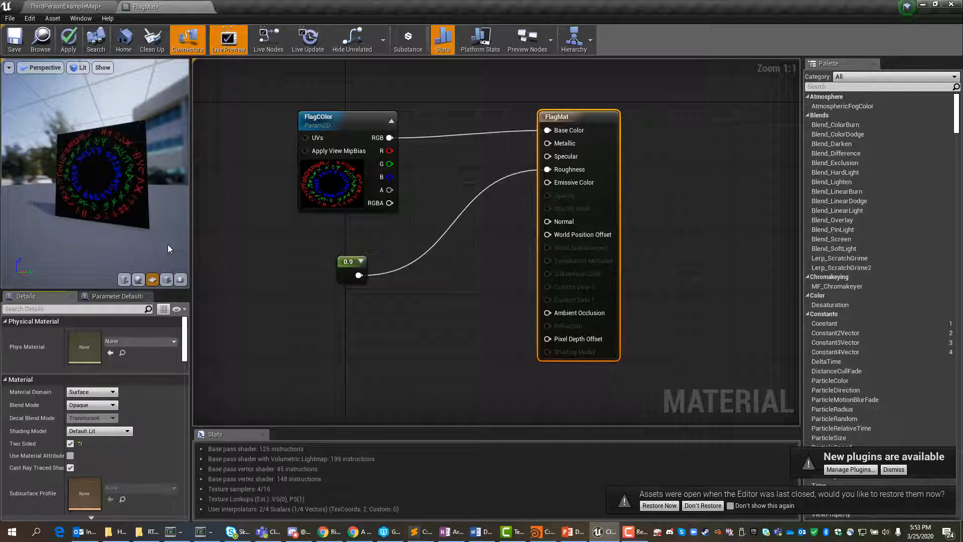
drag(168, 245, 10, 242)
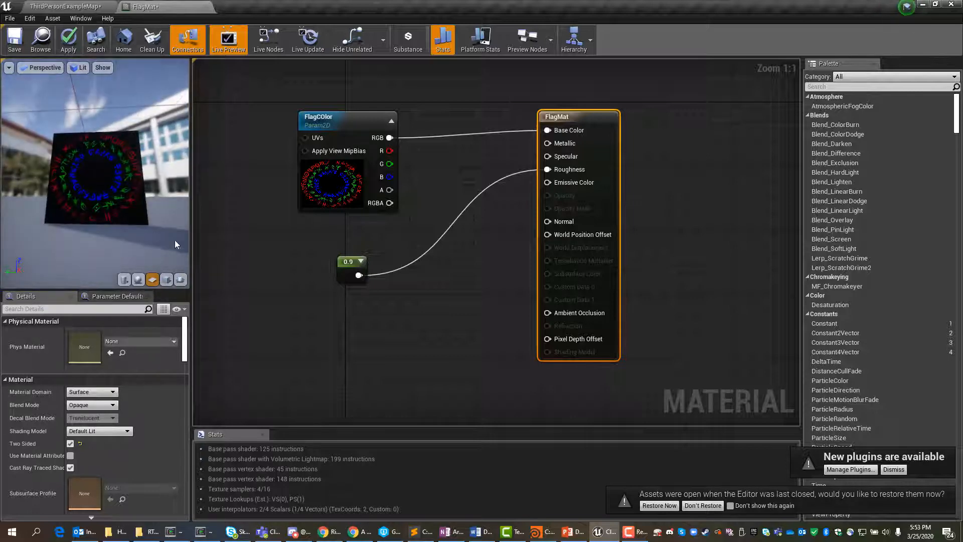
Step: Save the FlagMat material and close its editor
click(14, 34)
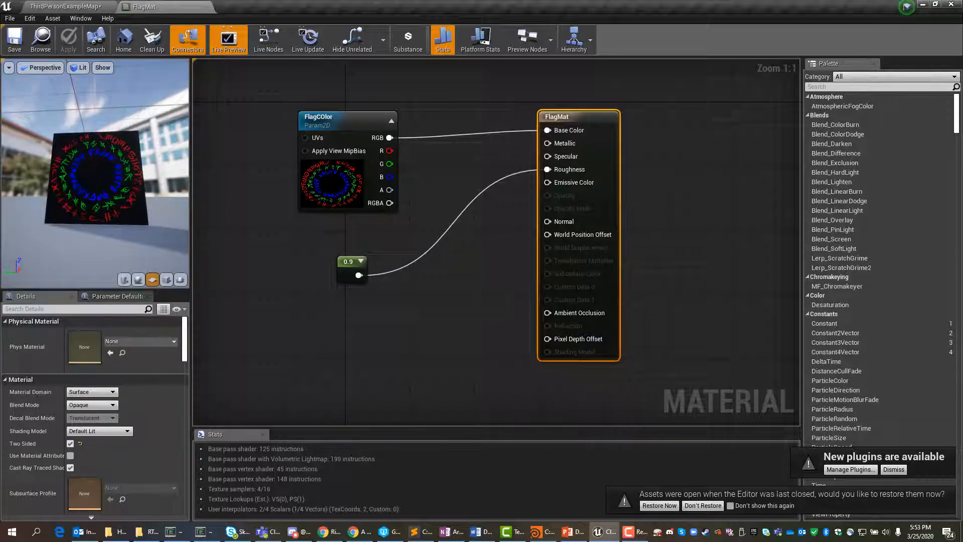
key(alt+Tab)
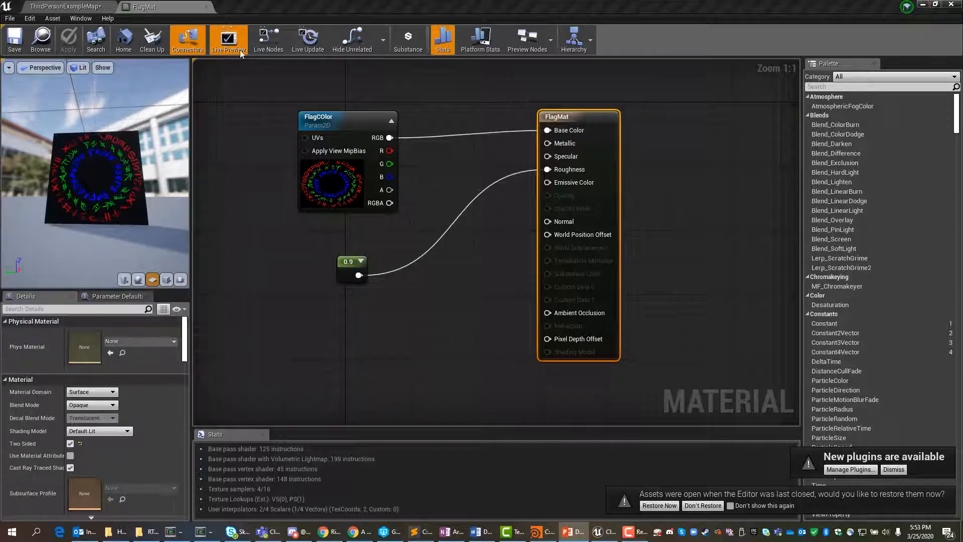
click(206, 7)
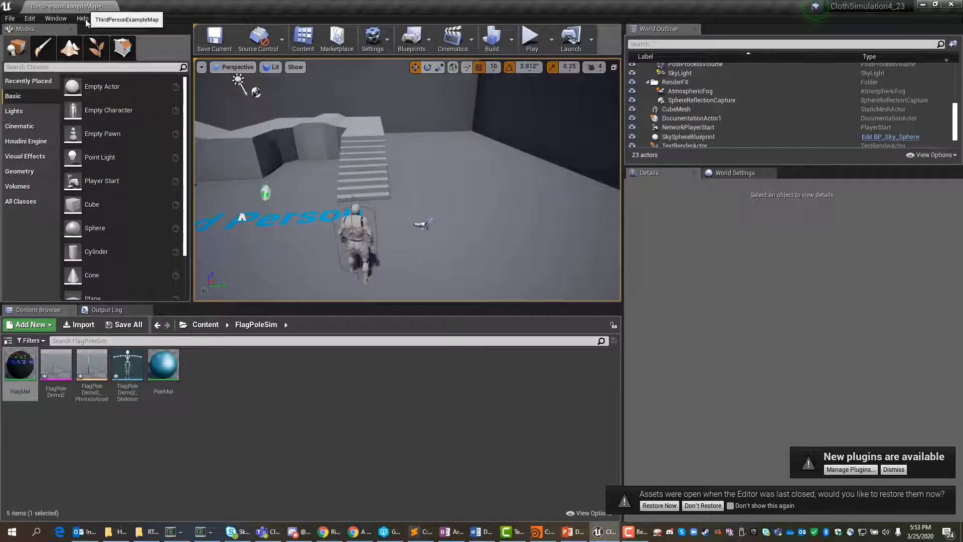
Step: Open the FlagPoleDemo2 skeletal mesh, dock its editor in the main window, and inspect the textured flag from several angles
double_click(54, 364)
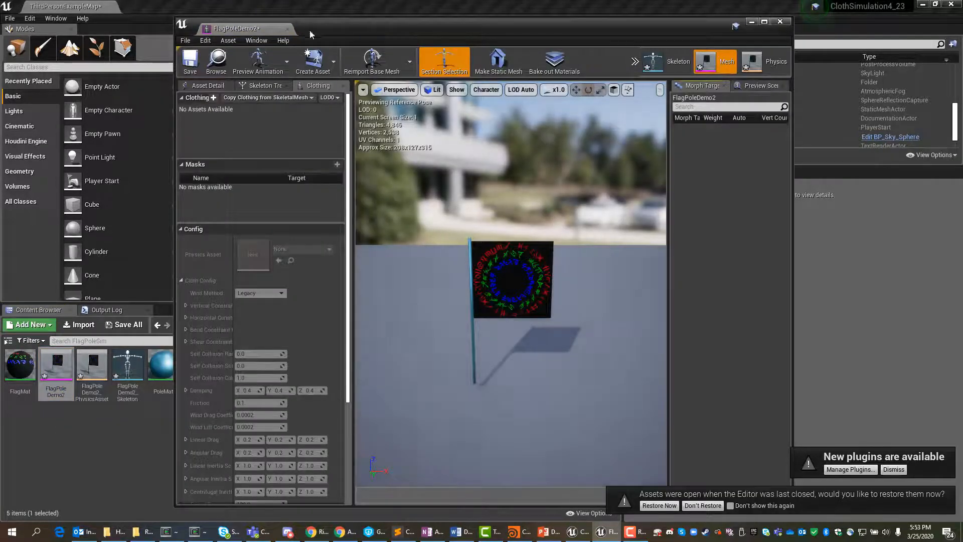
drag(242, 30, 220, 6)
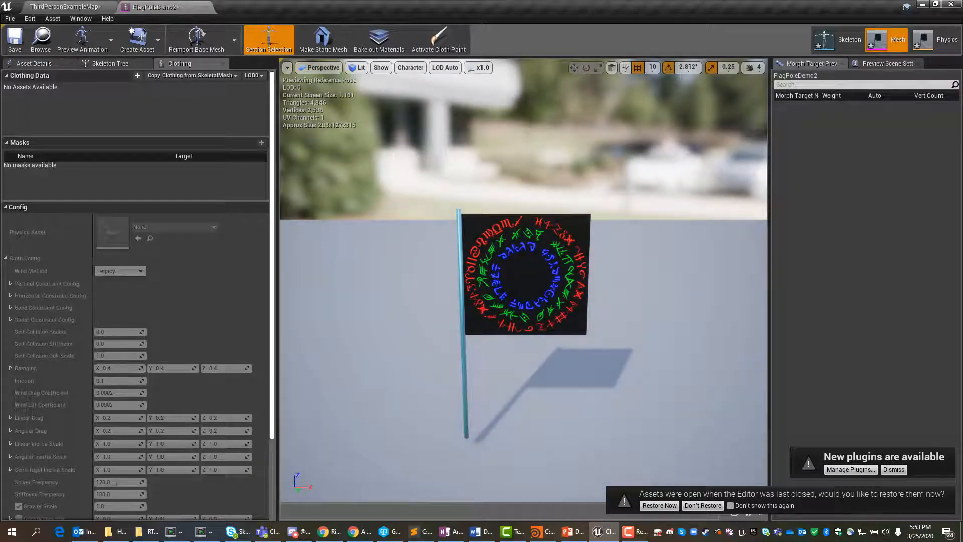
mouse_move(626, 301)
mouse_down()
mouse_move(712, 303)
mouse_move(618, 307)
mouse_up()
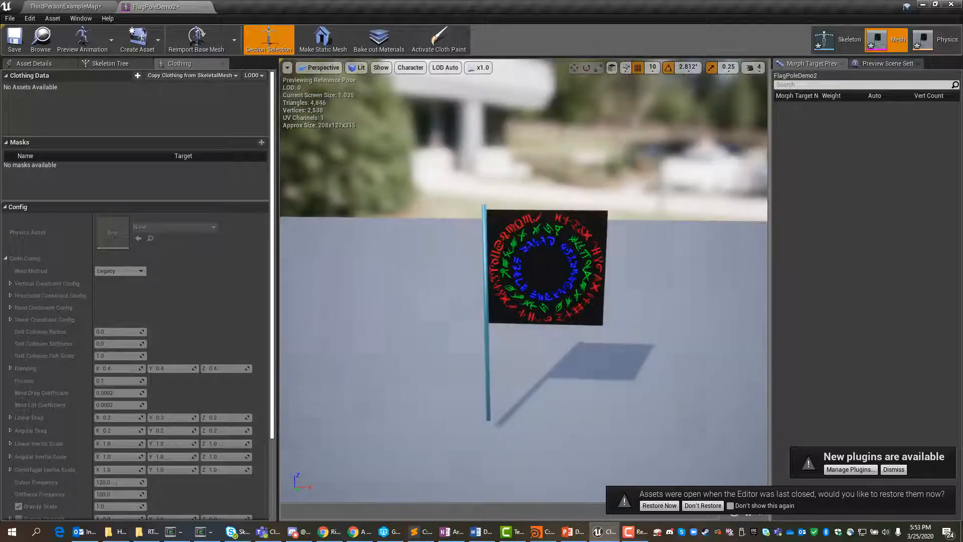
click(595, 286)
scroll(596, 286, up, 7)
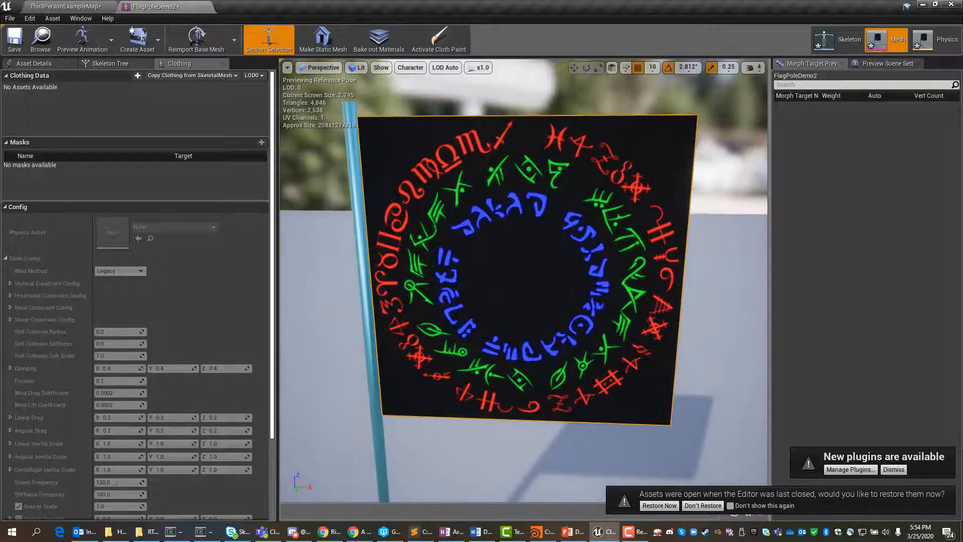
scroll(599, 292, down, 10)
scroll(602, 297, up, 4)
mouse_move(602, 297)
alt+mouse_down()
mouse_move(471, 341)
mouse_move(411, 296)
mouse_move(532, 273)
mouse_move(617, 300)
alt+mouse_up()
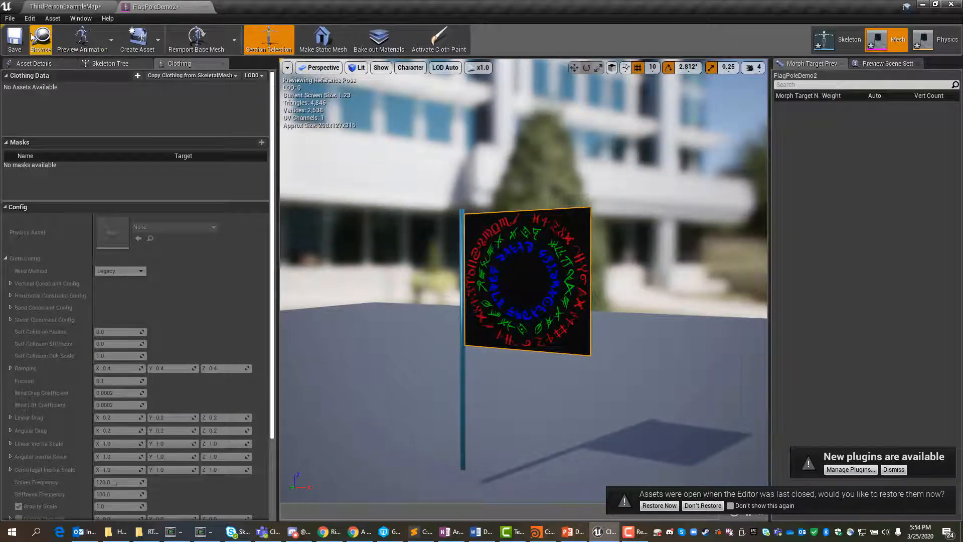
Step: Save the FlagPoleDemo2 skeletal mesh and switch to its physics asset
click(16, 40)
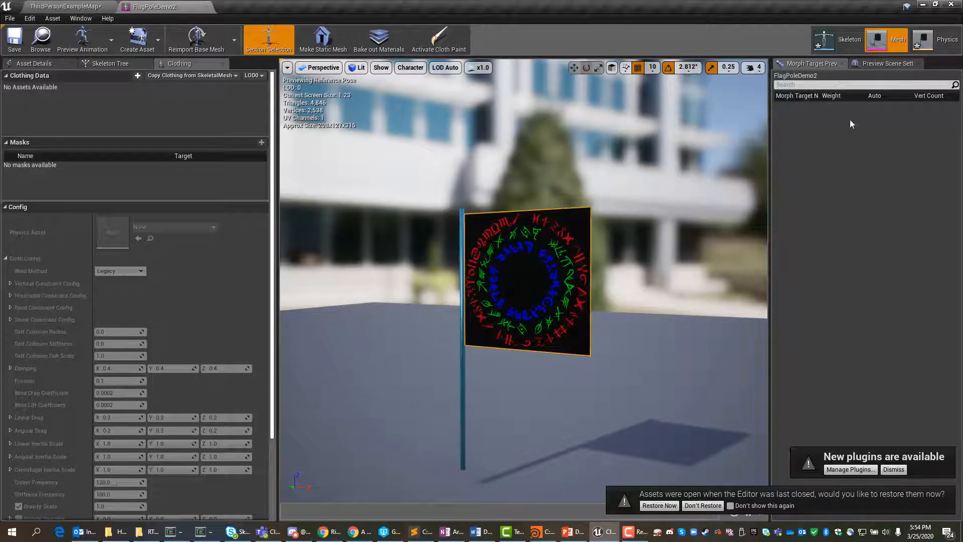
click(936, 40)
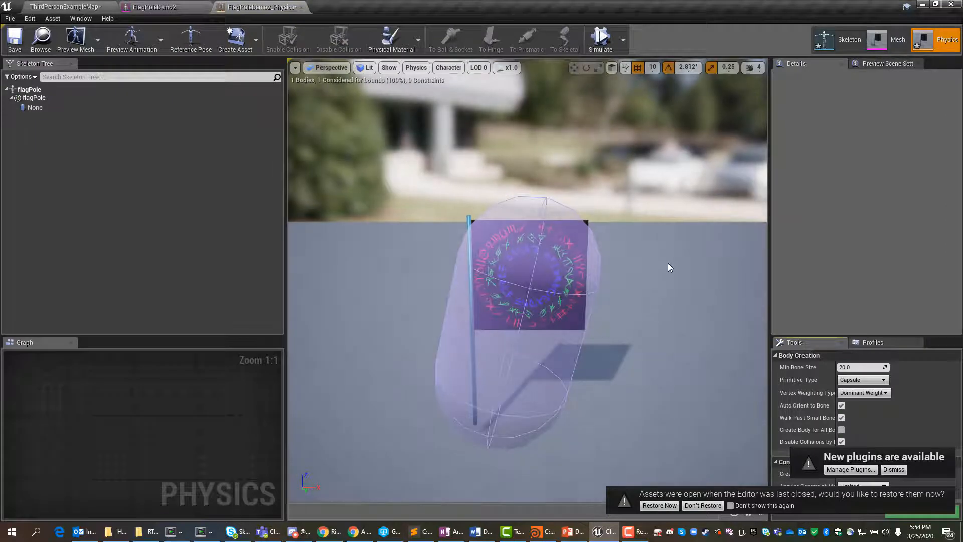
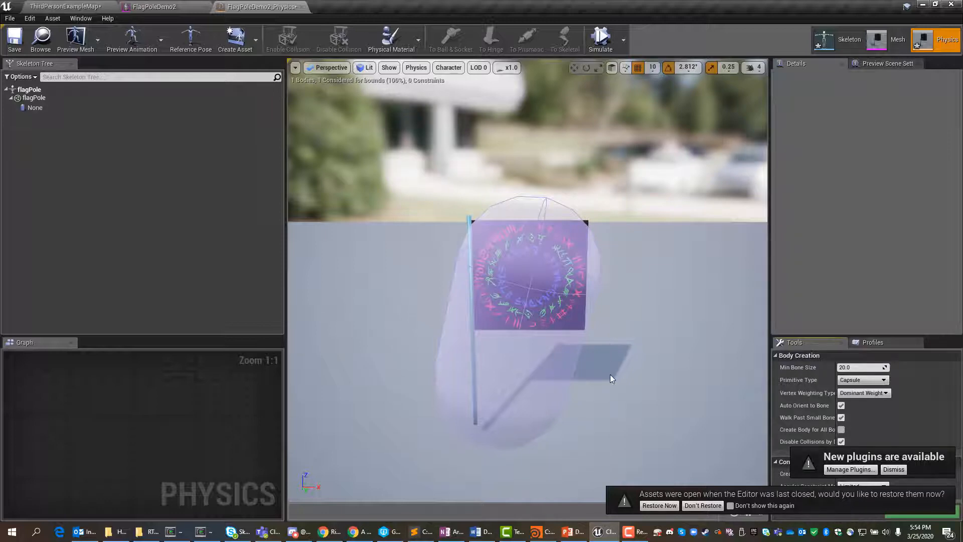
Step: Rotate the flagPole collision capsule upright and shrink it uniformly to about the pole's thickness
click(560, 379)
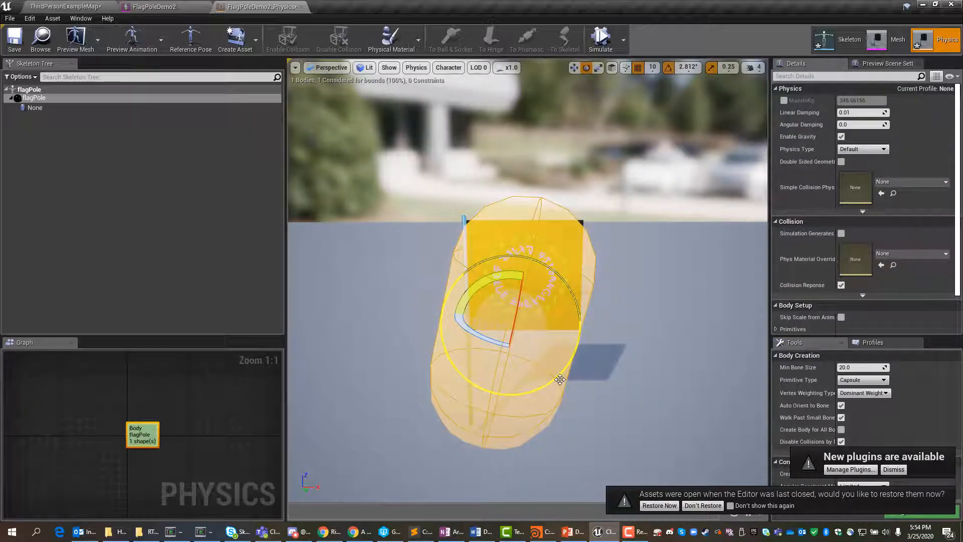
mouse_move(508, 277)
mouse_down()
mouse_move(527, 277)
mouse_move(507, 276)
mouse_up()
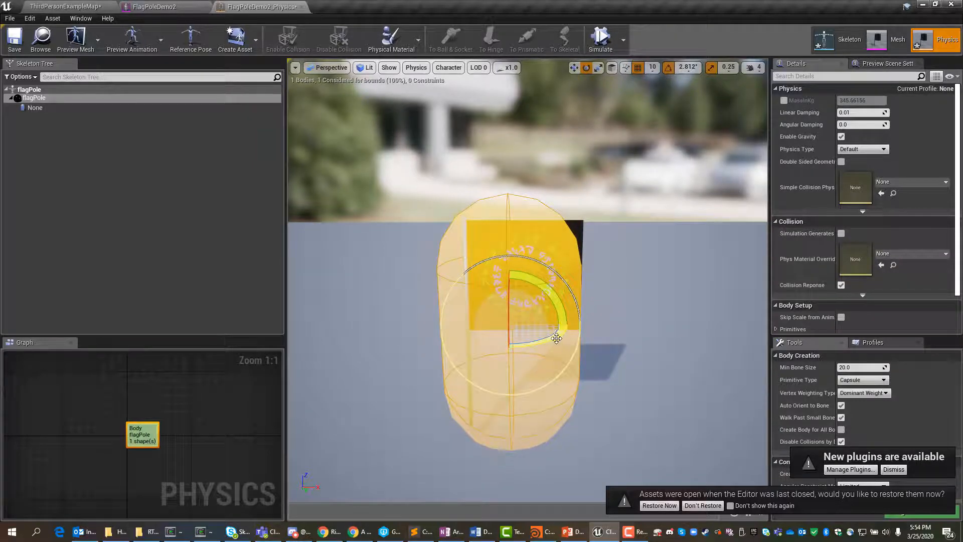
key(r)
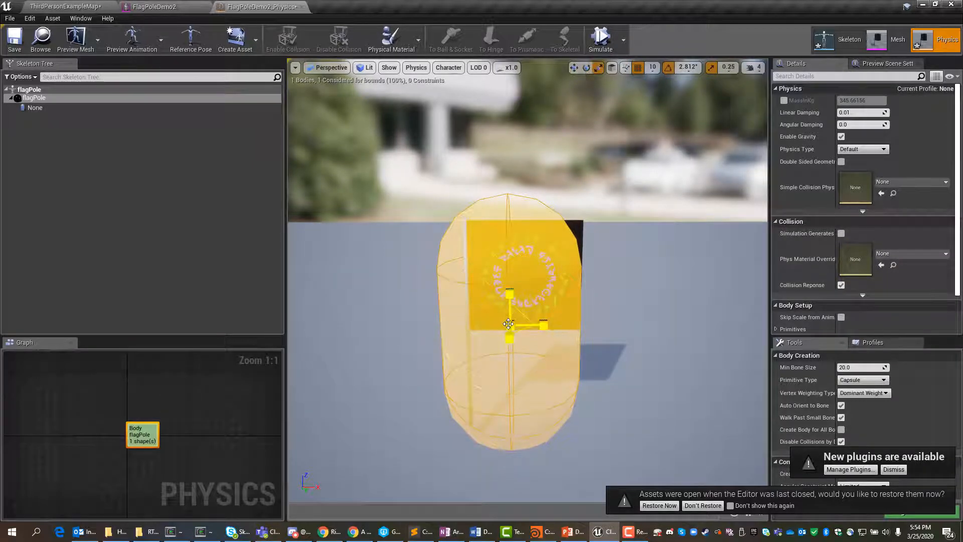
drag(510, 326, 459, 367)
Step: Move the thin collision capsule onto the pole and stretch it vertically to the pole's full height
key(w)
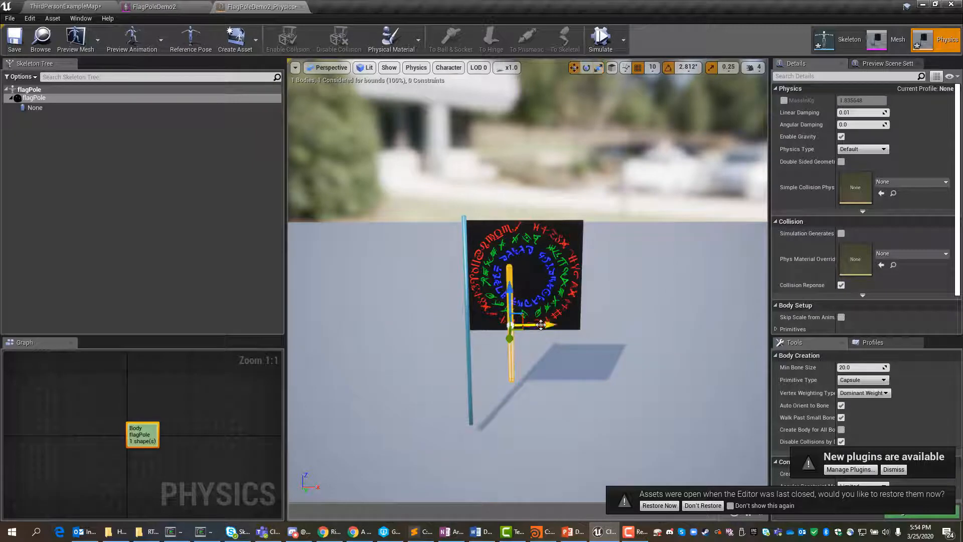
drag(536, 327, 508, 329)
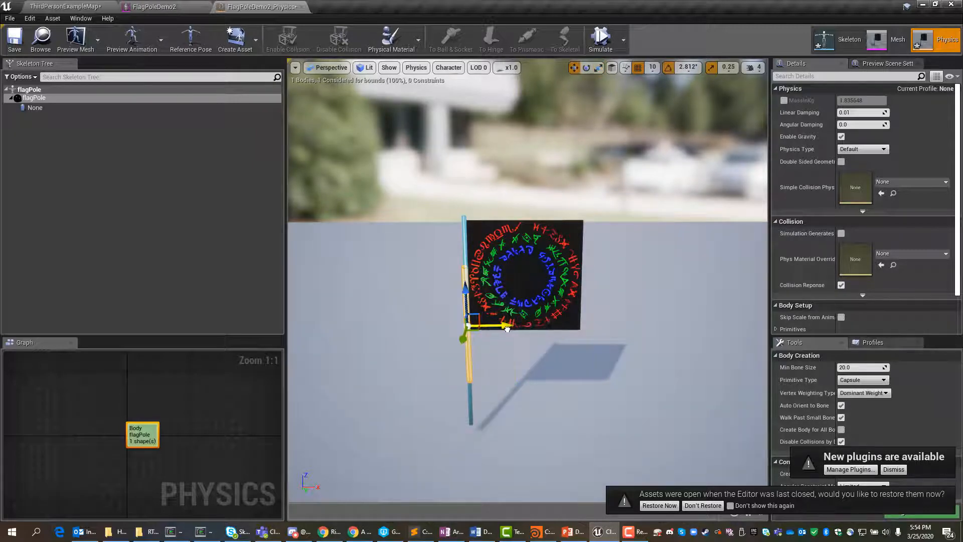
key(r)
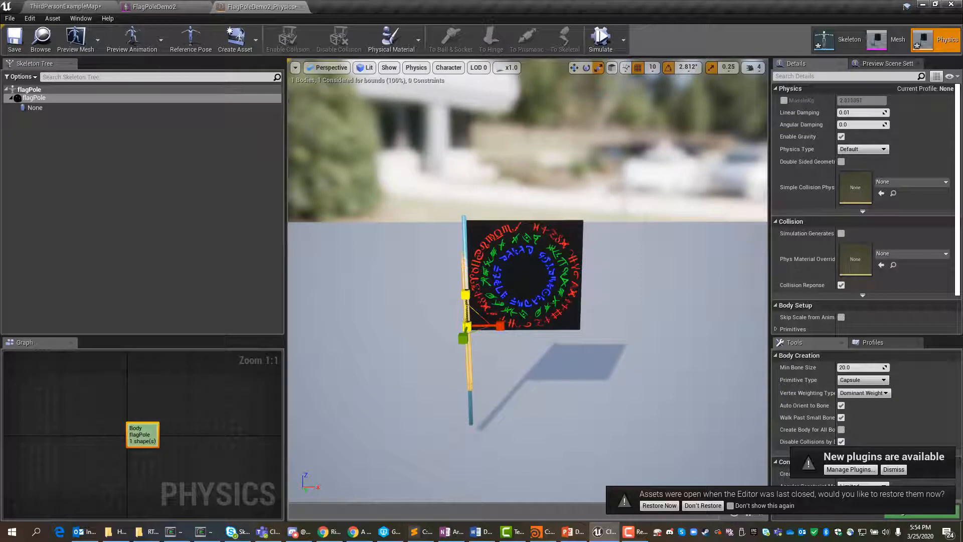
drag(466, 295, 466, 291)
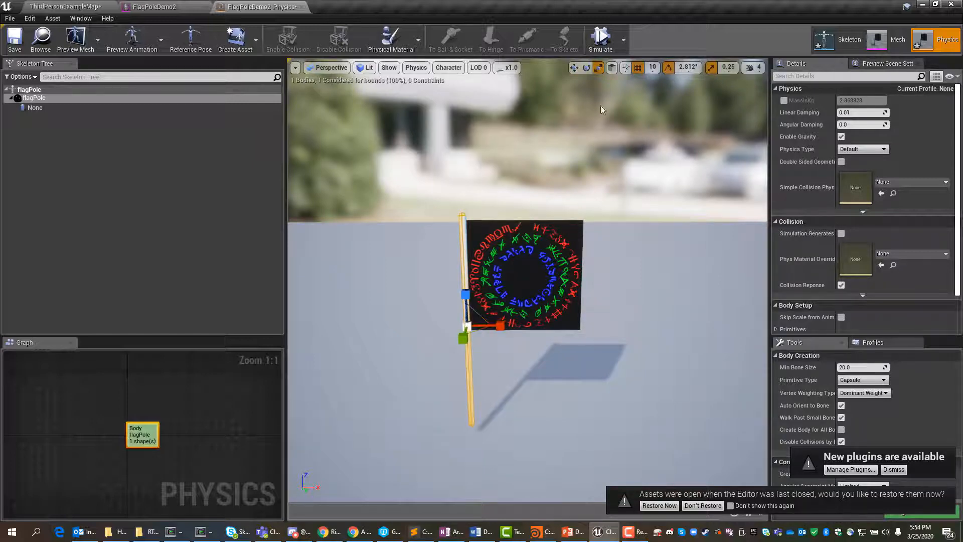
click(732, 67)
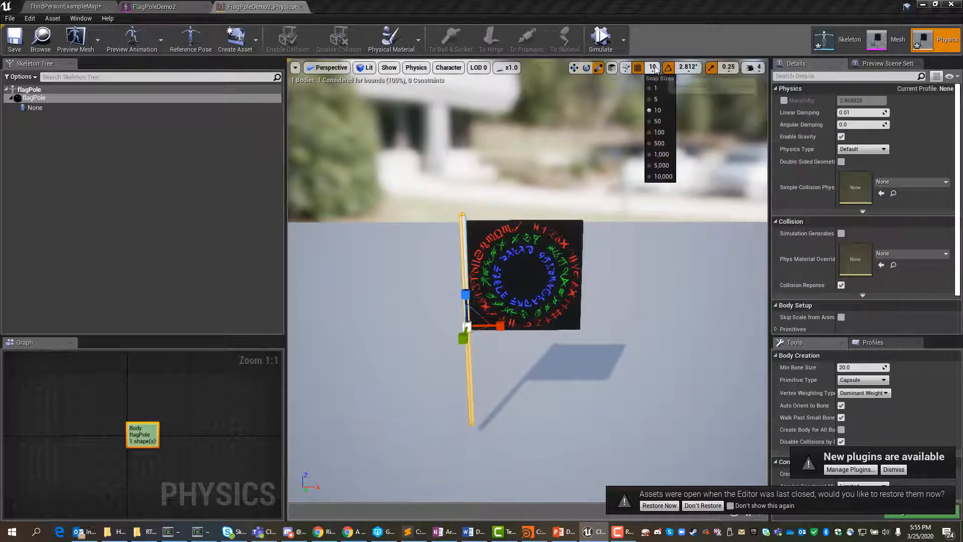
mouse_move(688, 70)
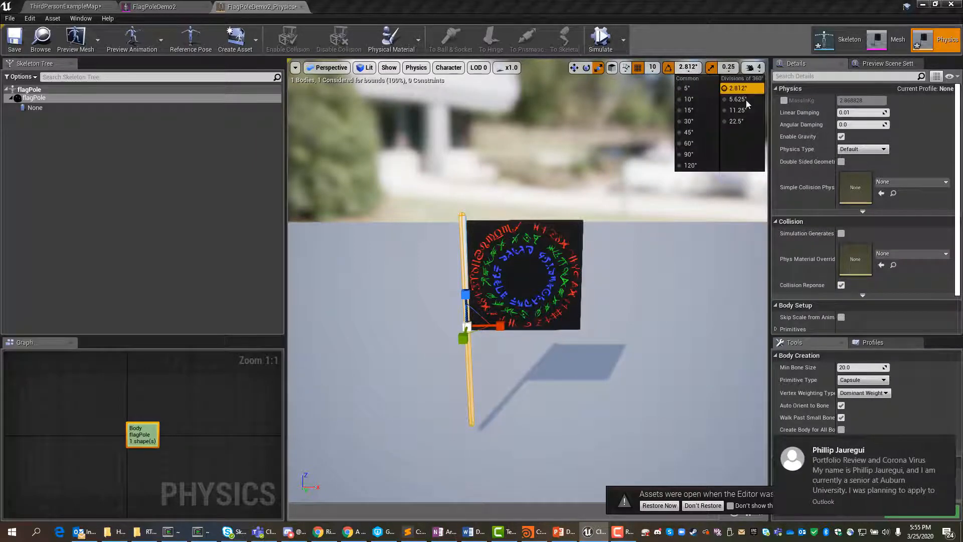
mouse_move(729, 69)
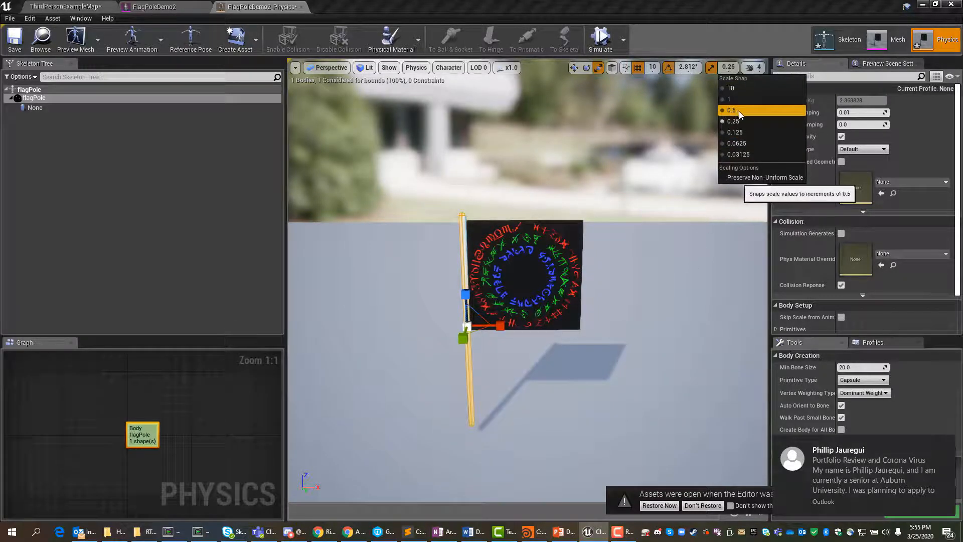
click(687, 70)
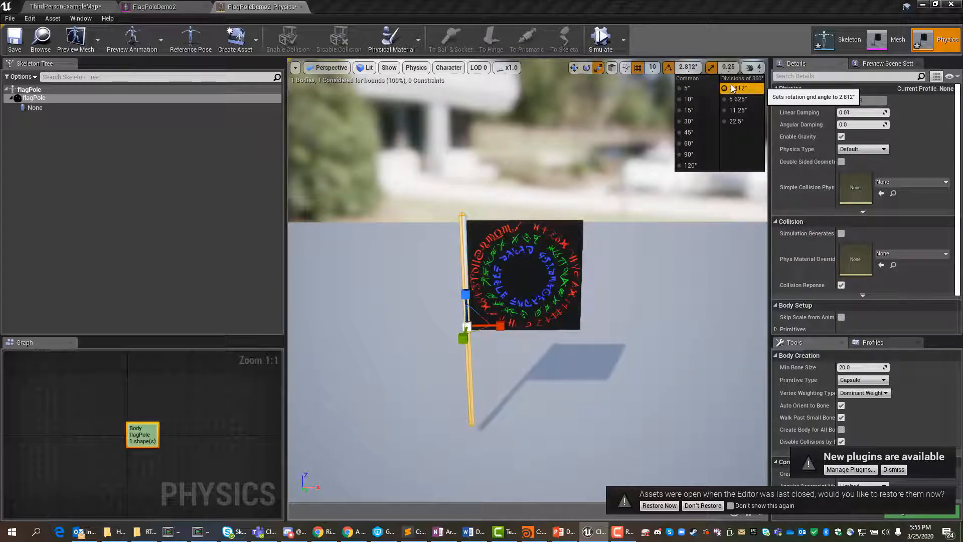
click(526, 420)
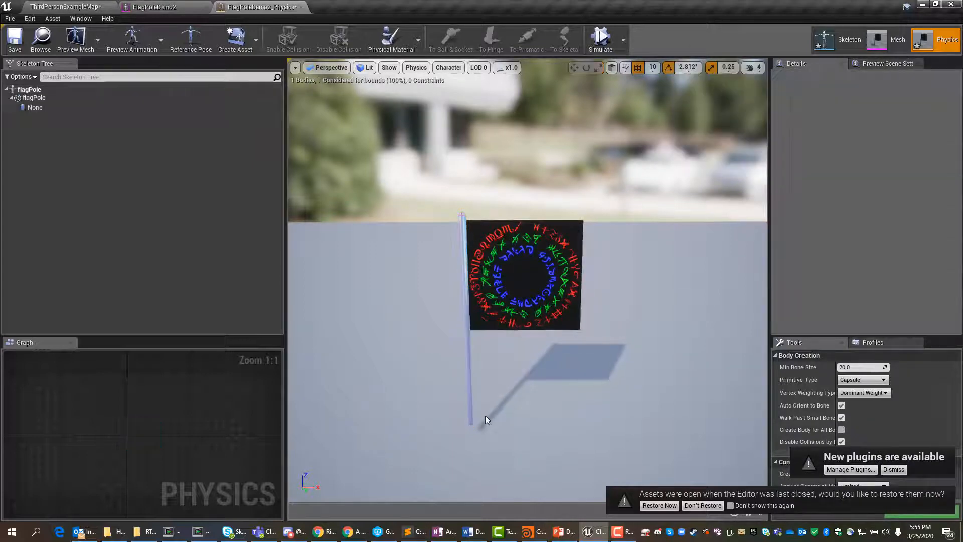
Step: Reselect the pole's collision capsule and tilt it slightly in the plane of the flag
click(472, 418)
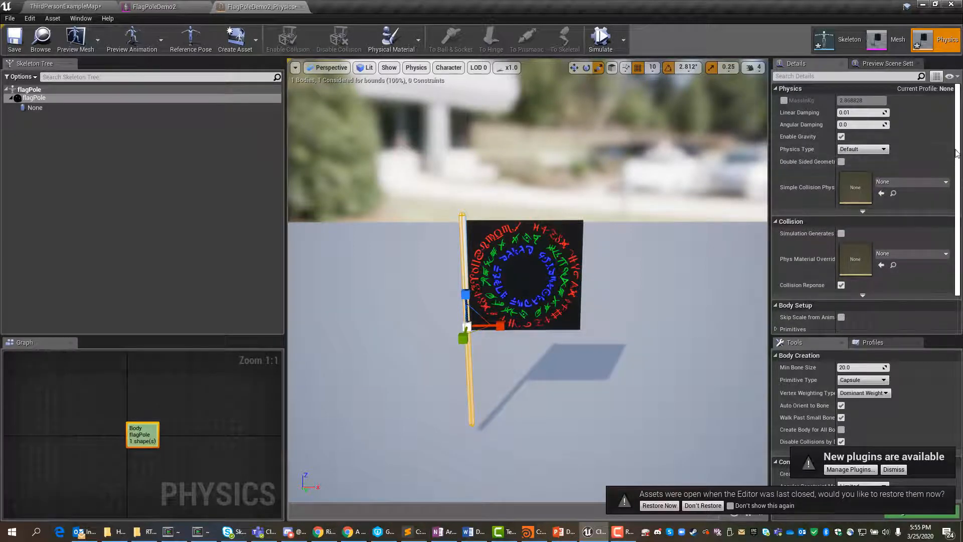
scroll(960, 100, down, 2)
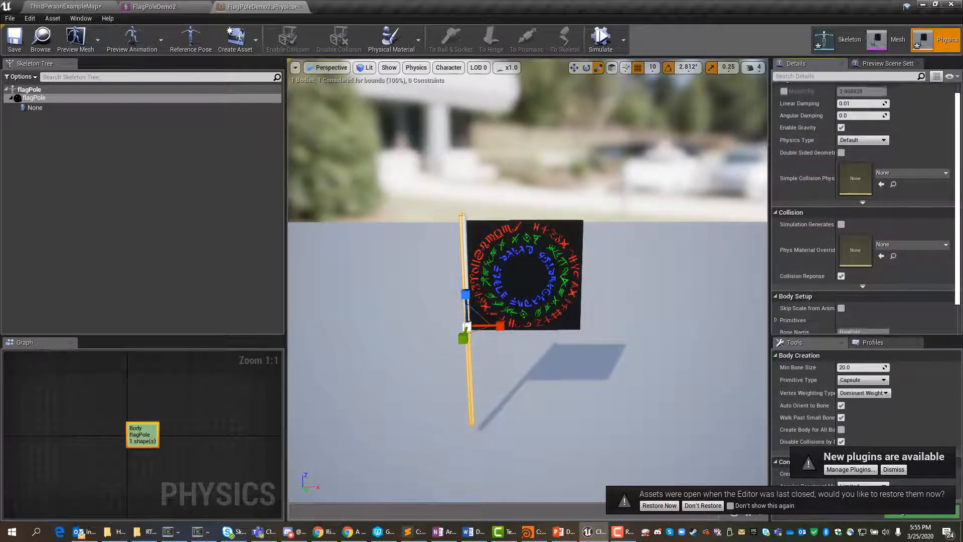
scroll(863, 211, down, 2)
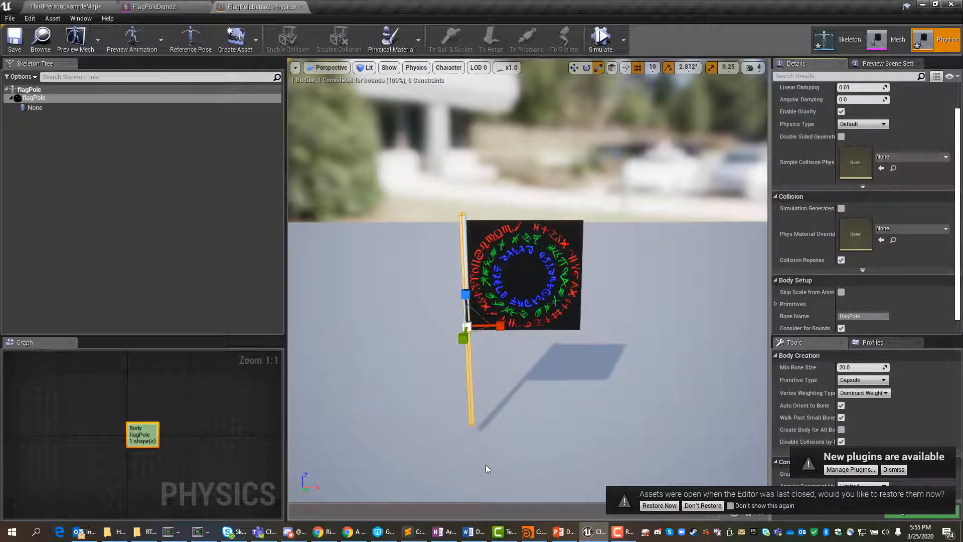
right_drag(465, 384, 469, 384)
key(e)
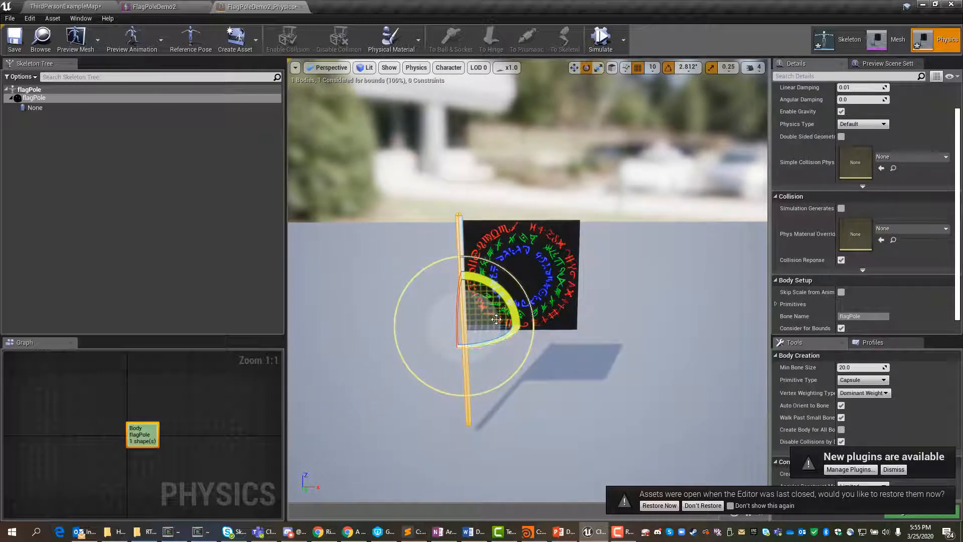
drag(502, 297, 502, 297)
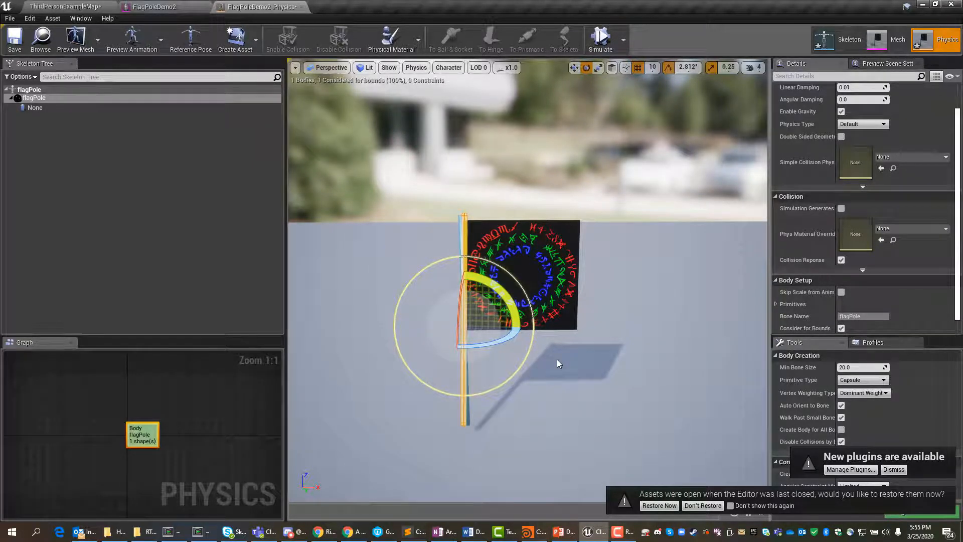
right_drag(557, 360, 595, 368)
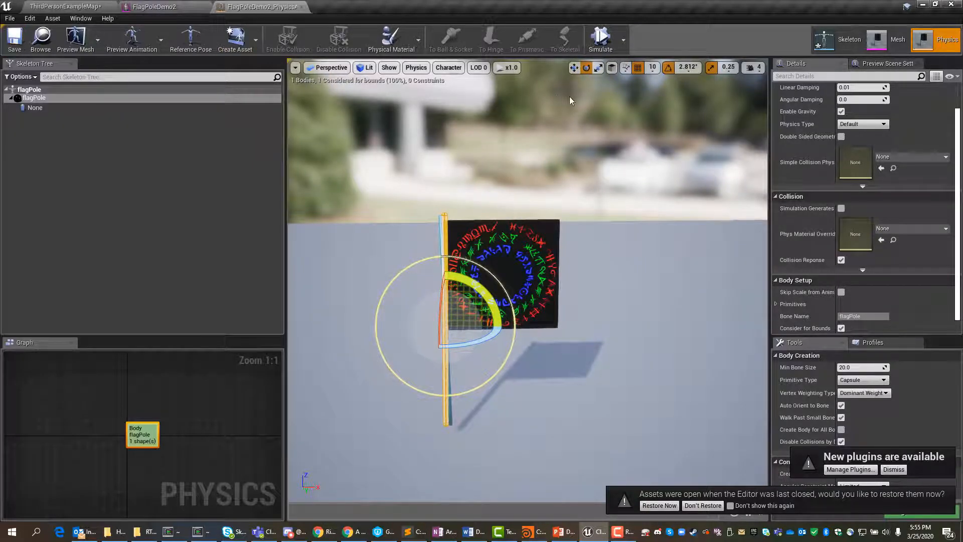
Step: In the FlagPoleDemo2 mesh editor, create clothing data from the flag section with the FlagPoleDemo2 physics asset and apply it to that section
click(893, 42)
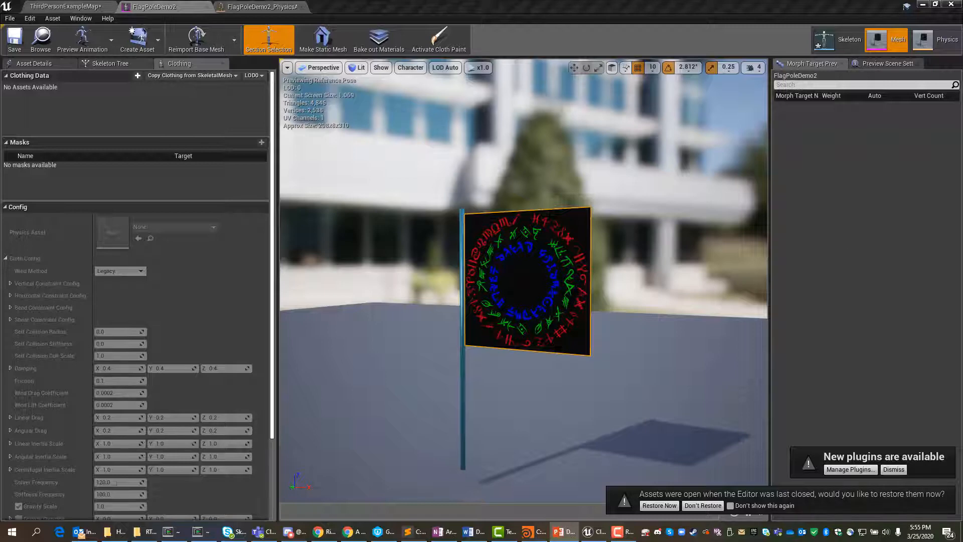
mouse_move(505, 282)
alt+mouse_down()
mouse_move(572, 303)
mouse_move(506, 283)
alt+mouse_up()
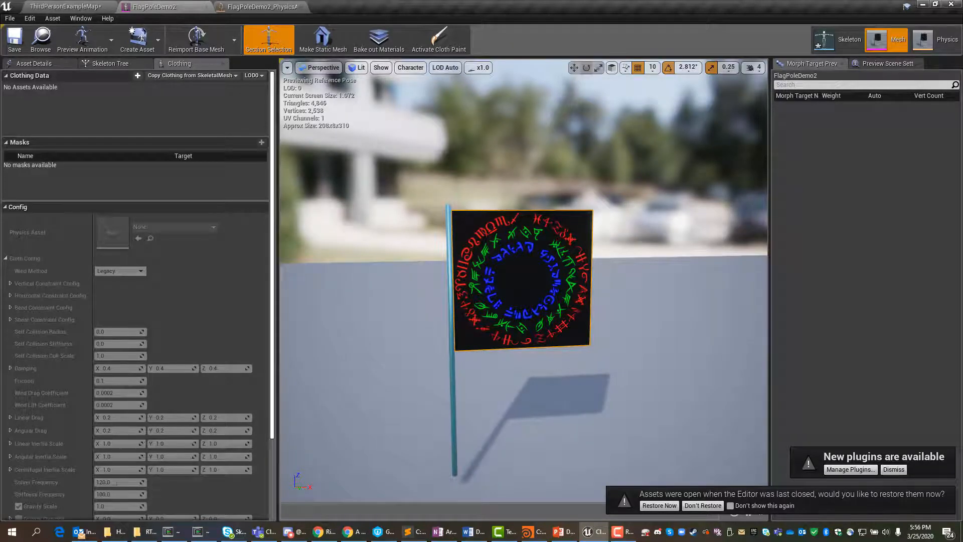
right_click(506, 263)
mouse_move(545, 321)
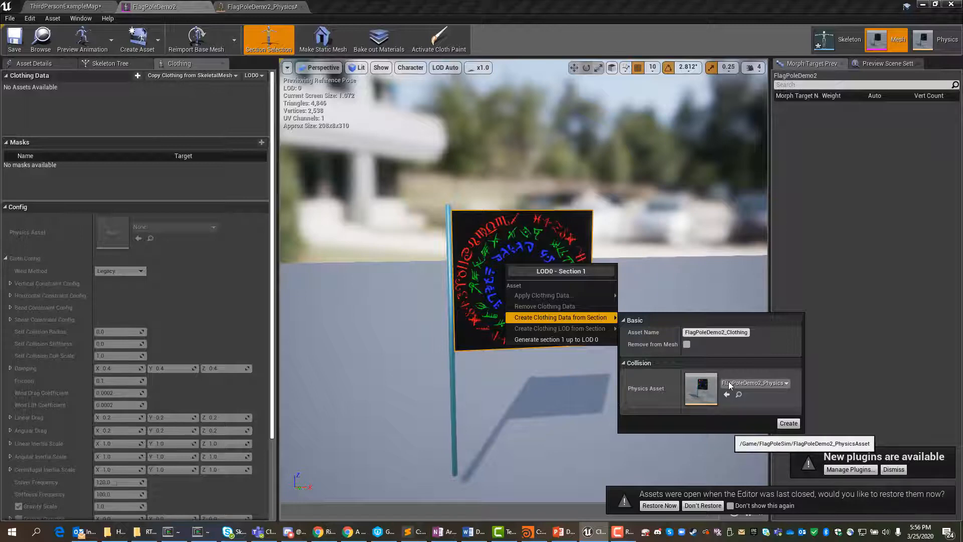
click(789, 424)
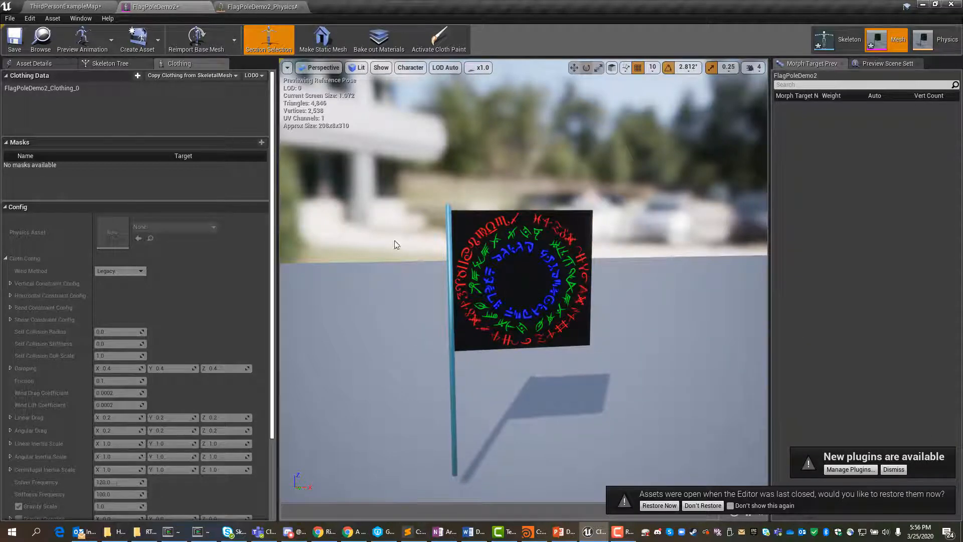
right_click(523, 281)
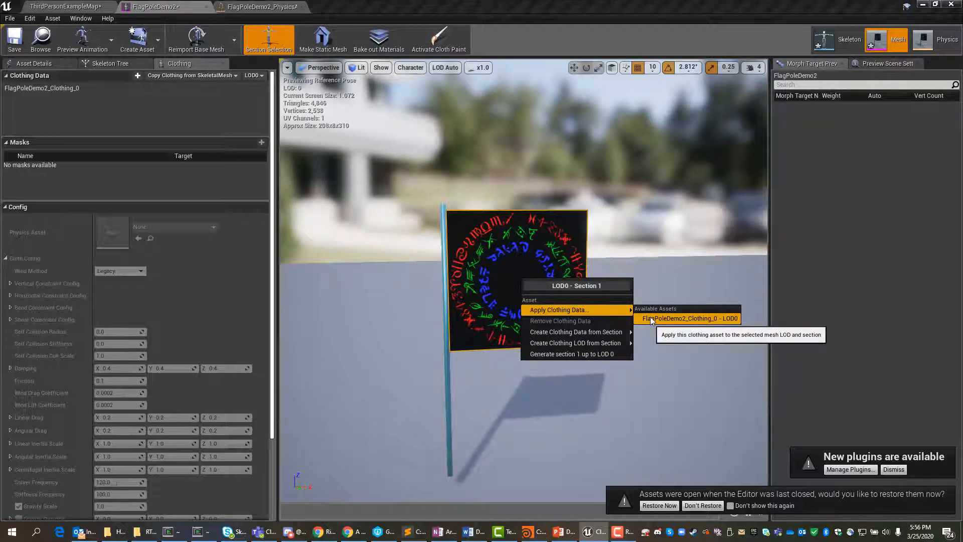
click(649, 316)
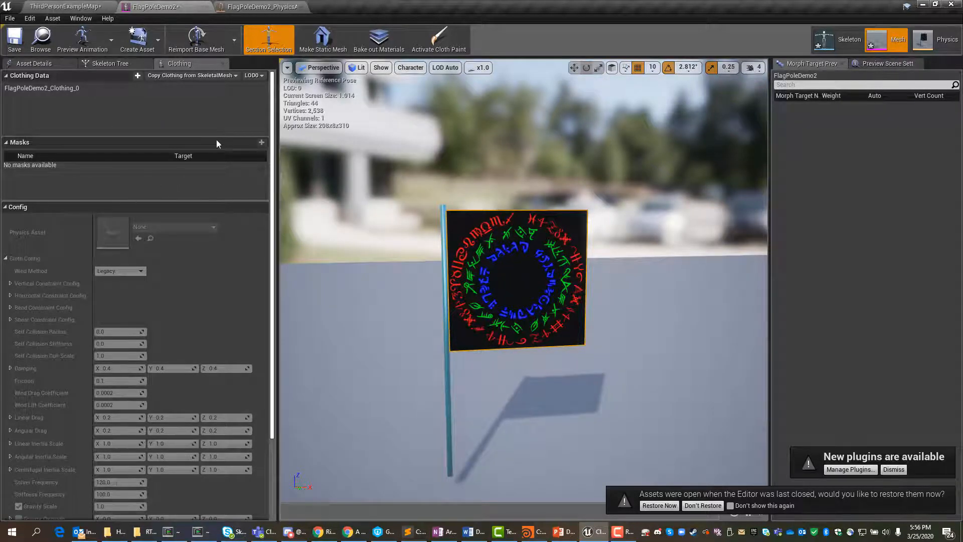
Step: Select the FlagPoleDemo2_Clothing_0 data and activate cloth painting on the flag
click(55, 88)
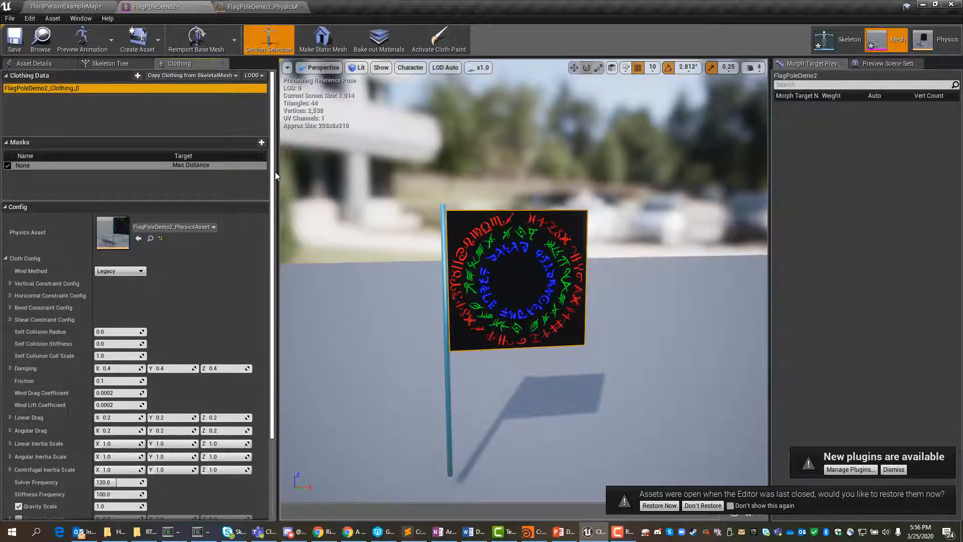
scroll(275, 172, down, 4)
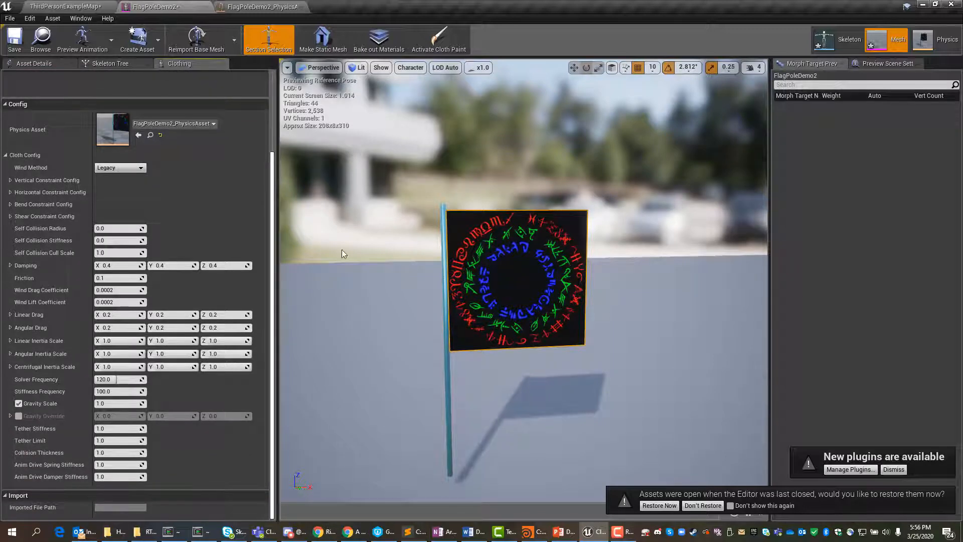
click(436, 37)
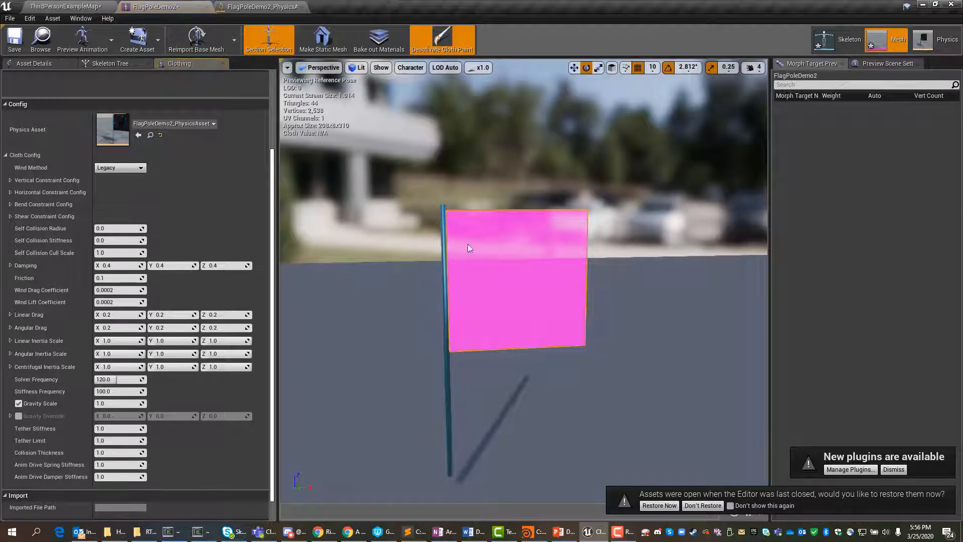
alt+drag(620, 328, 594, 331)
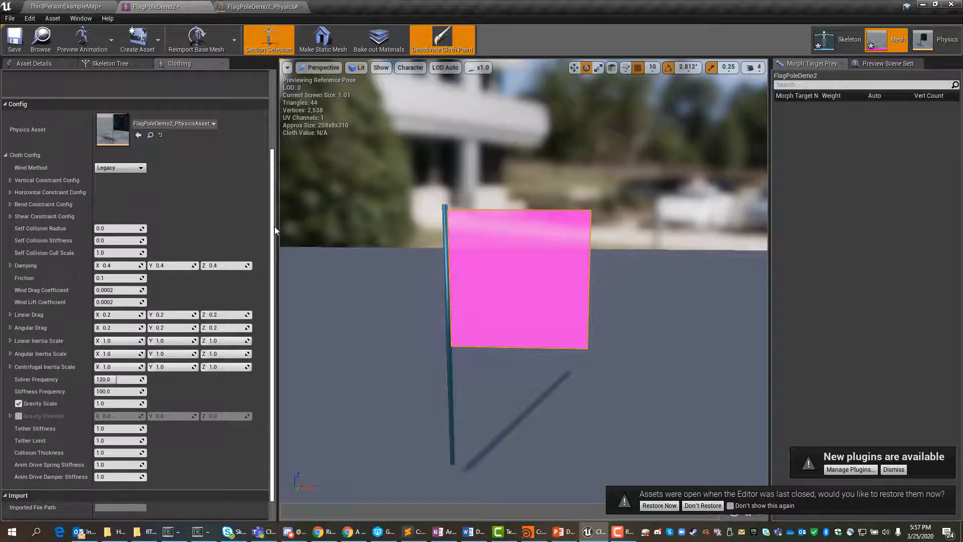
Step: Set the cloth paint brush radius to 20 and the paint value to 1000
drag(273, 229, 298, 414)
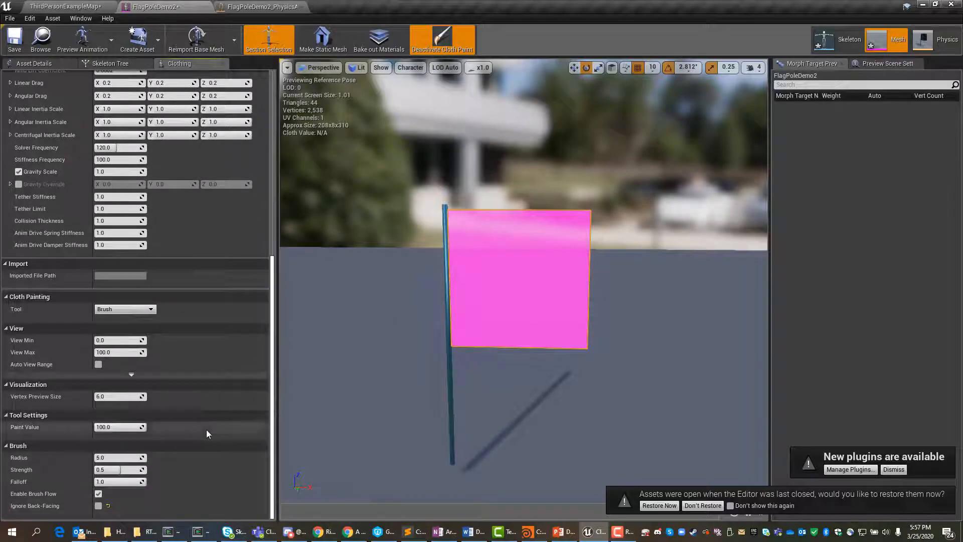
click(92, 451)
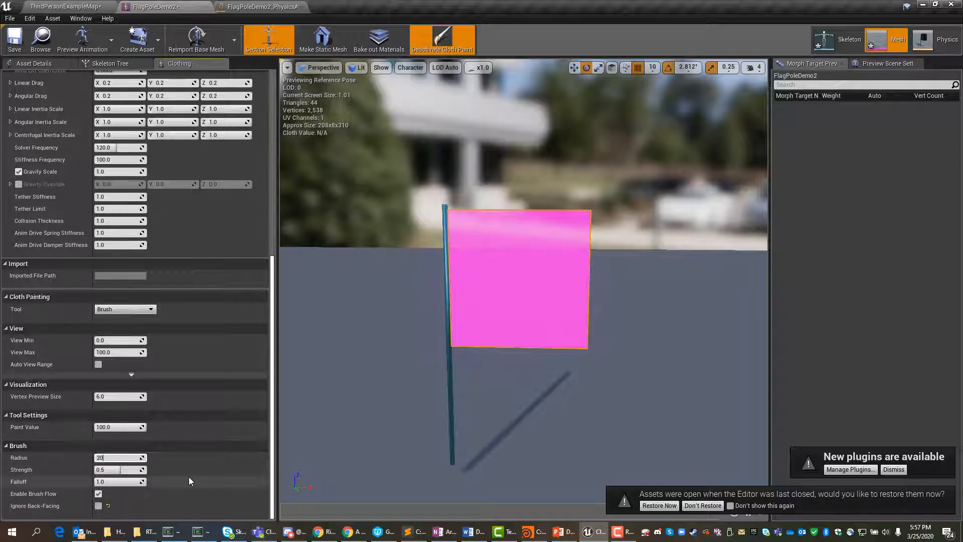
key(Return)
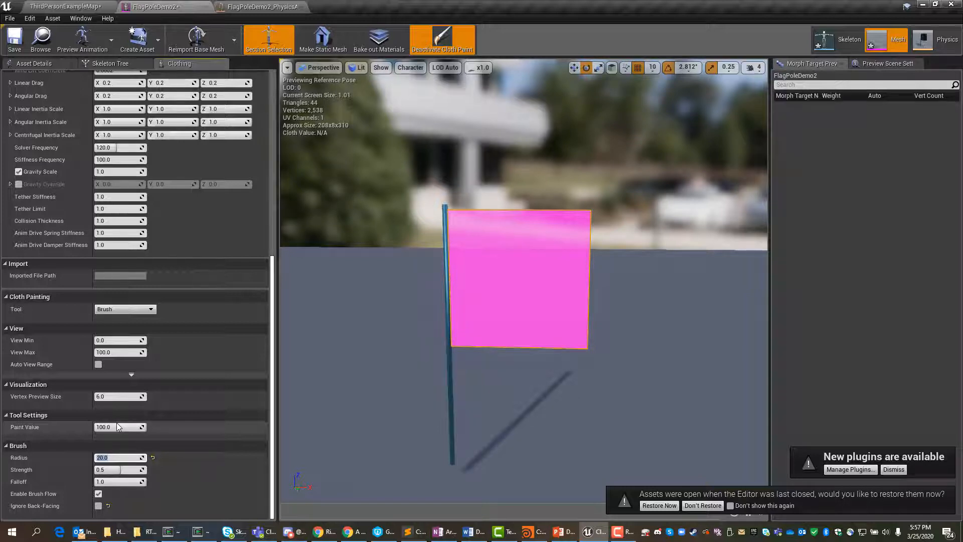
click(117, 425)
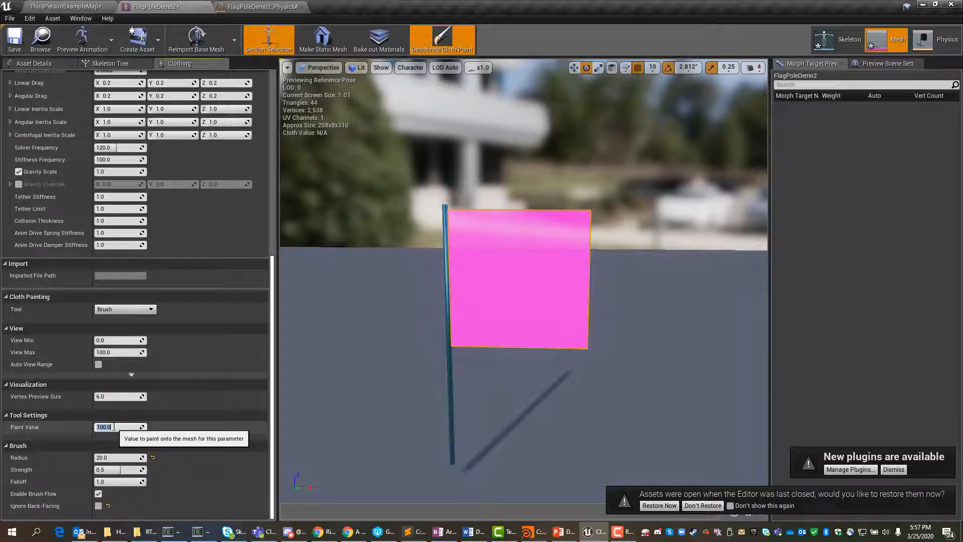
text(500)
text(1000)
key(Return)
Step: Paint the flag with the 1000 cloth value from its free edge towards the pole, leaving a narrow strip beside the pole unpainted
click(550, 296)
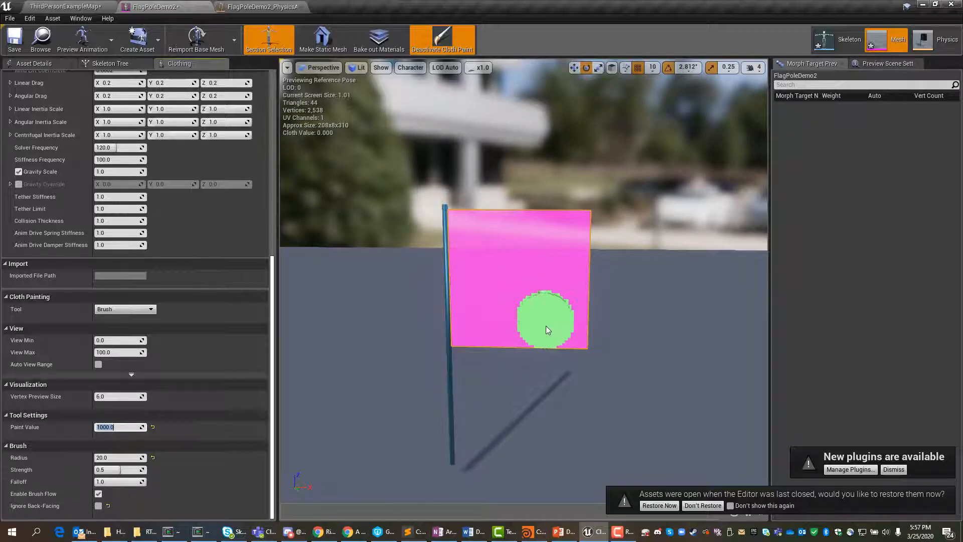
drag(564, 327, 562, 204)
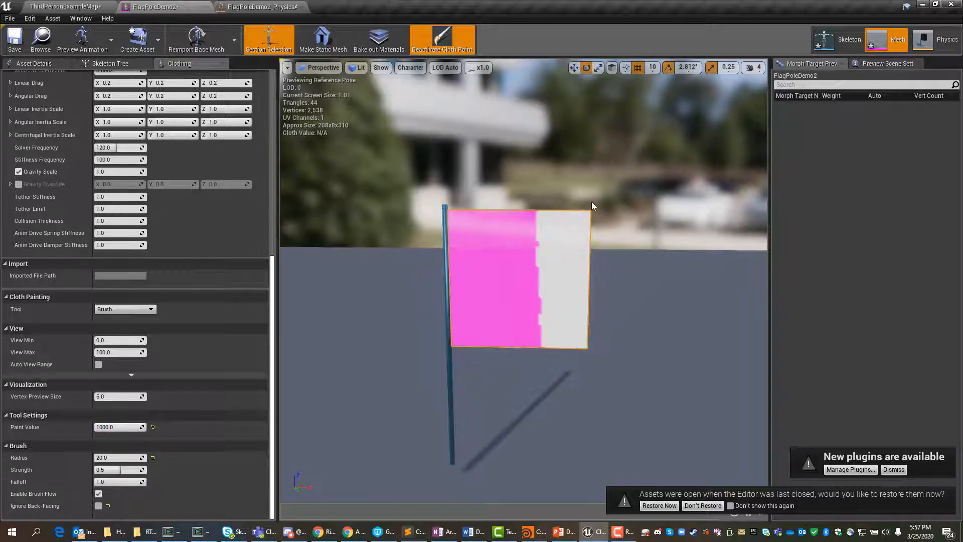
mouse_move(559, 305)
mouse_down()
mouse_move(526, 256)
mouse_move(520, 332)
mouse_move(513, 223)
mouse_move(501, 345)
mouse_move(487, 350)
mouse_move(486, 196)
mouse_move(477, 246)
mouse_up()
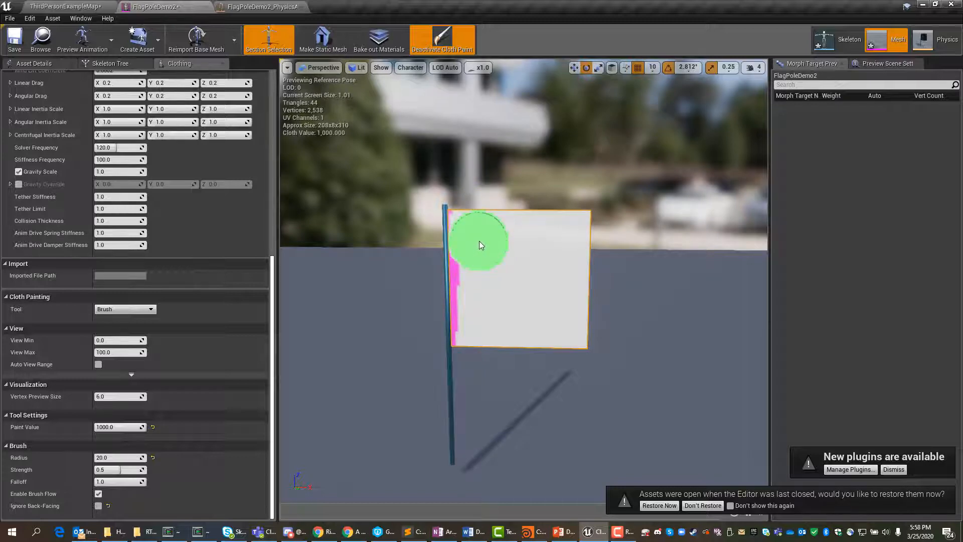
Step: Undo the last cloth paint stroke, repaint the flag beside the pole with the 1000 value, and check both sides of the flag
key(ctrl+z)
mouse_move(533, 248)
mouse_down()
mouse_move(579, 313)
mouse_move(570, 273)
mouse_move(563, 318)
mouse_move(512, 241)
mouse_move(572, 321)
mouse_move(579, 239)
mouse_move(575, 321)
mouse_move(501, 258)
mouse_move(493, 309)
mouse_move(484, 211)
mouse_move(489, 317)
mouse_move(482, 310)
mouse_move(481, 208)
mouse_move(483, 327)
mouse_move(483, 305)
mouse_up()
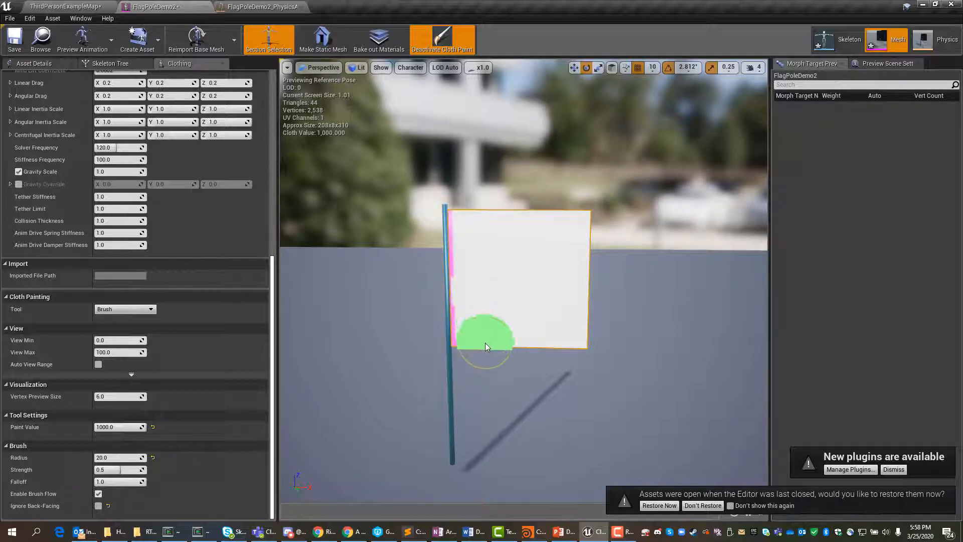
drag(482, 330, 481, 319)
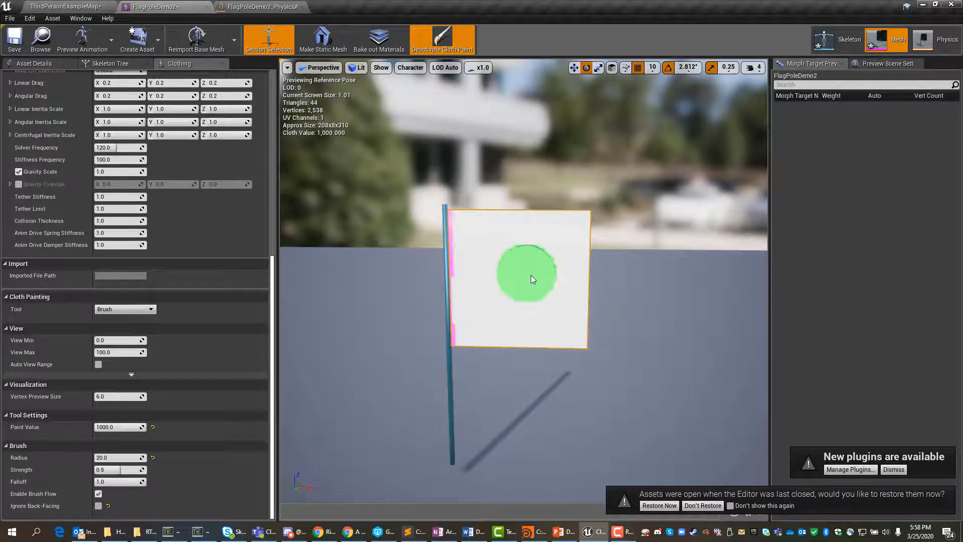
alt+drag(661, 329, 559, 288)
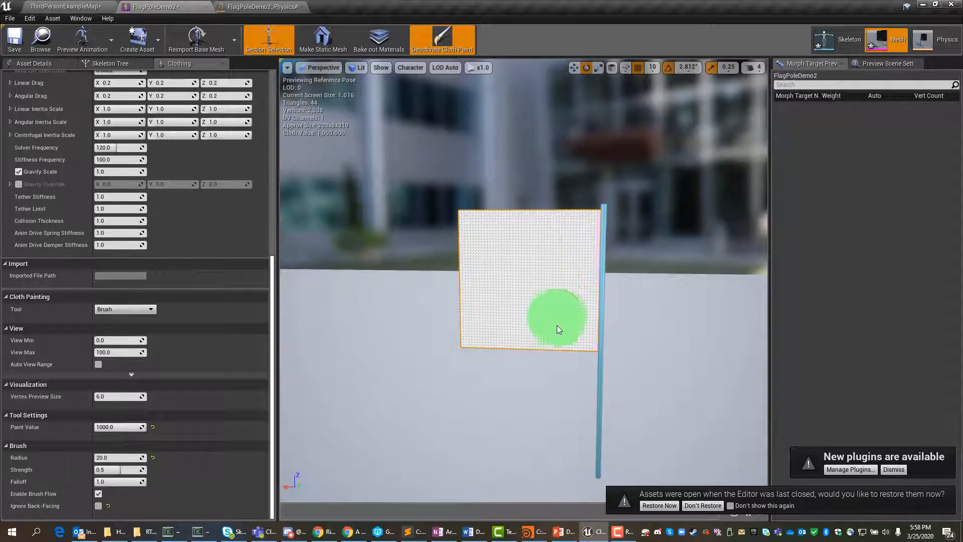
alt+drag(438, 304, 703, 311)
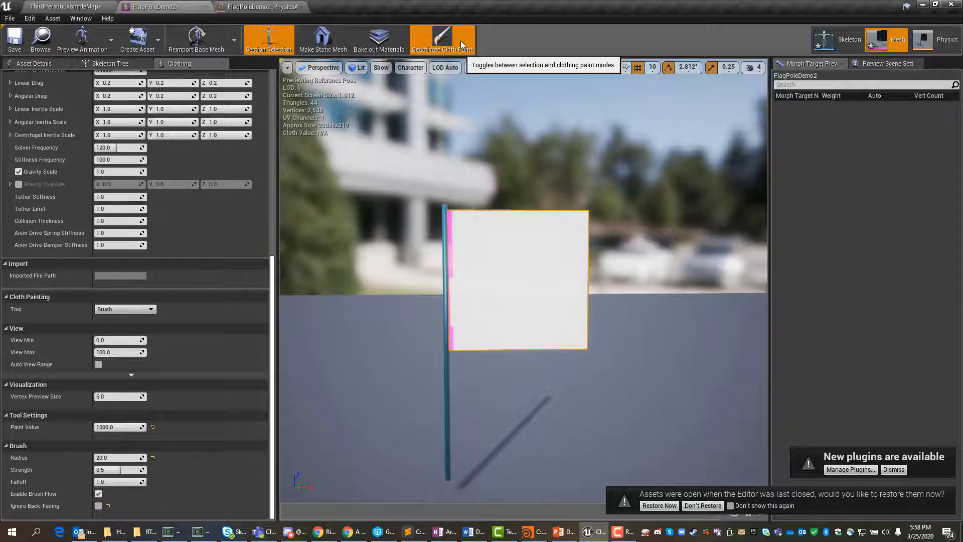
Step: Preview the flag's cloth simulation, set the clothing wind strength to 1, and preview the simulation again with the wind
click(458, 40)
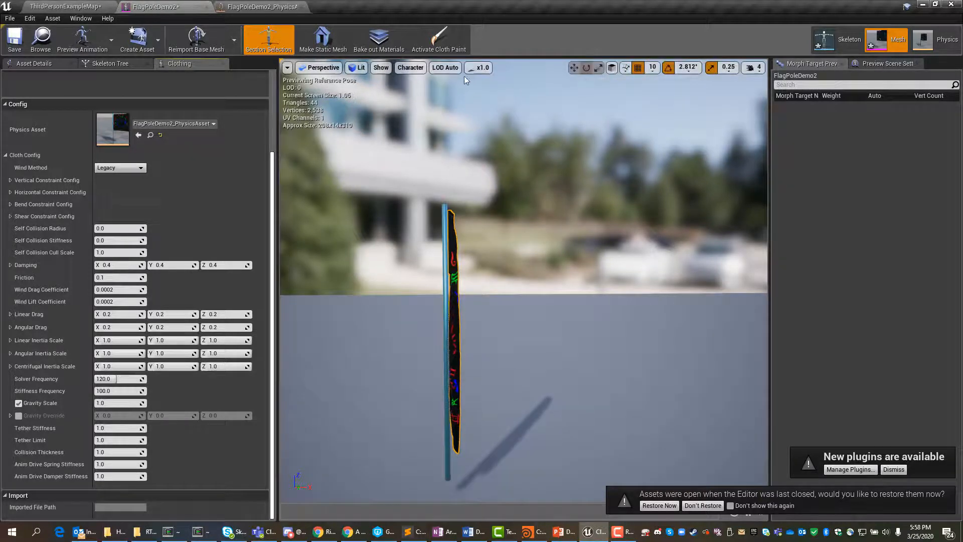
click(445, 43)
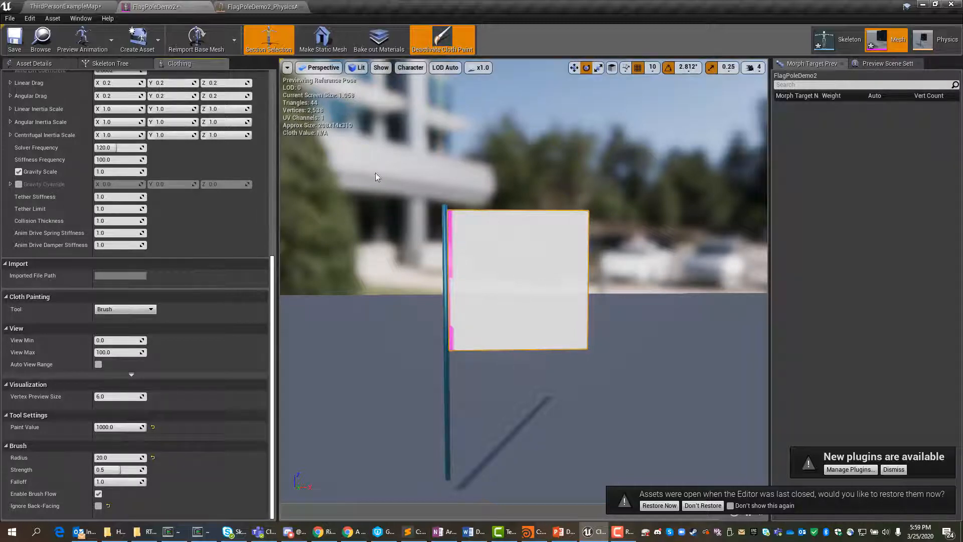
click(410, 67)
mouse_move(424, 119)
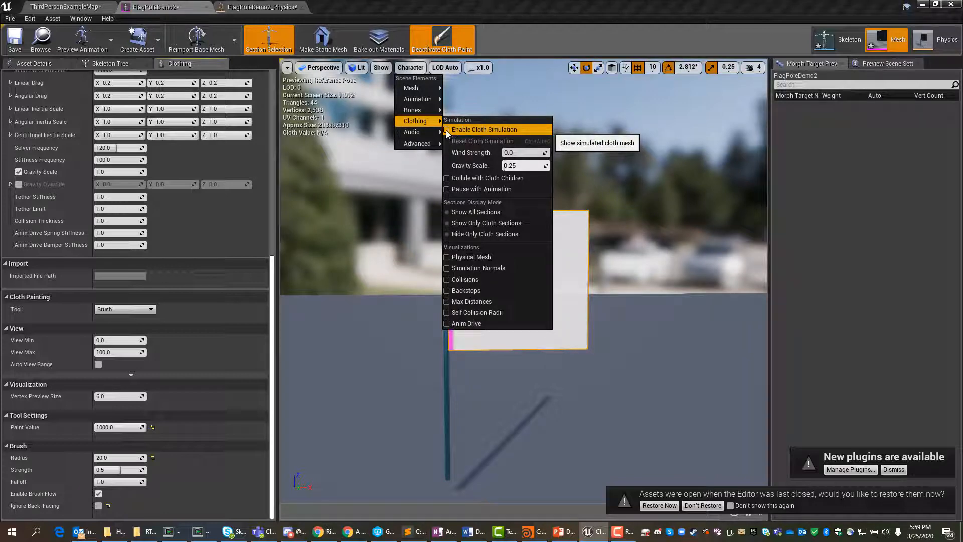
click(531, 153)
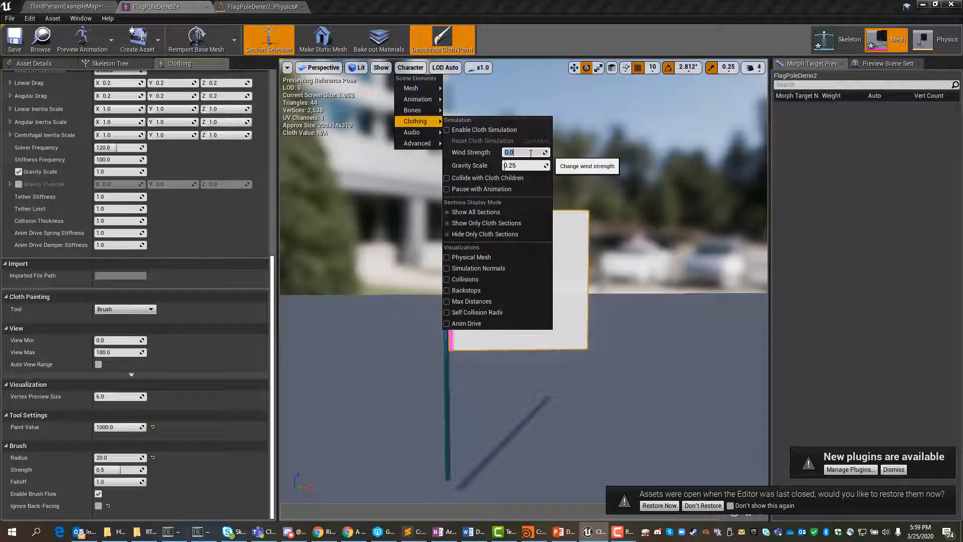
text(1)
key(Return)
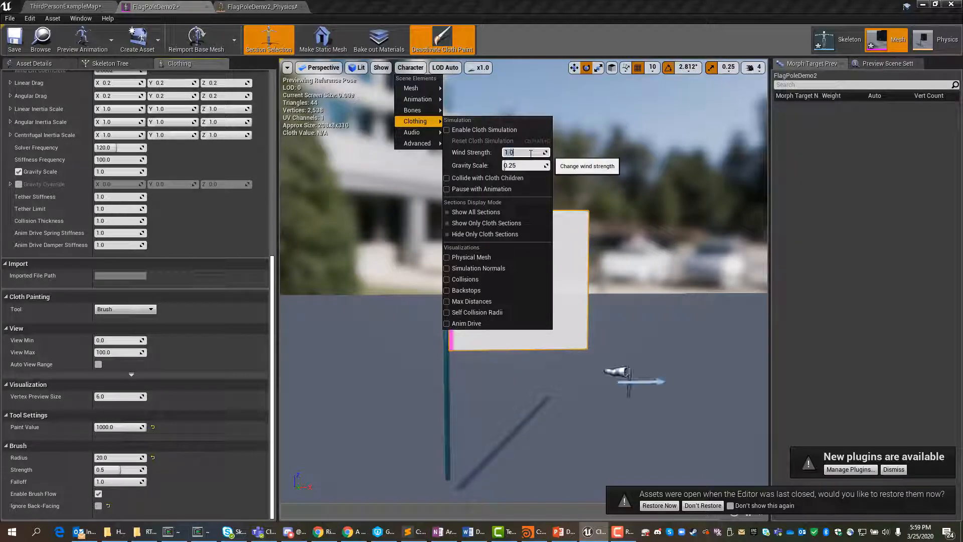
click(581, 131)
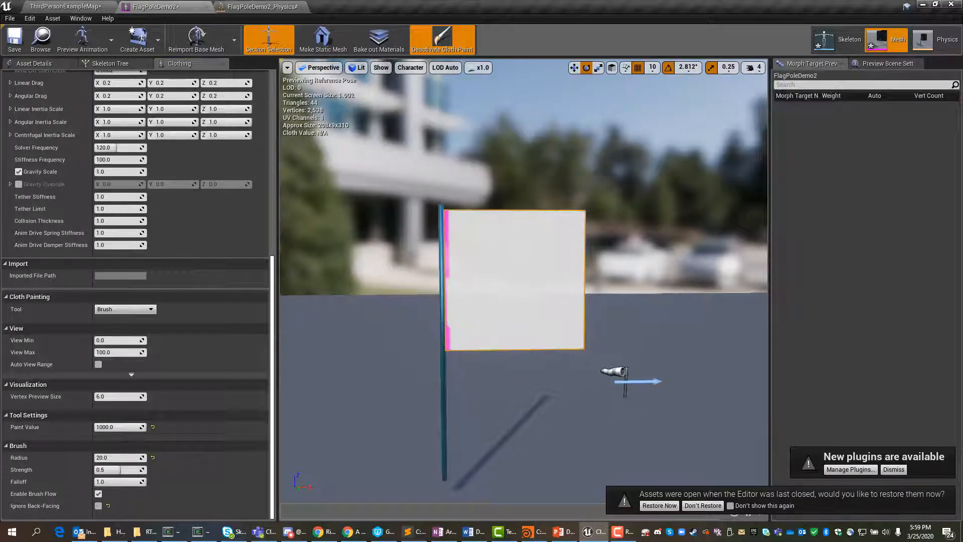
click(442, 43)
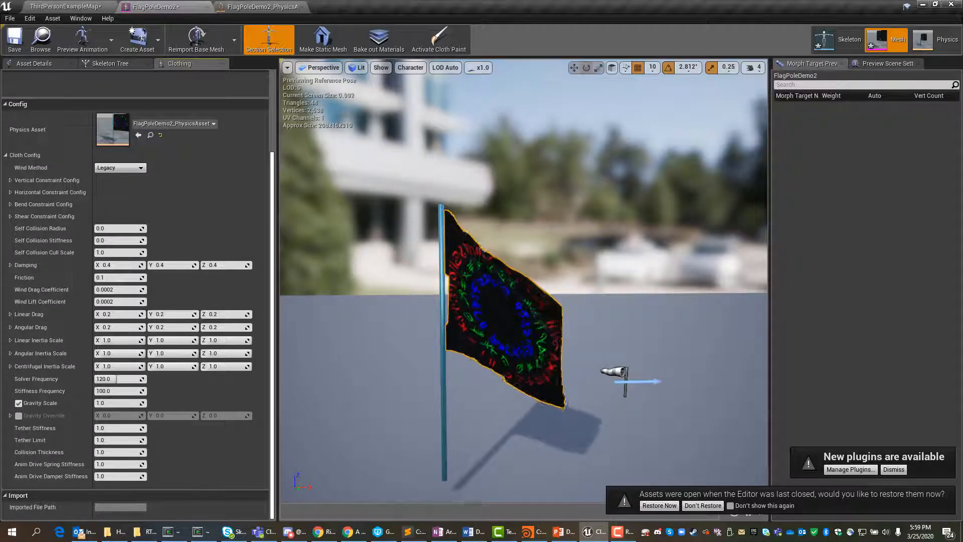
Step: Reactivate cloth painting and set the paint value to 0 and the brush radius to 2
click(450, 49)
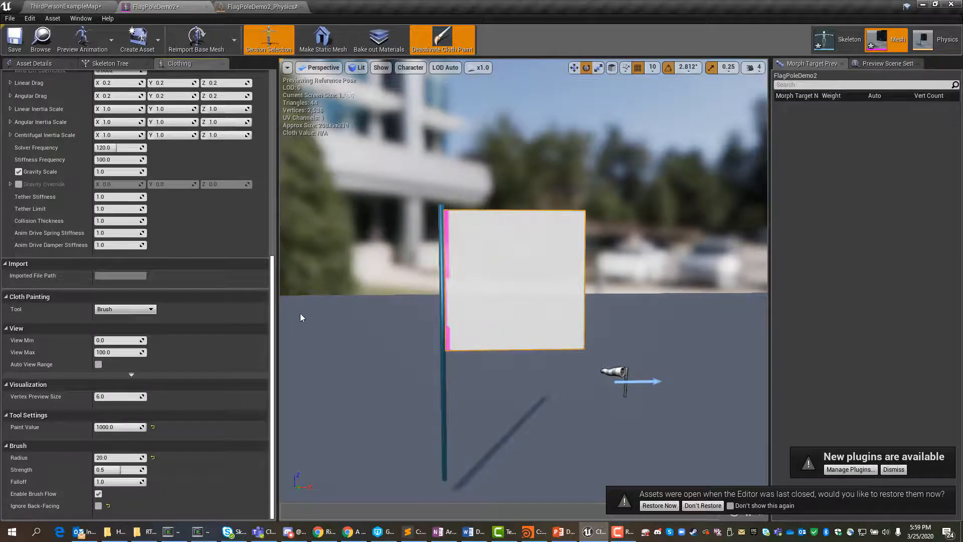
click(106, 427)
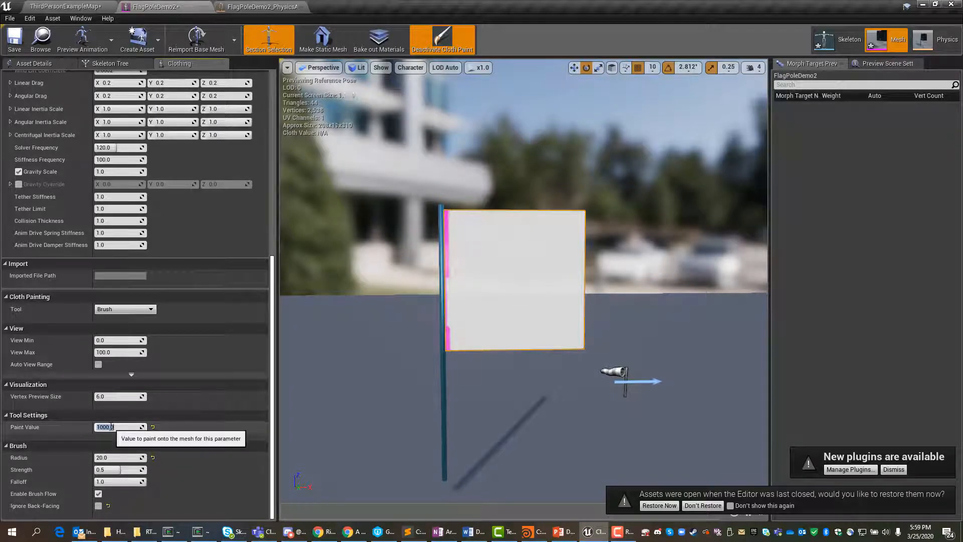
text(0)
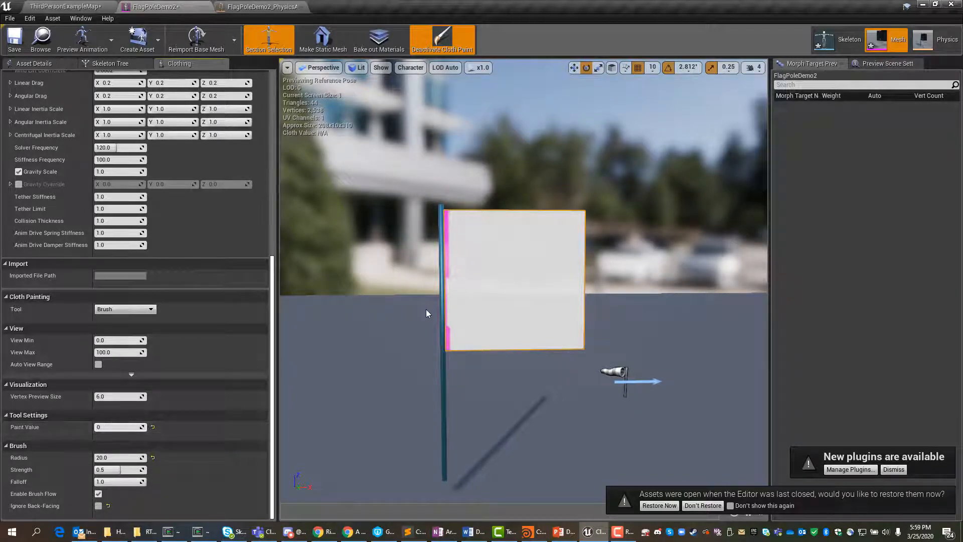
click(101, 458)
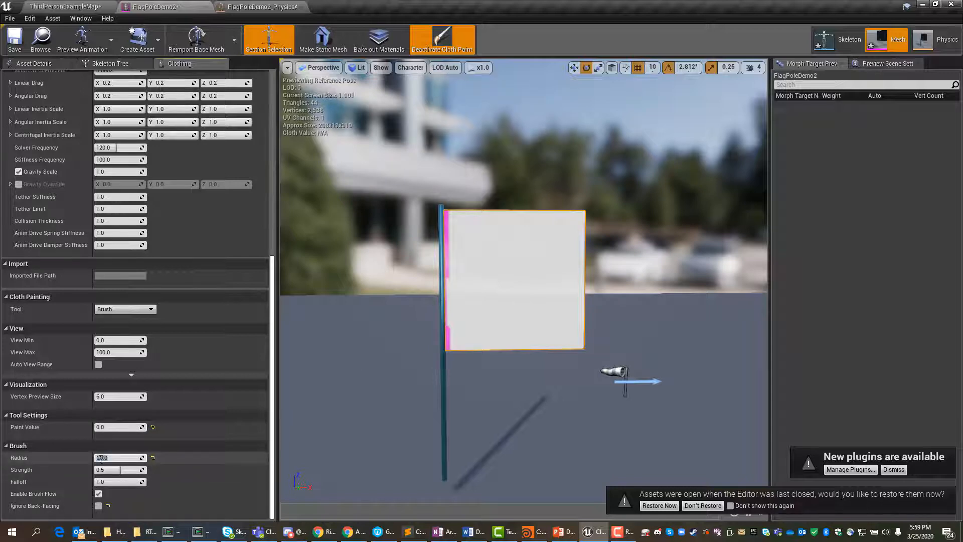
text(2)
key(Return)
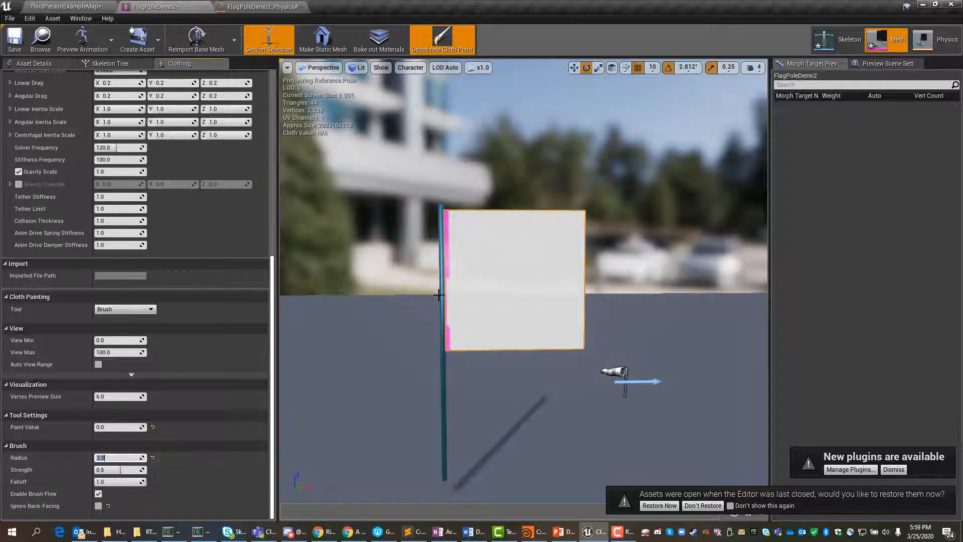
Step: Try painting the 0 cloth value along the middle of the flag's pole-side edge and preview the simulation
scroll(442, 302, up, 3)
scroll(441, 300, down, 3)
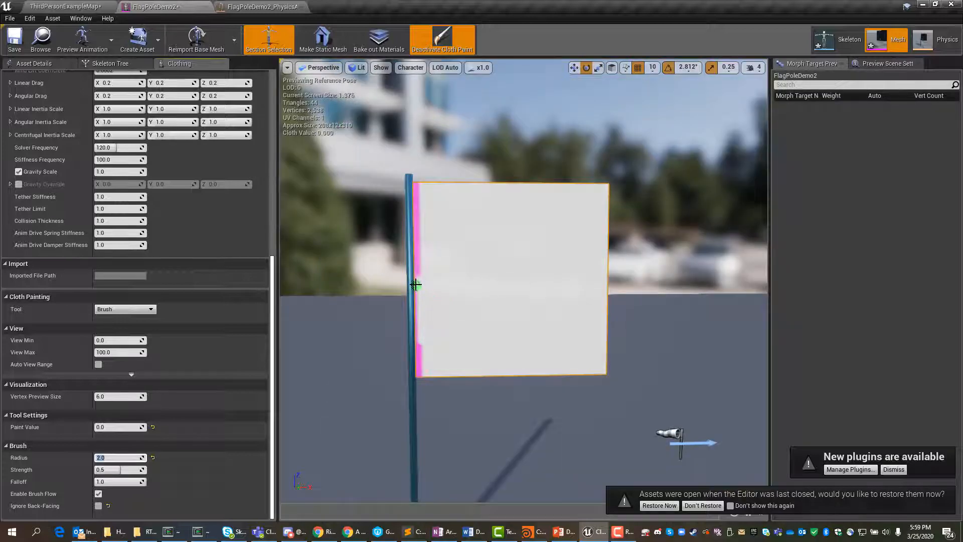
drag(416, 285, 415, 322)
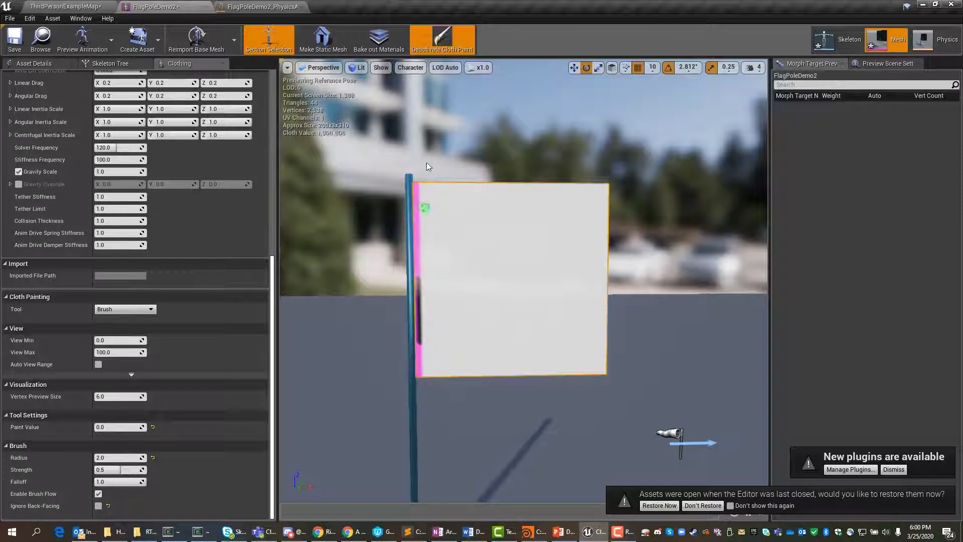
click(451, 40)
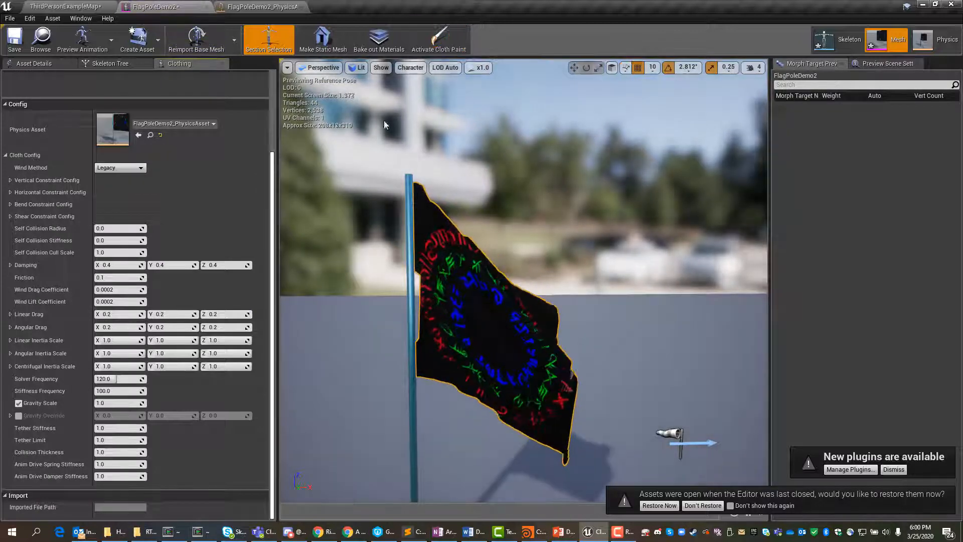
click(433, 48)
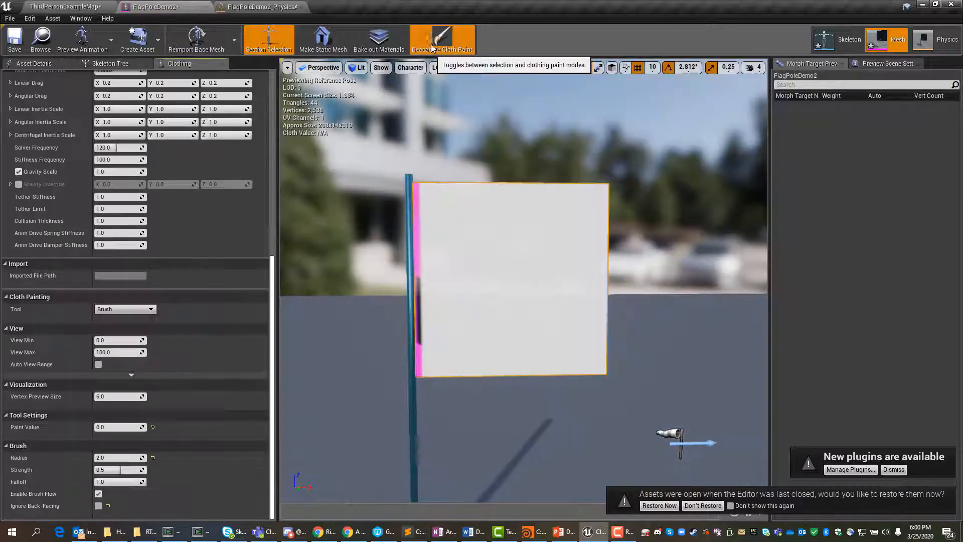
Step: Try painting the strip beside the pole with the 1000 cloth value, keeping the radius at 2, and preview the simulation
click(110, 341)
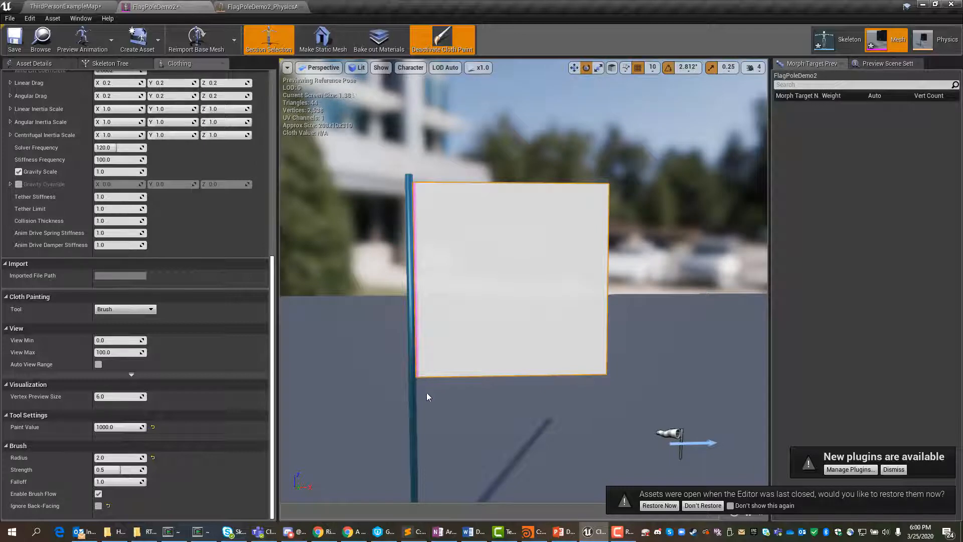
click(449, 41)
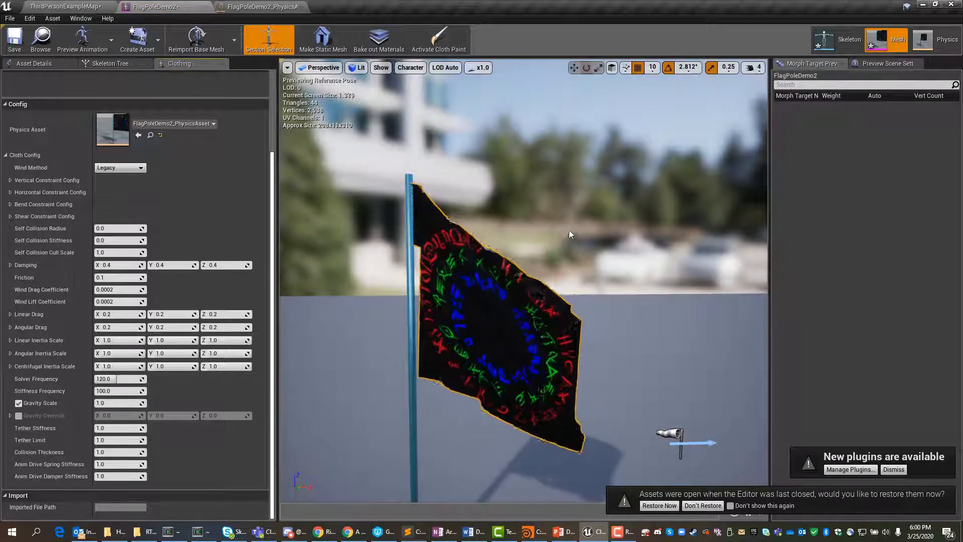
click(443, 39)
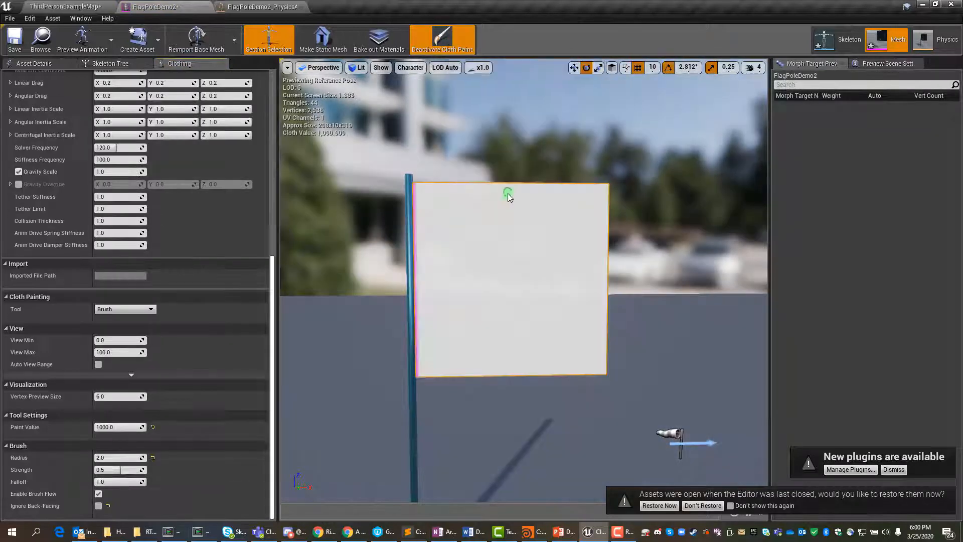
Step: Undo the recent cloth paint strokes made with the radius 2 brush beside the pole
key(ctrl+z)
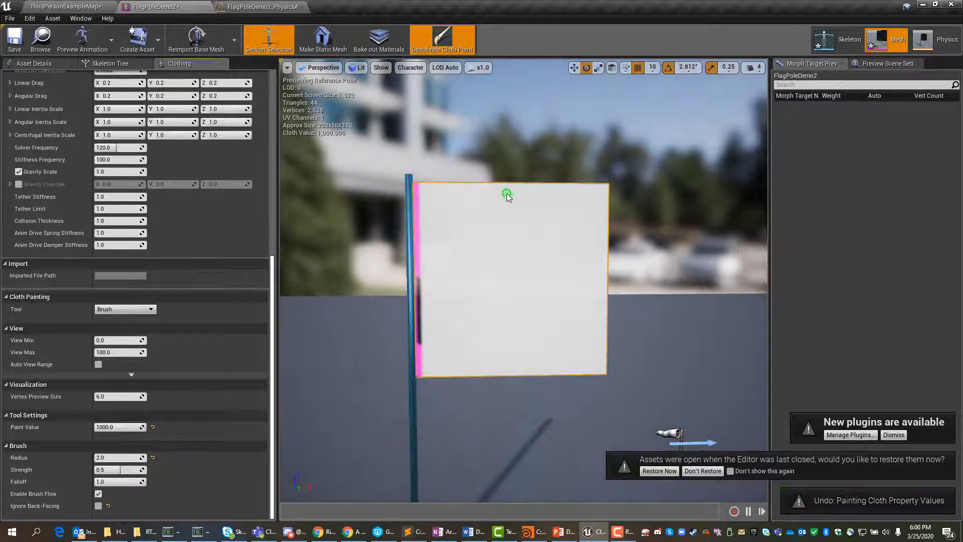
key(ctrl+z)
key(ctrl+z)
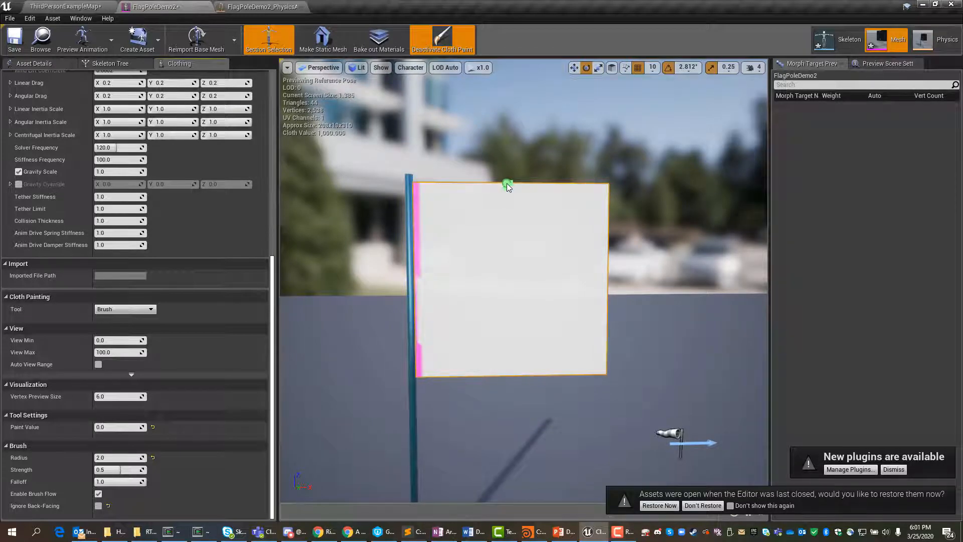
Step: Restore the previously open assets and close all the restored editors, including the vampire, Dress1 and 07_-_Default ones
click(671, 505)
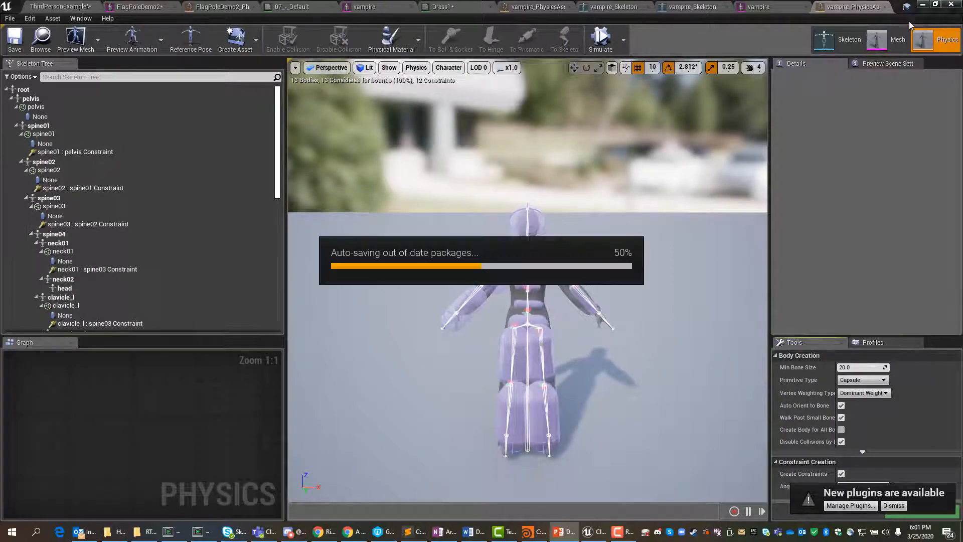
click(886, 9)
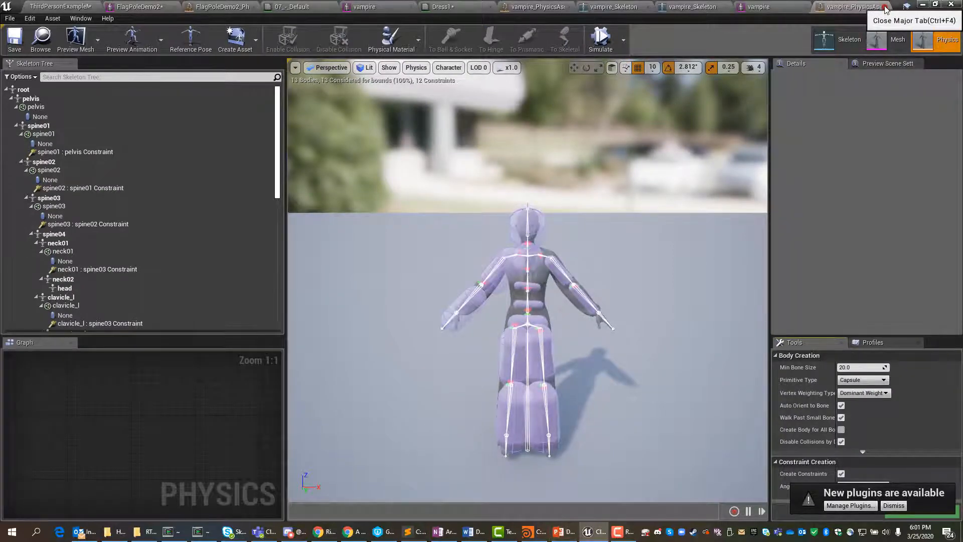
click(886, 8)
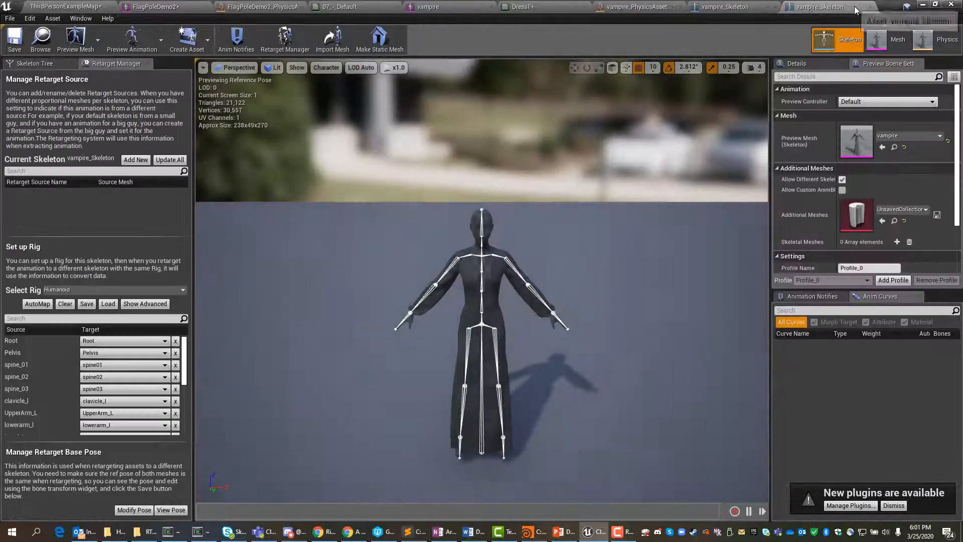
click(800, 7)
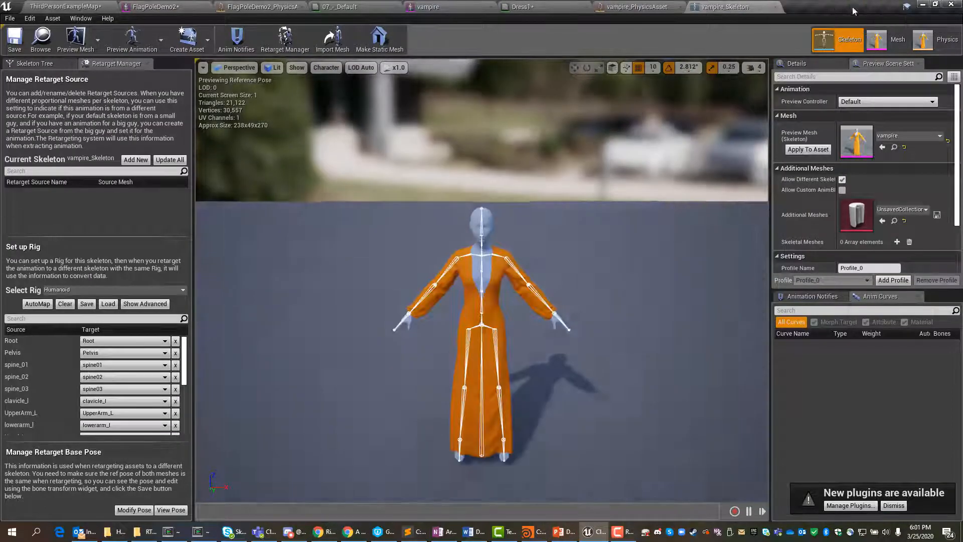
click(778, 7)
click(682, 8)
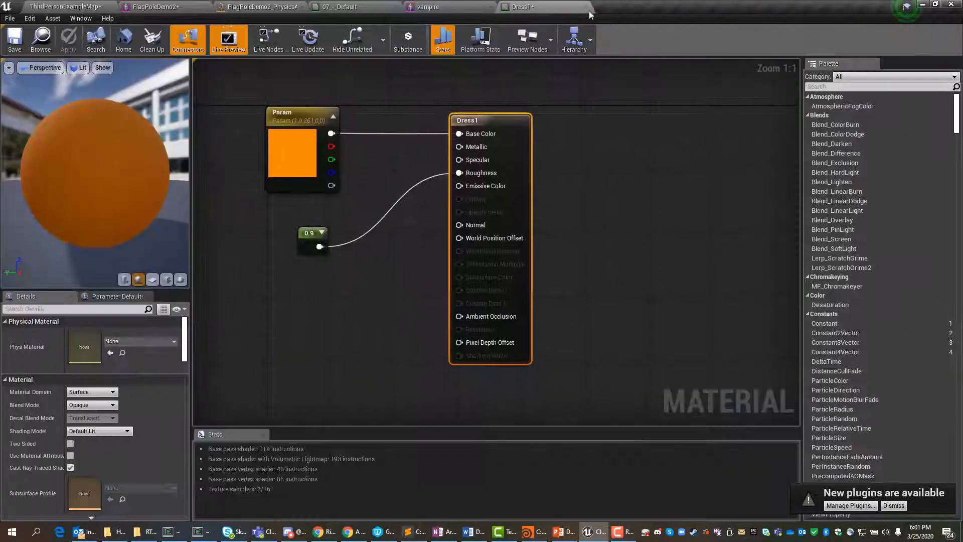
click(584, 7)
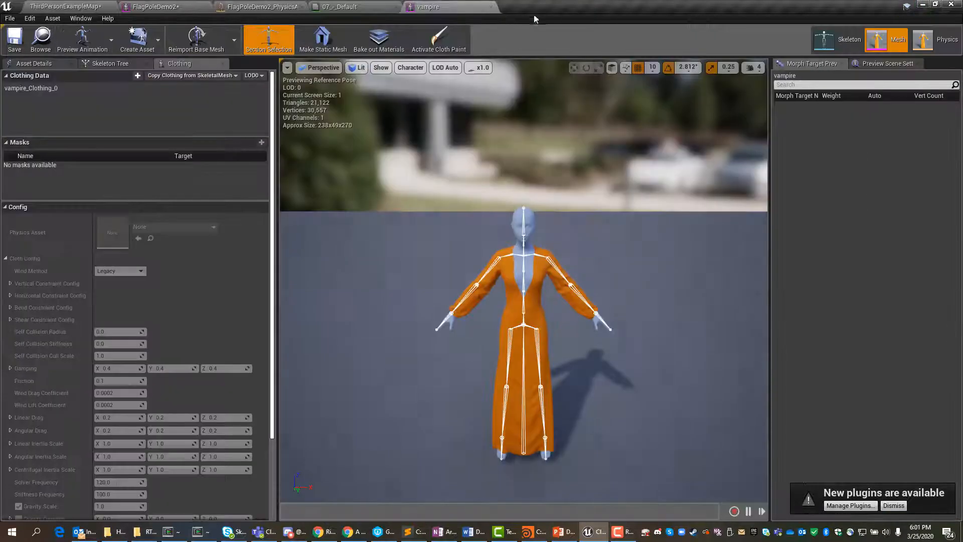
click(491, 6)
click(395, 6)
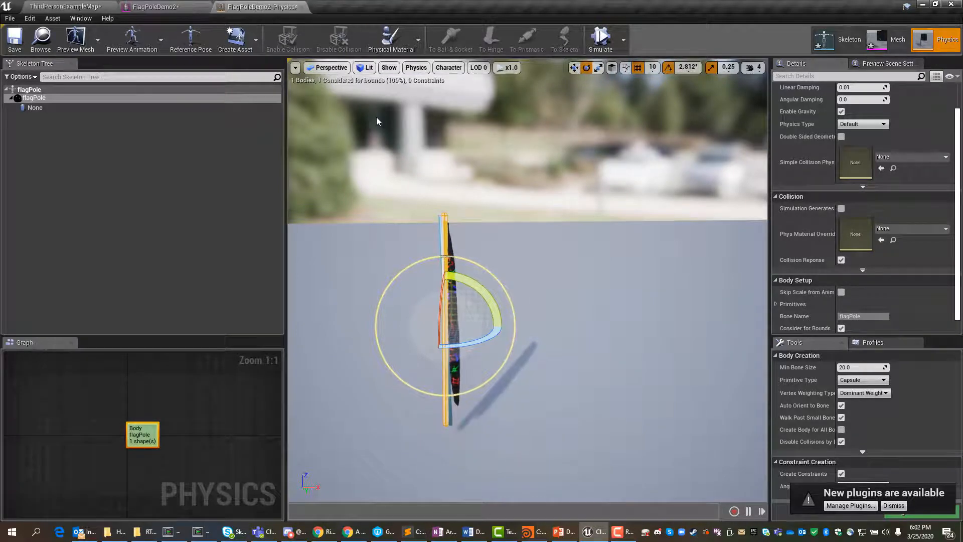
Step: Return to the FlagPoleDemo2 mesh and leave cloth painting to run the flag simulation
click(168, 7)
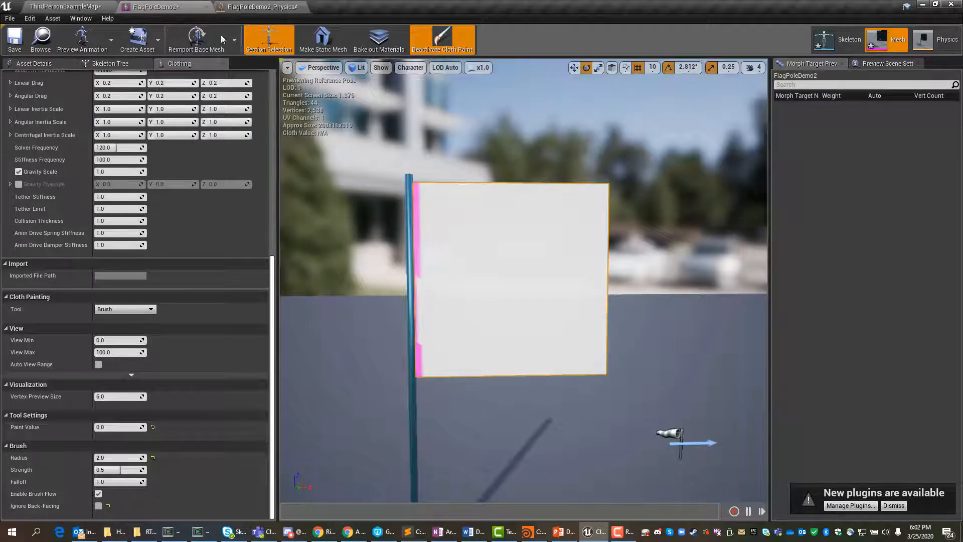
click(436, 35)
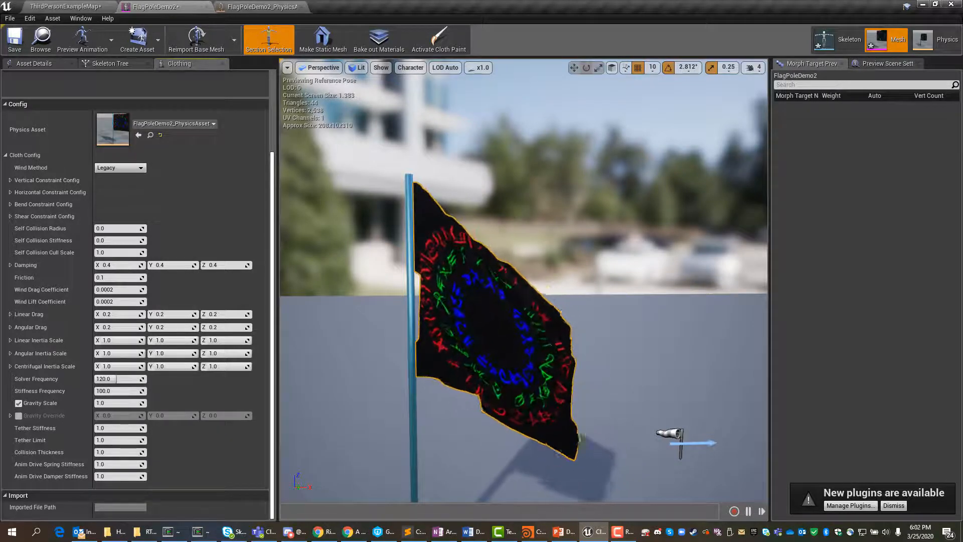
Step: Try a cloth Damping of 10 on X, Y and Z, restart the simulation to preview it, and reset Damping to its default
click(118, 264)
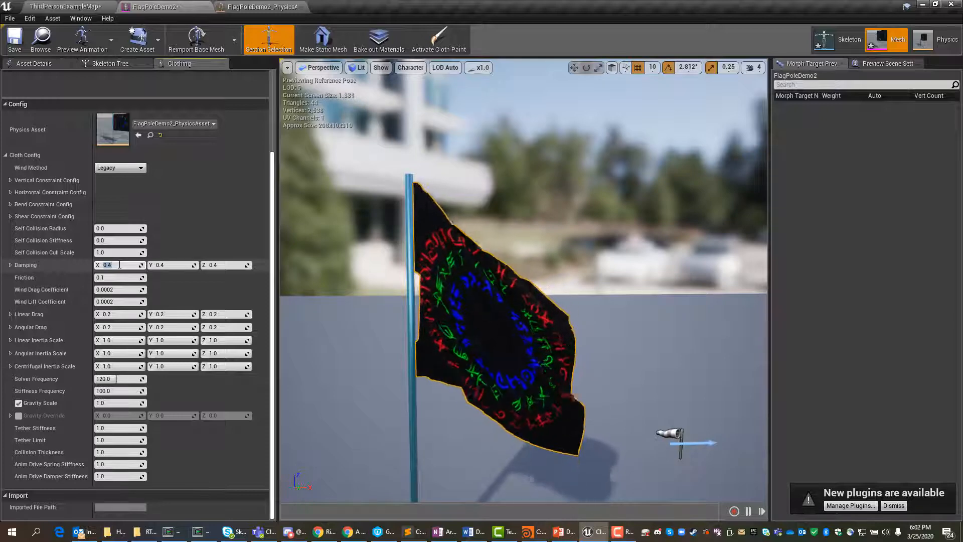
text(10)
key(Tab)
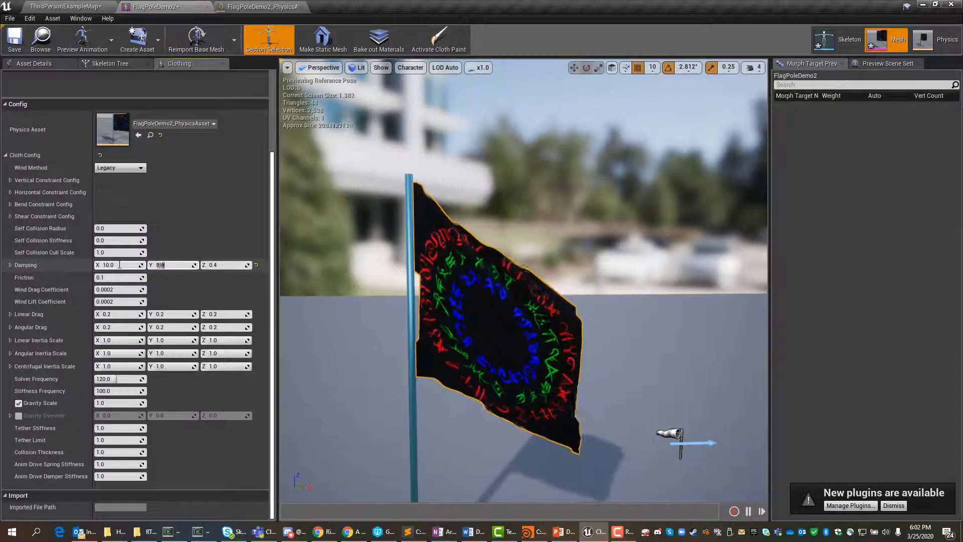
text(10)
key(Tab)
text(10)
key(Tab)
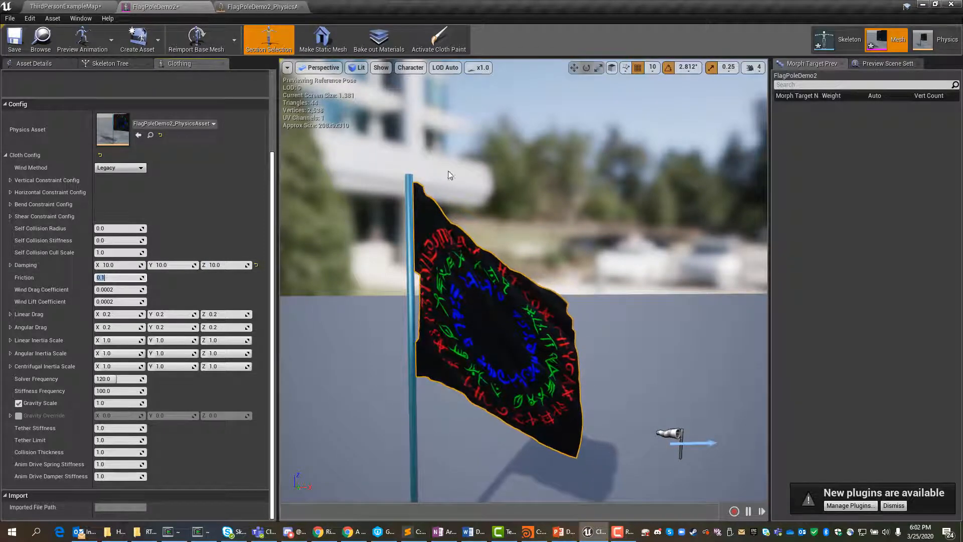
click(439, 38)
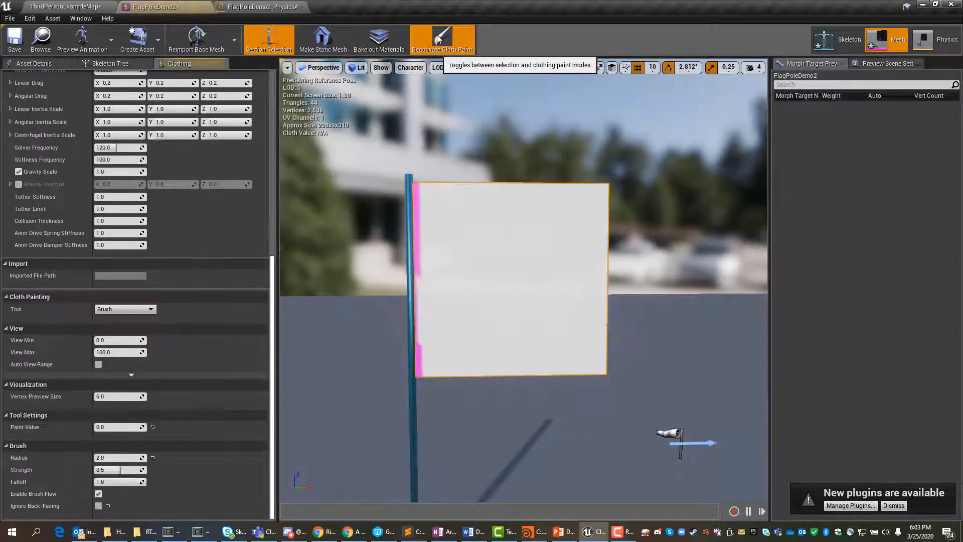
click(435, 36)
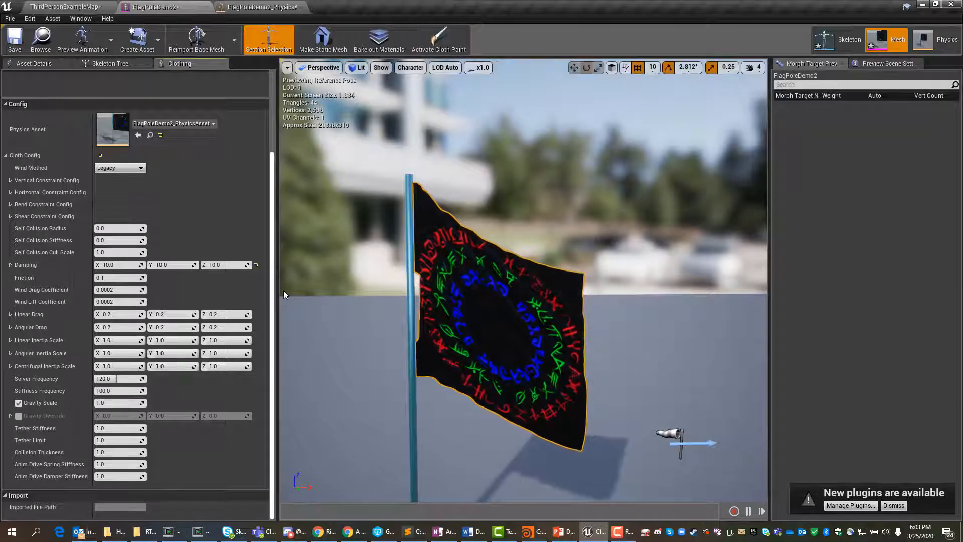
click(257, 265)
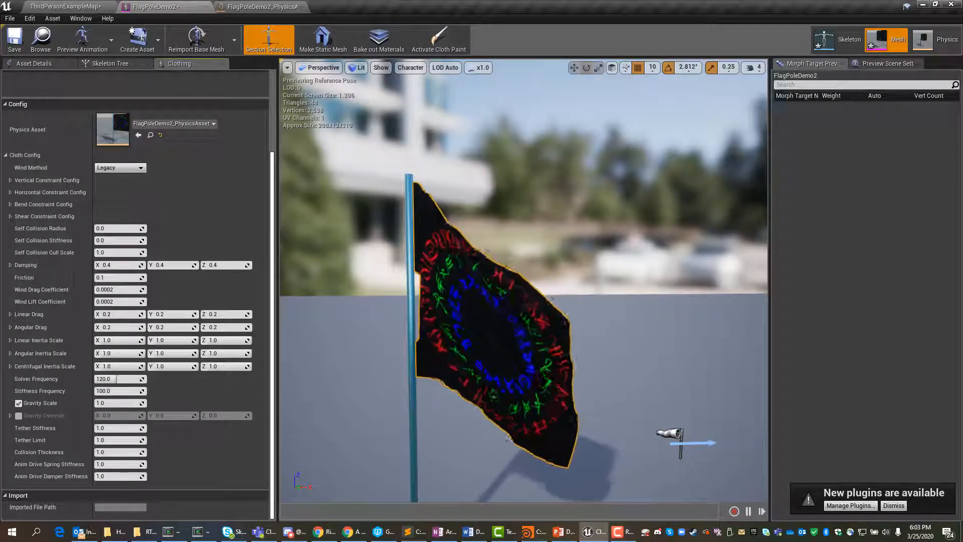
Step: Try Angular Drag values of X 120, Y 10 and Z 10, restart the simulation to preview them, and reset Angular Drag to its default
click(125, 329)
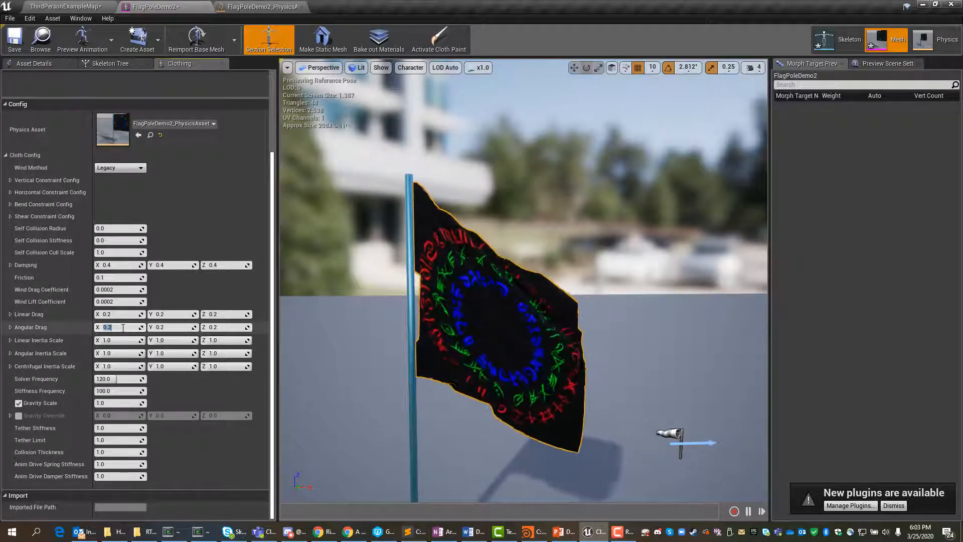
key(Tab)
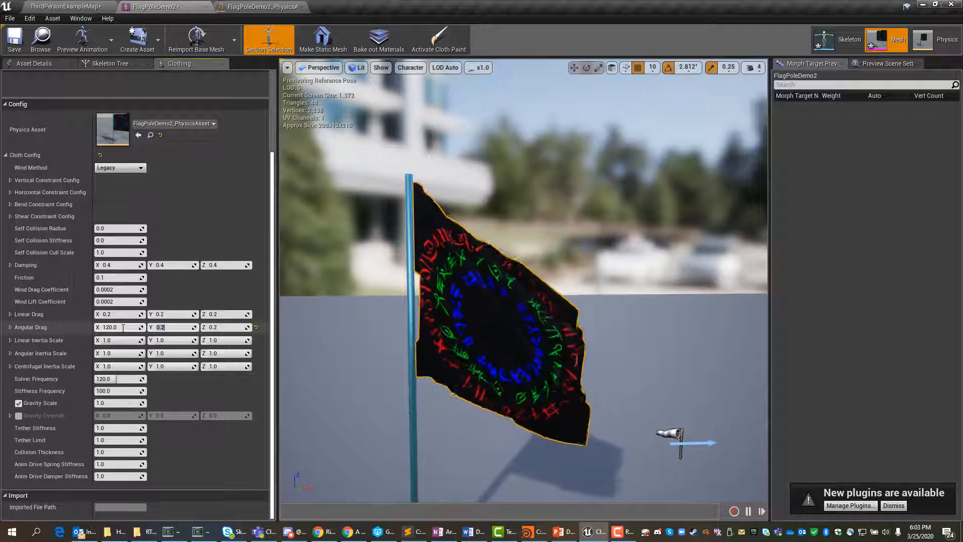
text(10)
key(Tab)
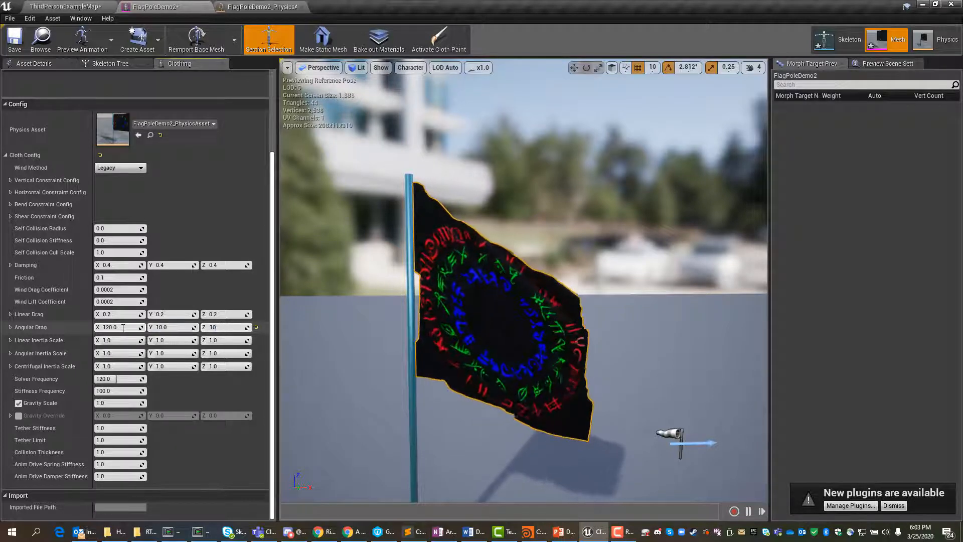
text(10)
key(Tab)
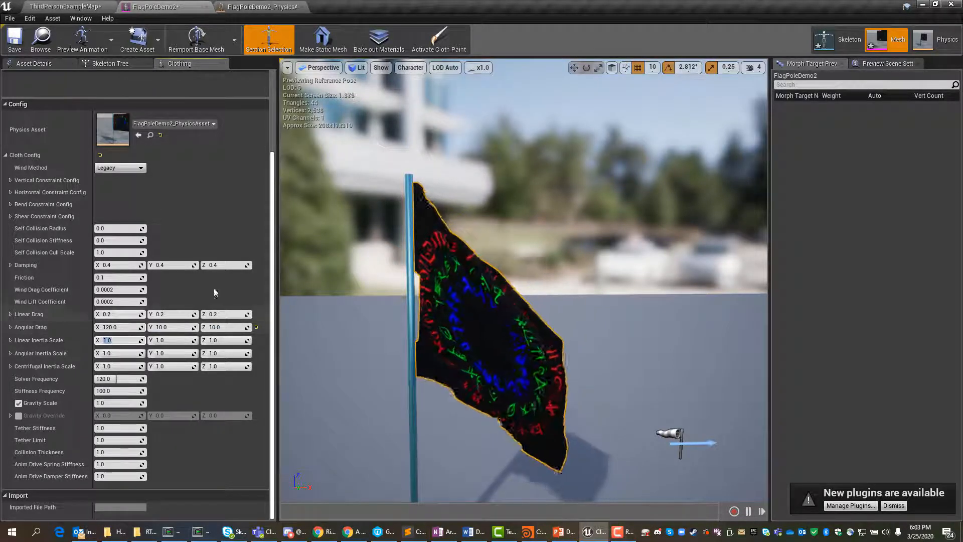
click(445, 38)
click(446, 39)
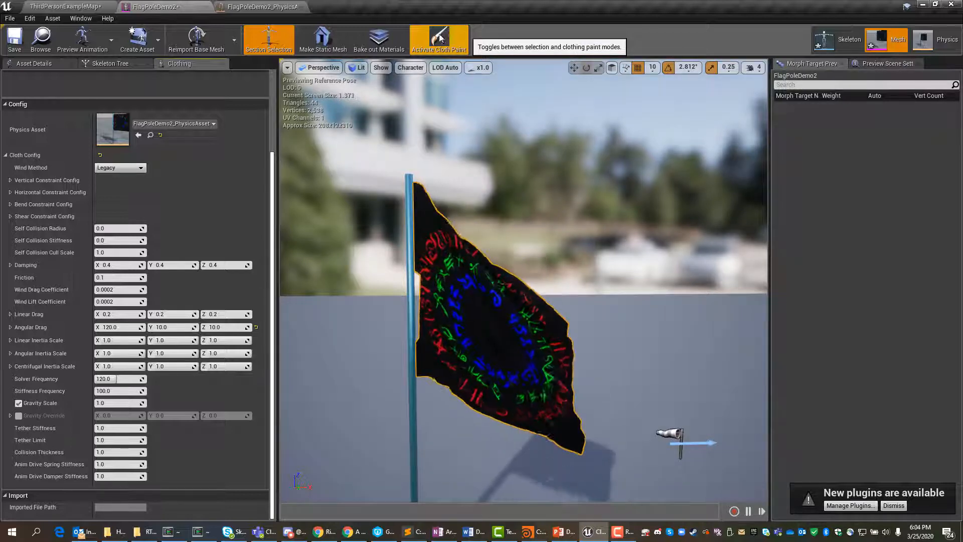
click(256, 327)
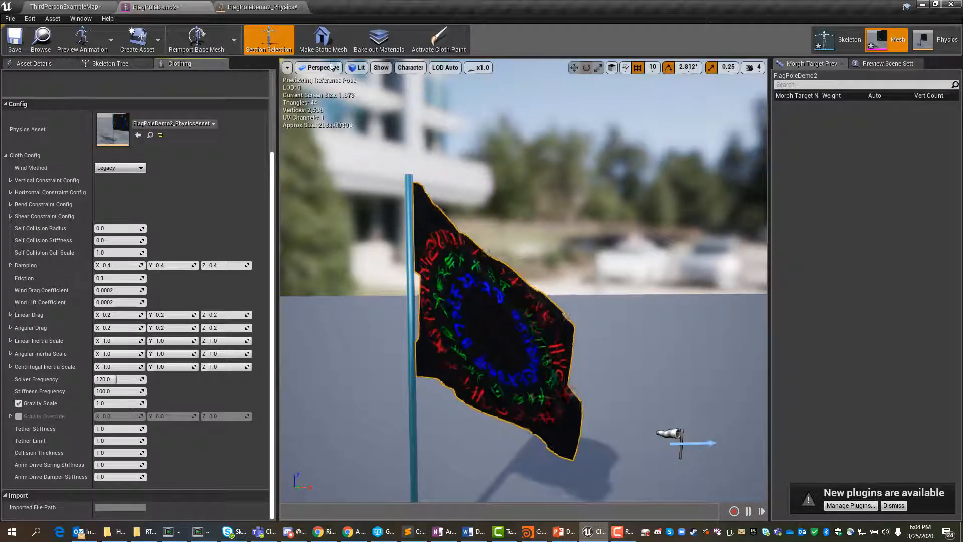
Step: Save the FlagPoleDemo2 mesh and place it in the ThirdPersonExampleMap level beside the mannequin character
click(10, 43)
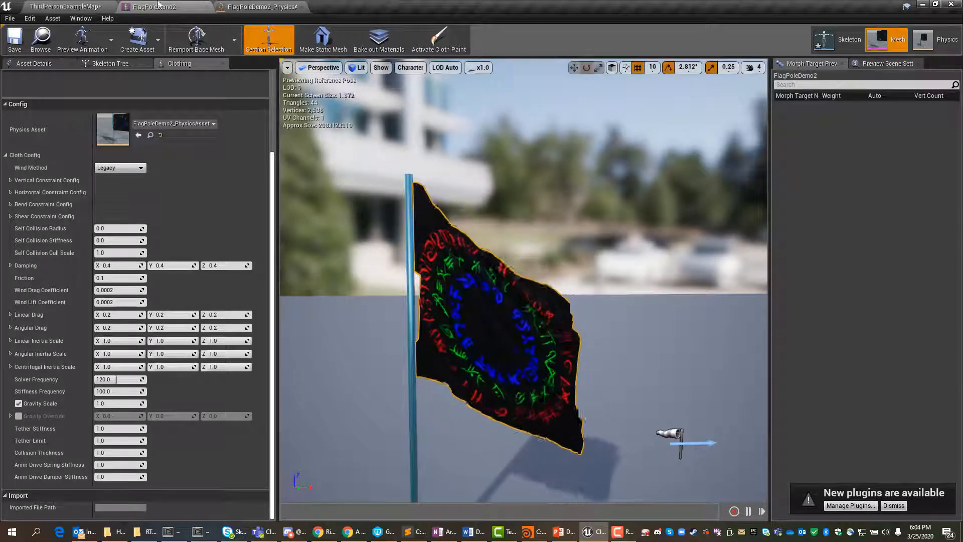
click(82, 6)
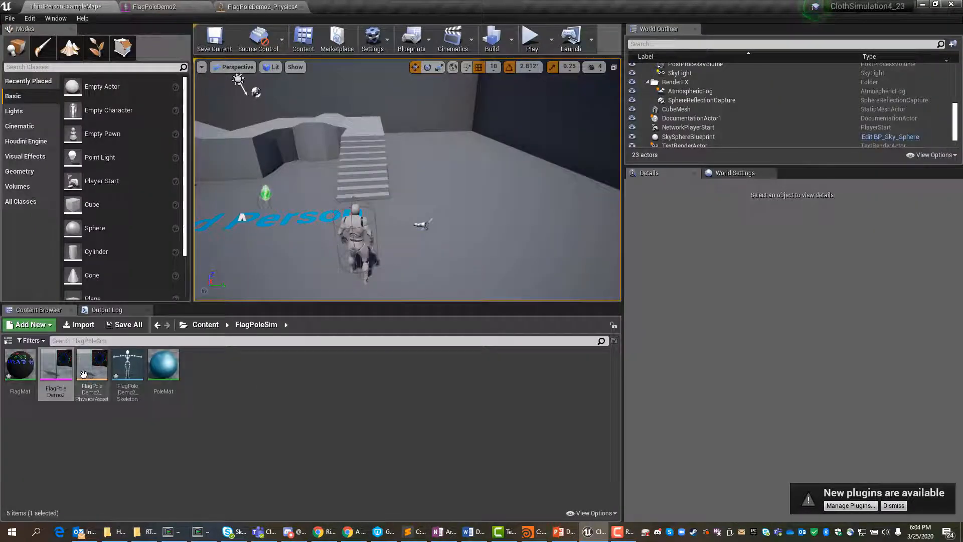
drag(56, 369, 374, 230)
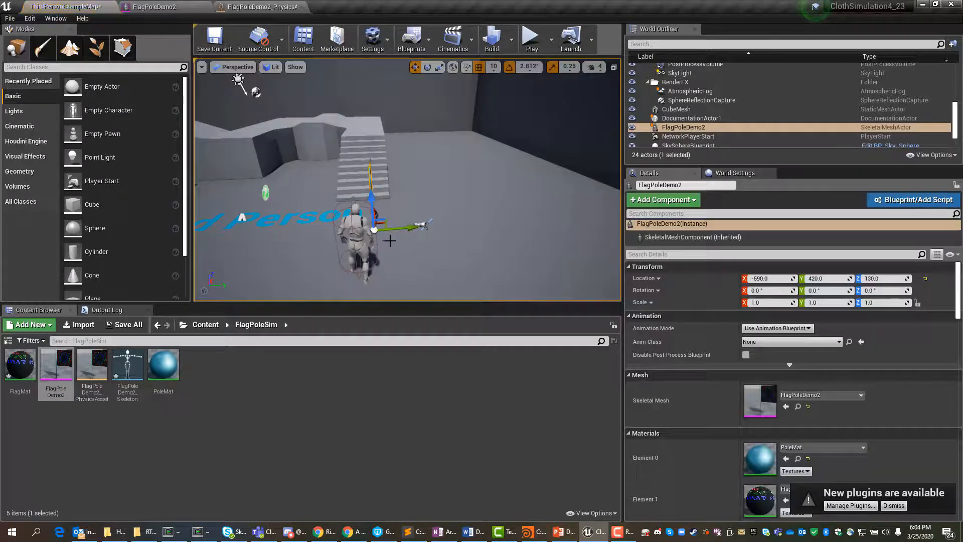
Step: Rotate the placed flagpole about its vertical axis so the flag's face points towards the view, and deselect it
key(e)
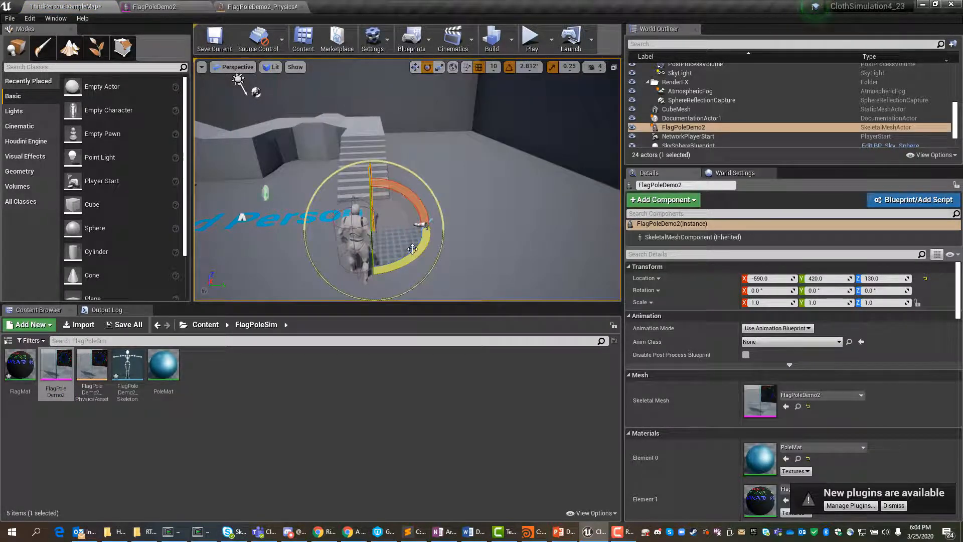
drag(383, 240, 449, 248)
click(586, 261)
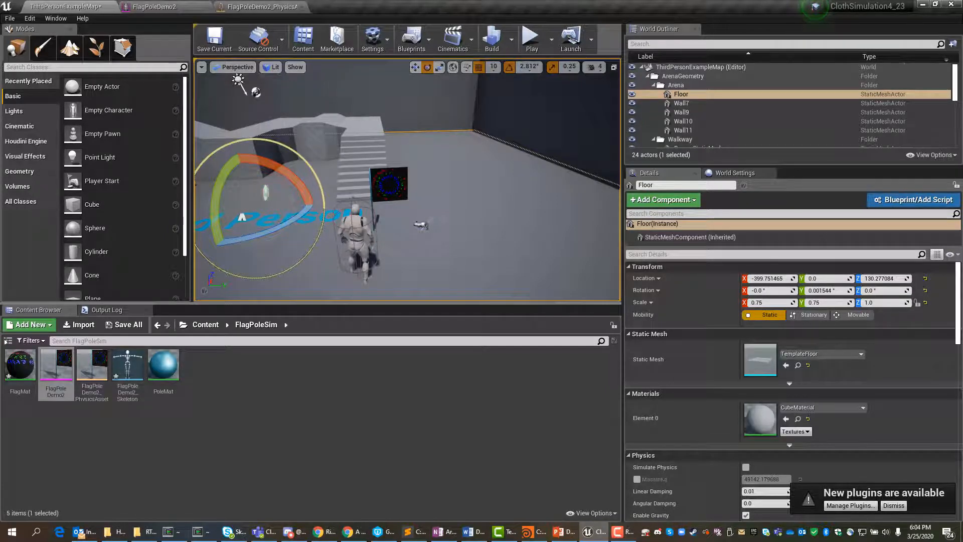
Step: Rotate the directional wind source beside the flagpole to about 71° around Z
click(423, 222)
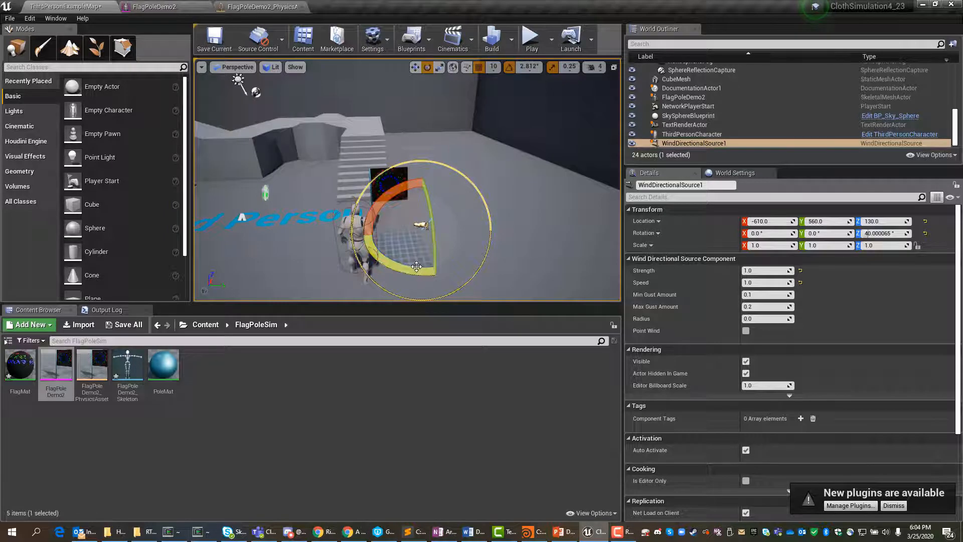
drag(367, 281, 416, 271)
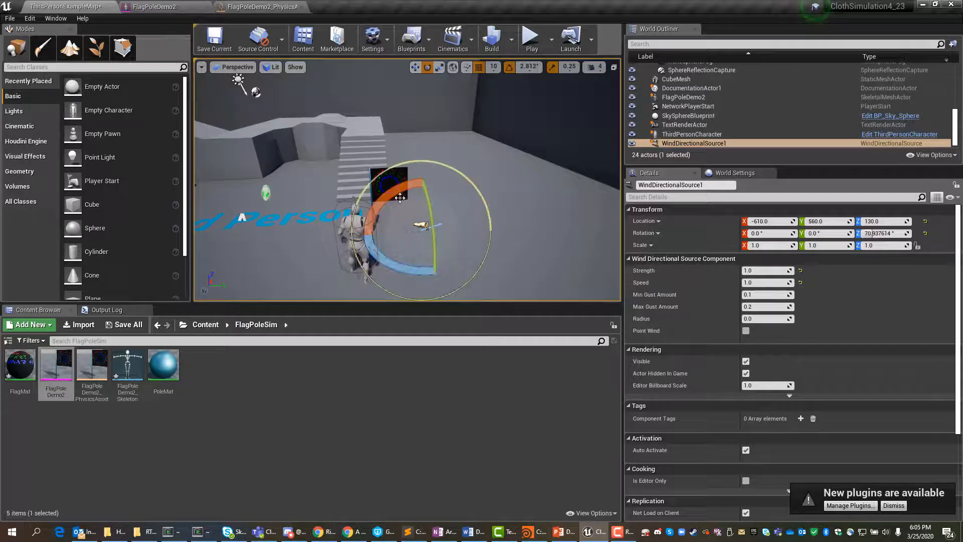
Step: Play the level full screen, walk the character around the flag to check its wind movement, and stop the play session
click(528, 42)
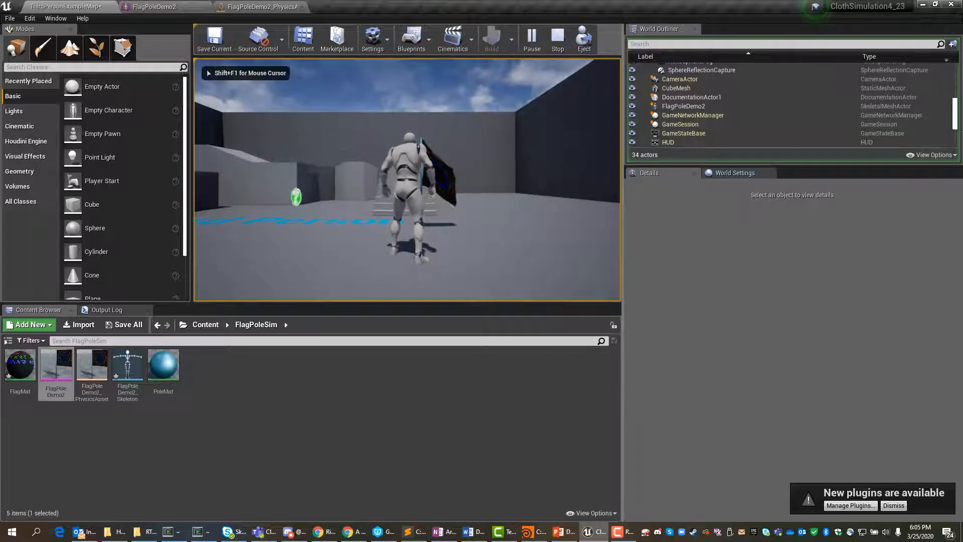
key(F11)
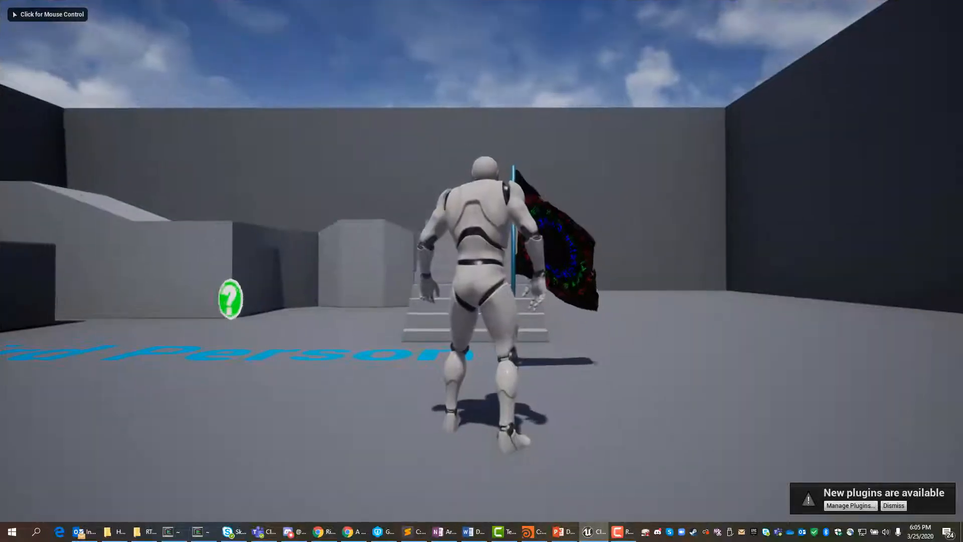
click(481, 271)
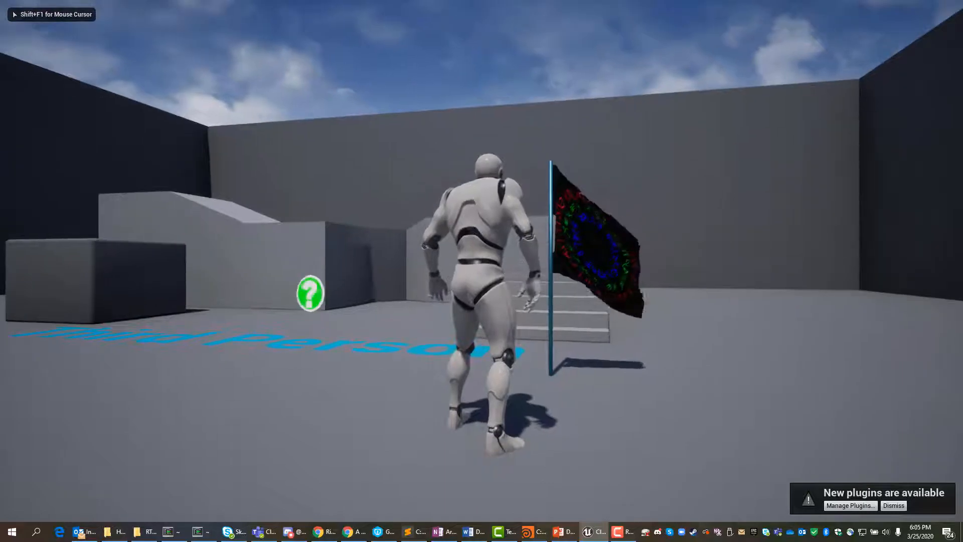
key(w)
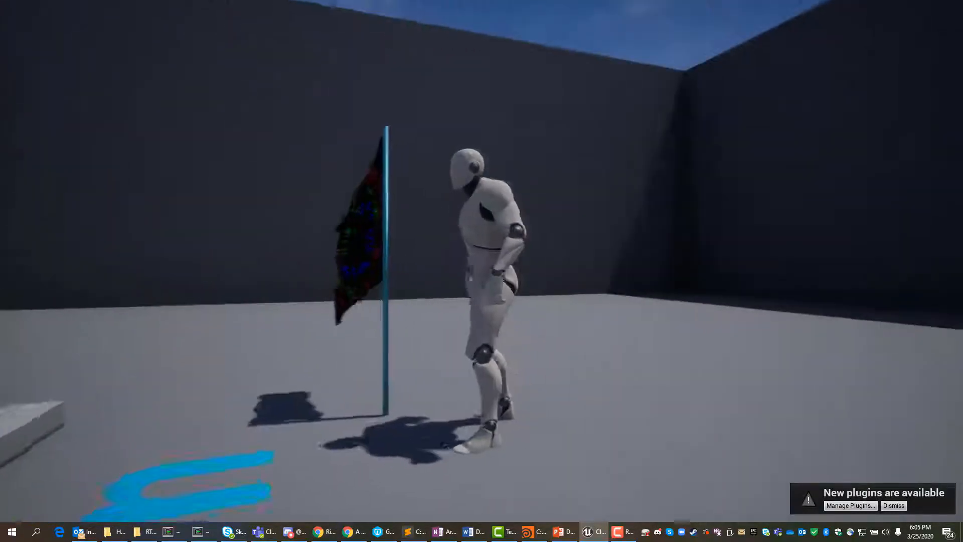
key(w)
key(w)
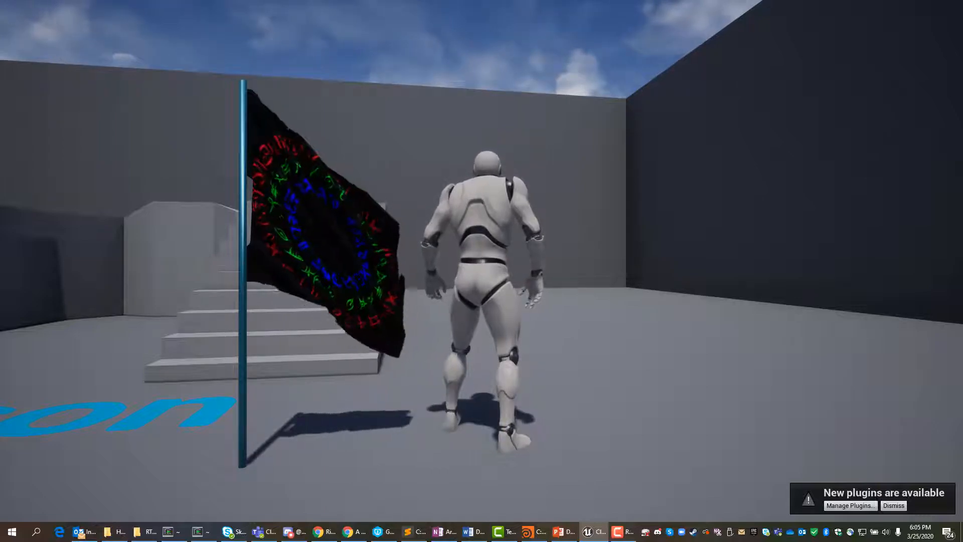
key(Escape)
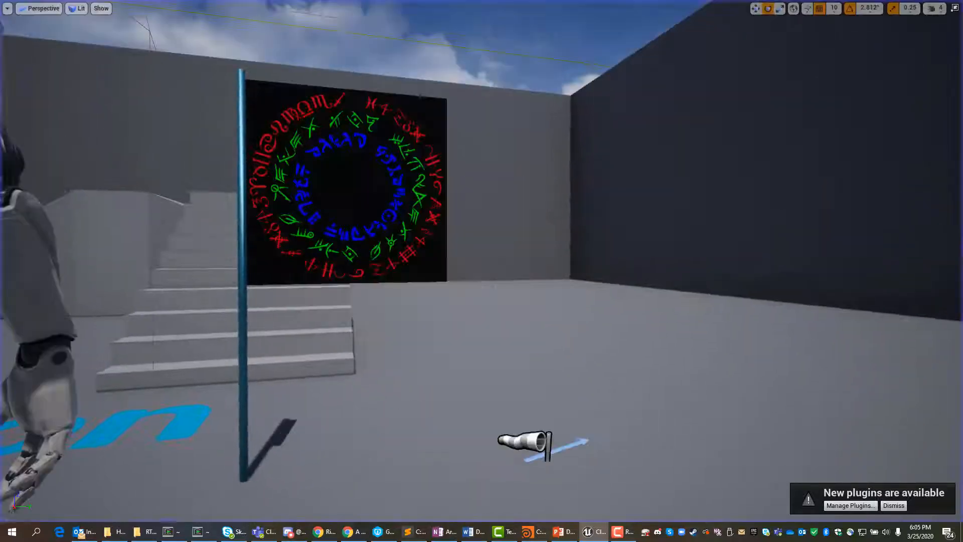